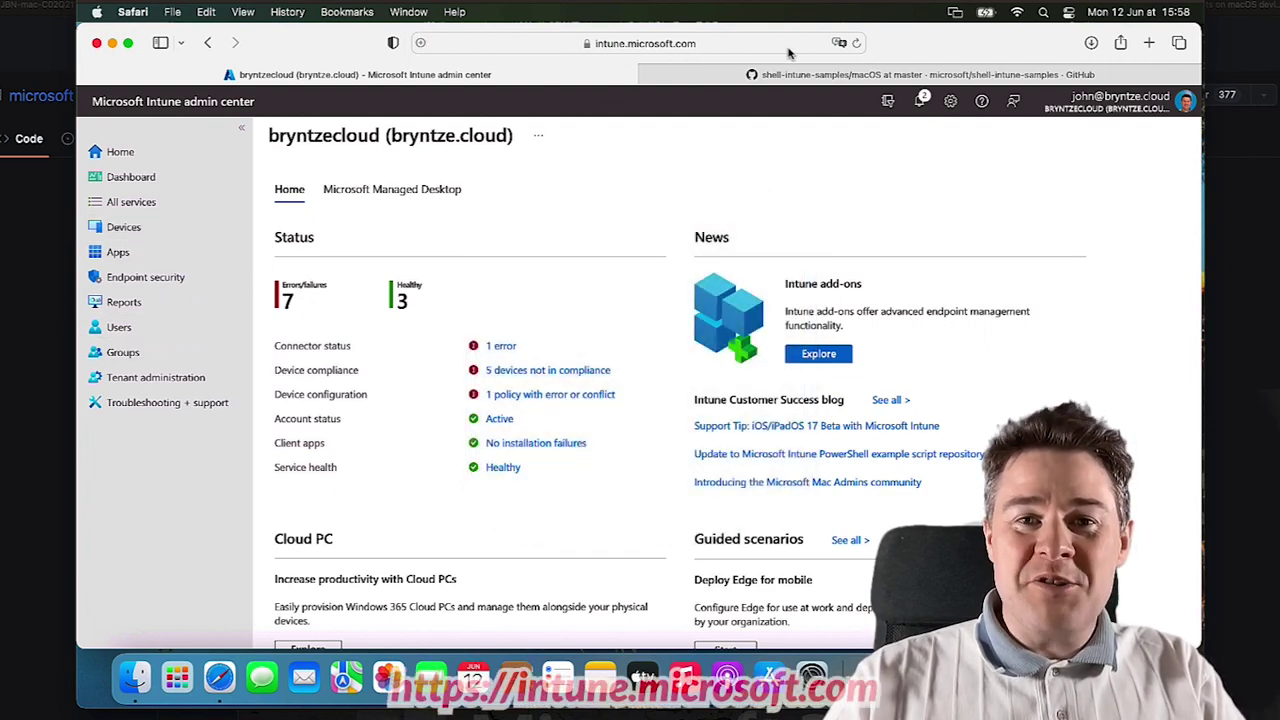
# - Go to Devices > macOS > Shell scripts, which currently lists 0 scripts
pyautogui.click(125, 229)
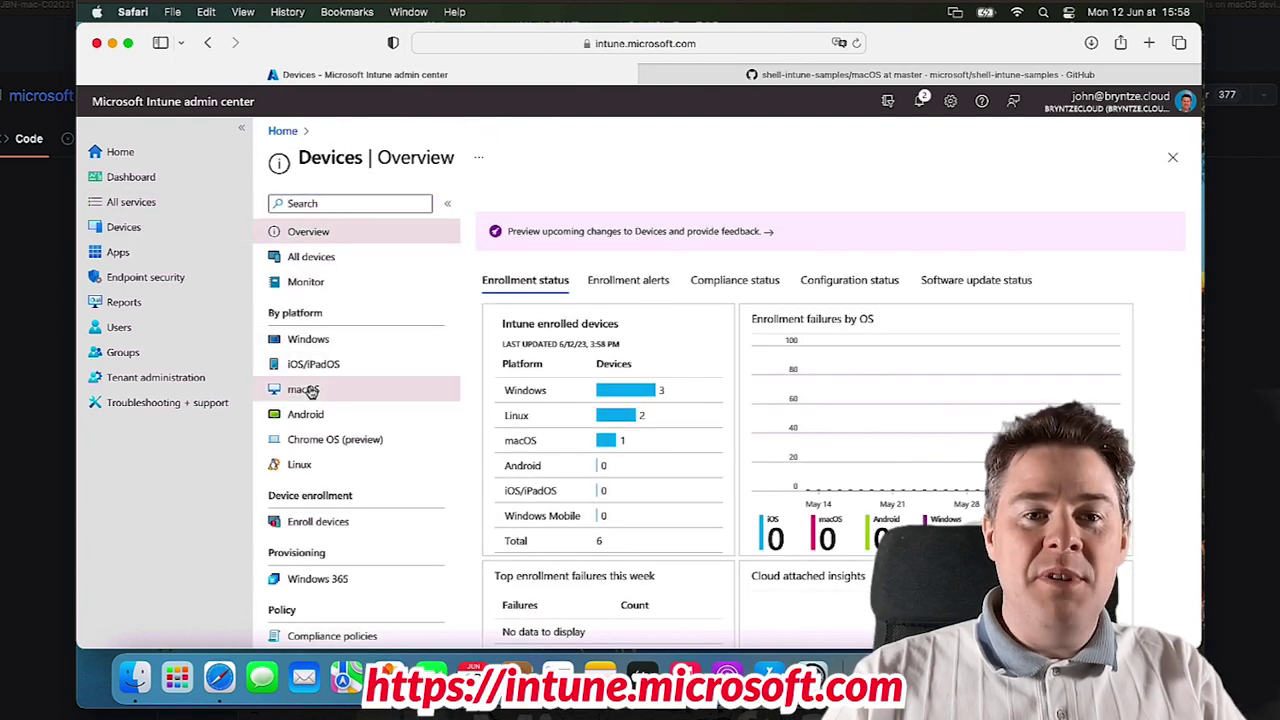
pyautogui.click(305, 389)
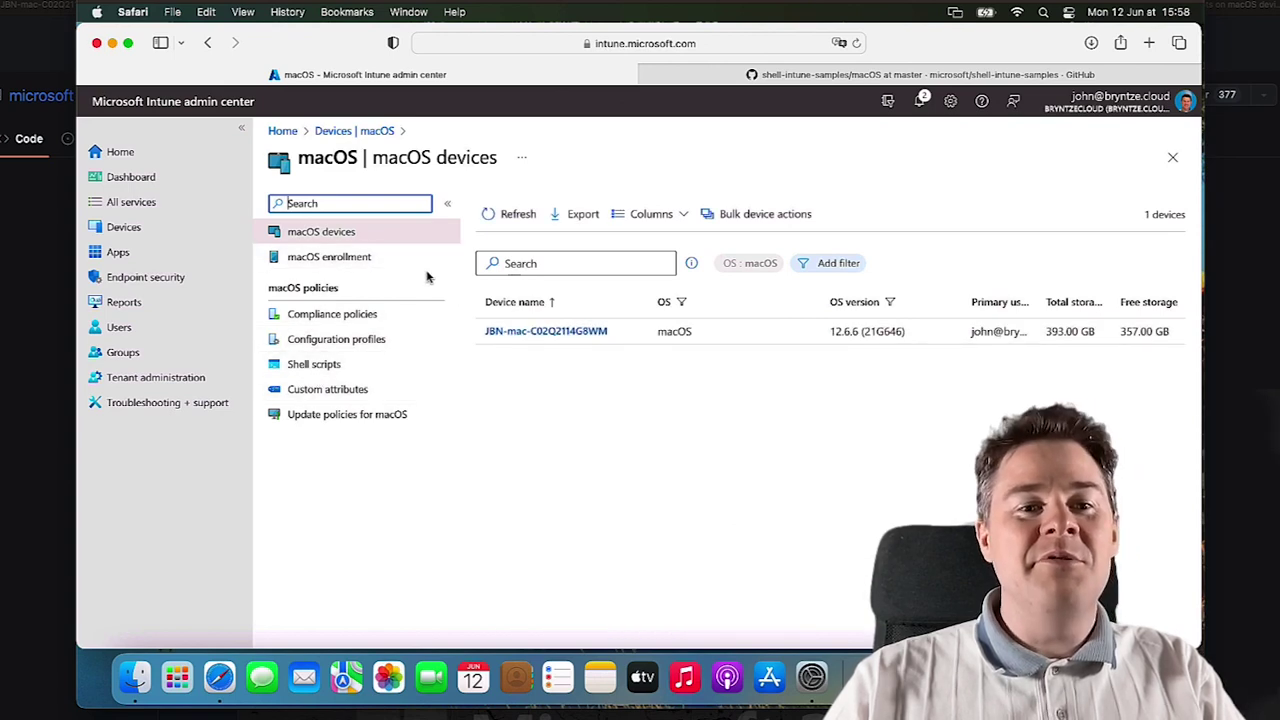
pyautogui.click(304, 370)
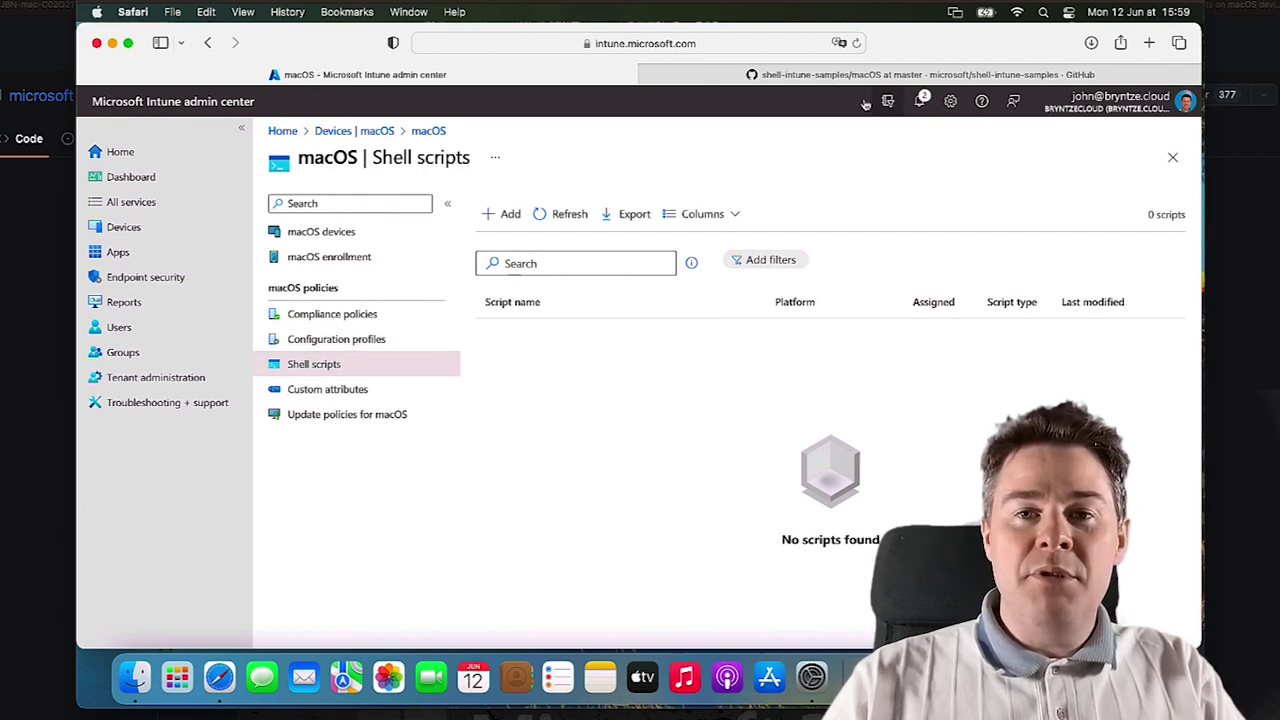
pyautogui.moveTo(812, 83)
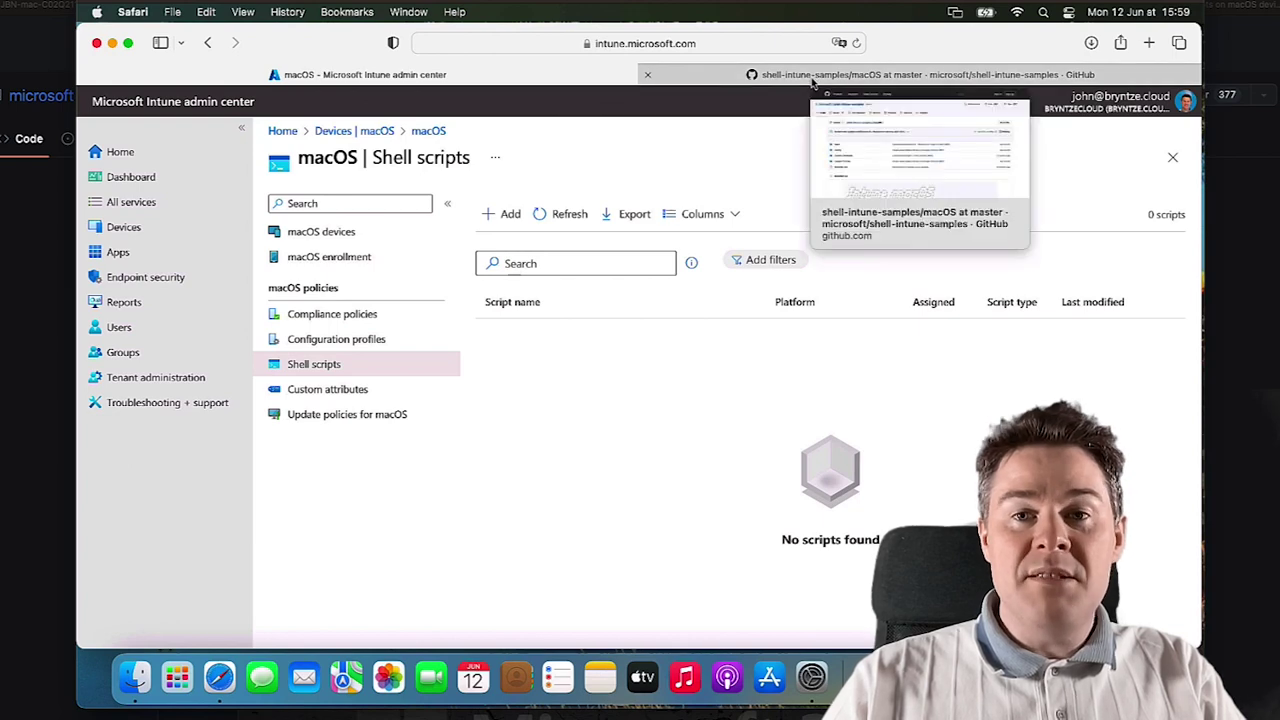
# - On GitHub, browse the shell-intune-samples macOS folder and look inside Custom Attributes
pyautogui.click(812, 80)
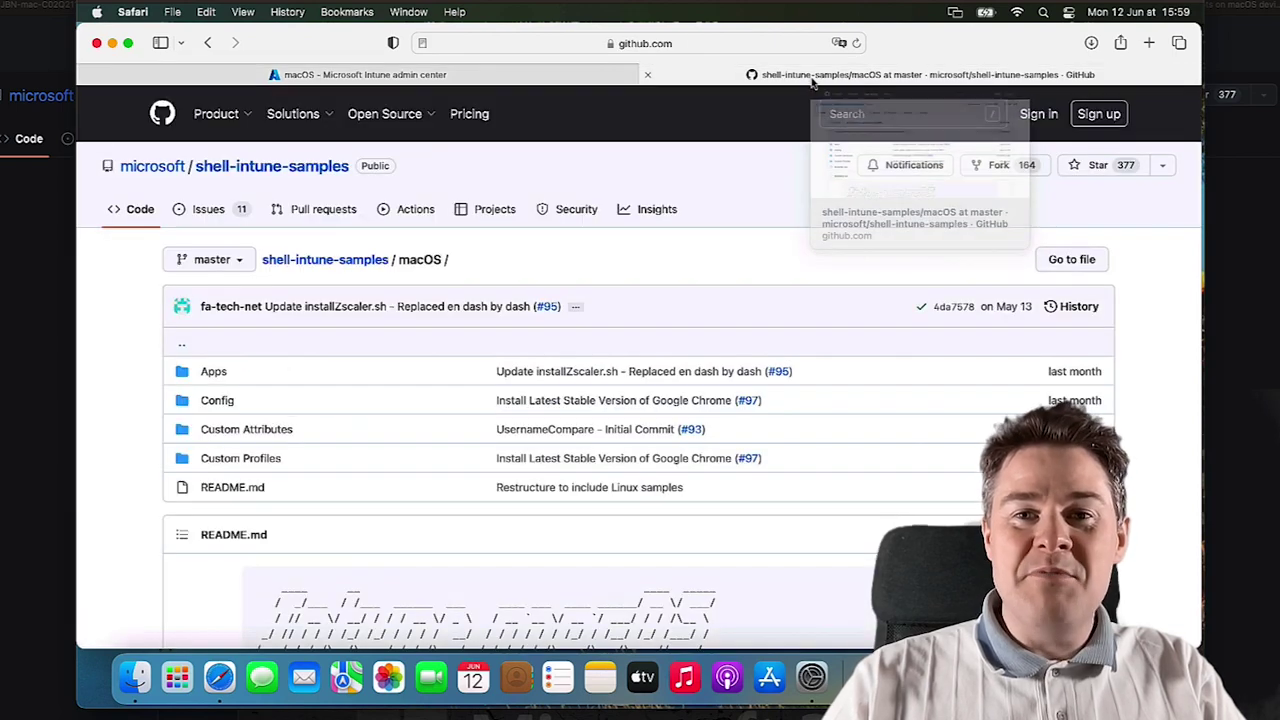
pyautogui.click(711, 48)
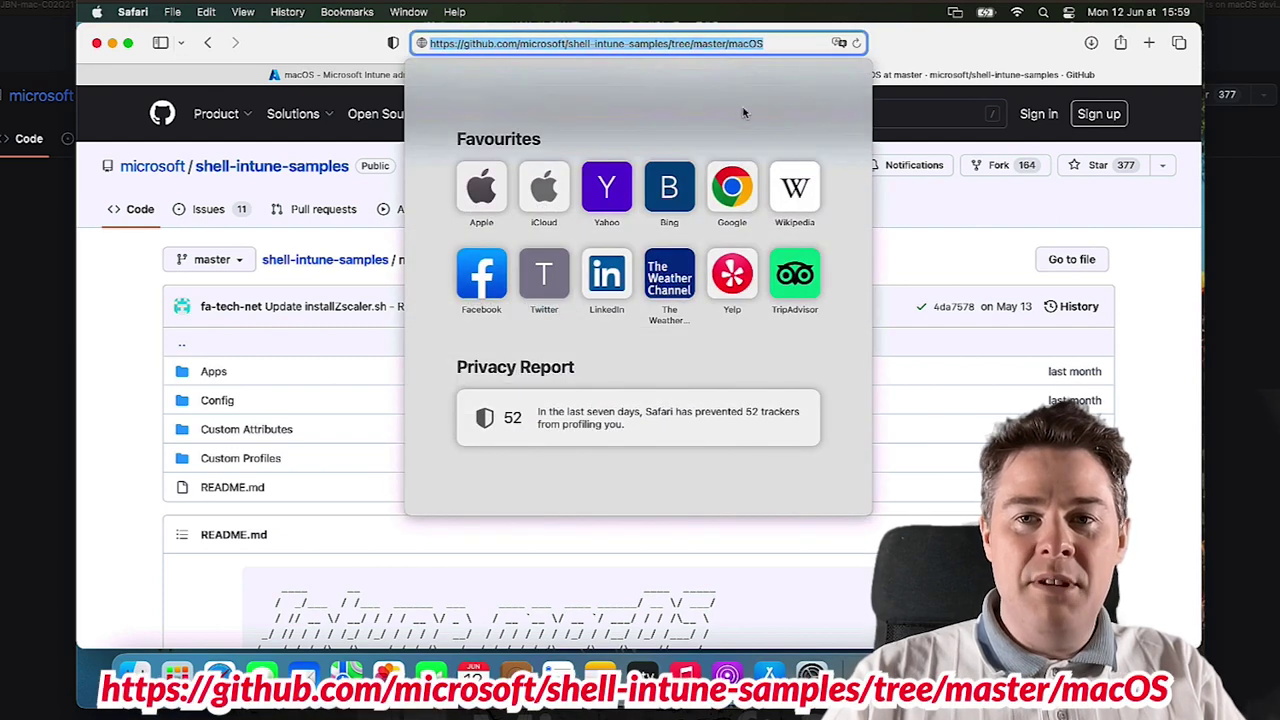
pyautogui.click(920, 265)
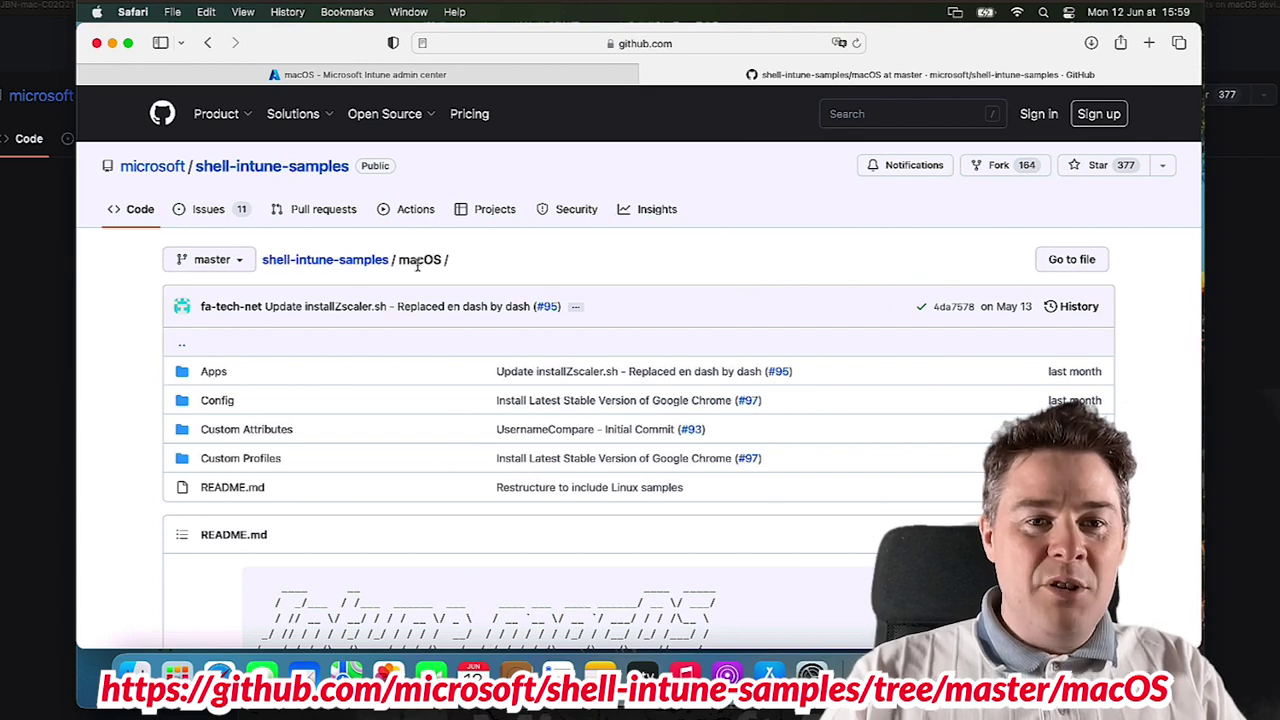
pyautogui.click(370, 262)
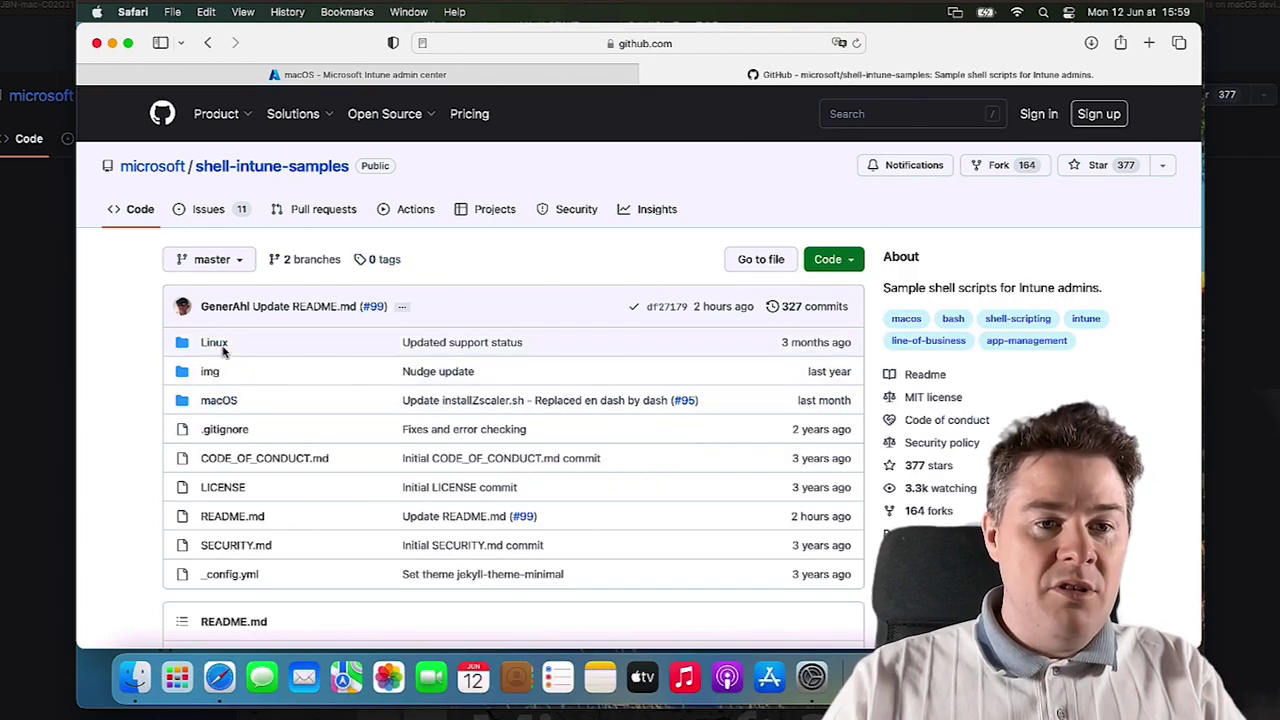
pyautogui.click(220, 401)
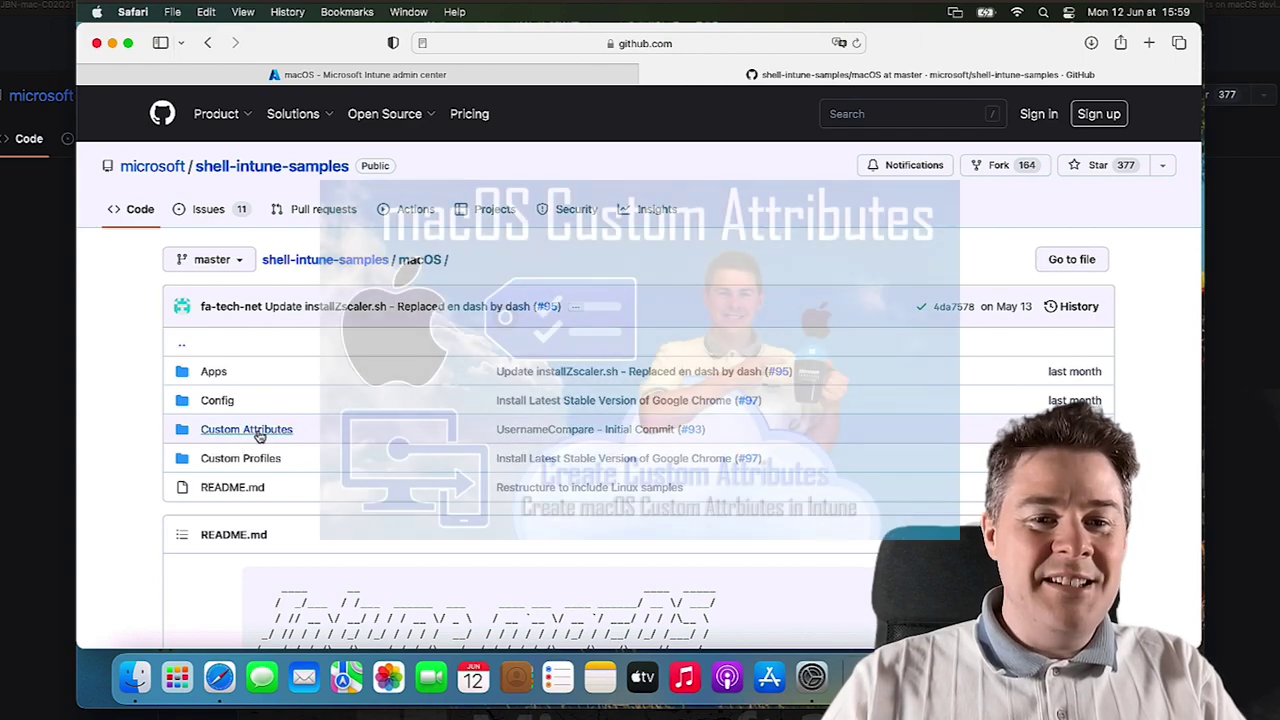
pyautogui.click(254, 437)
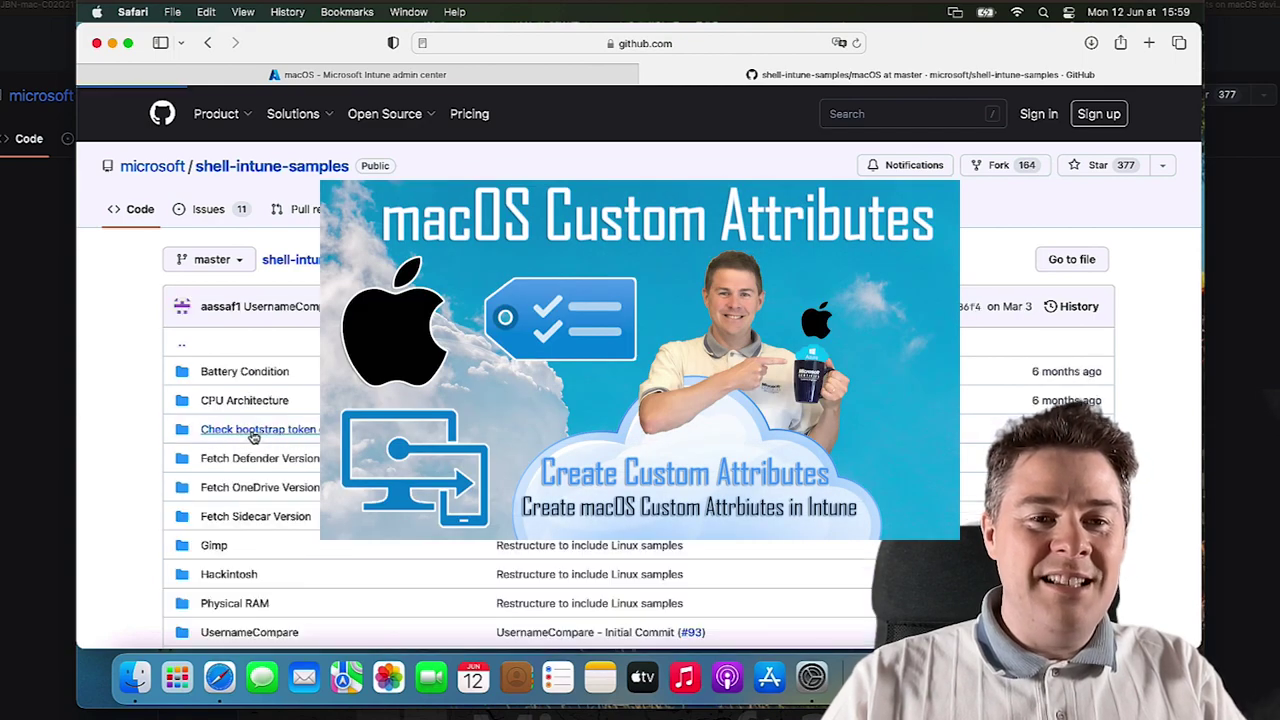
pyautogui.scroll(-5, 277, 529)
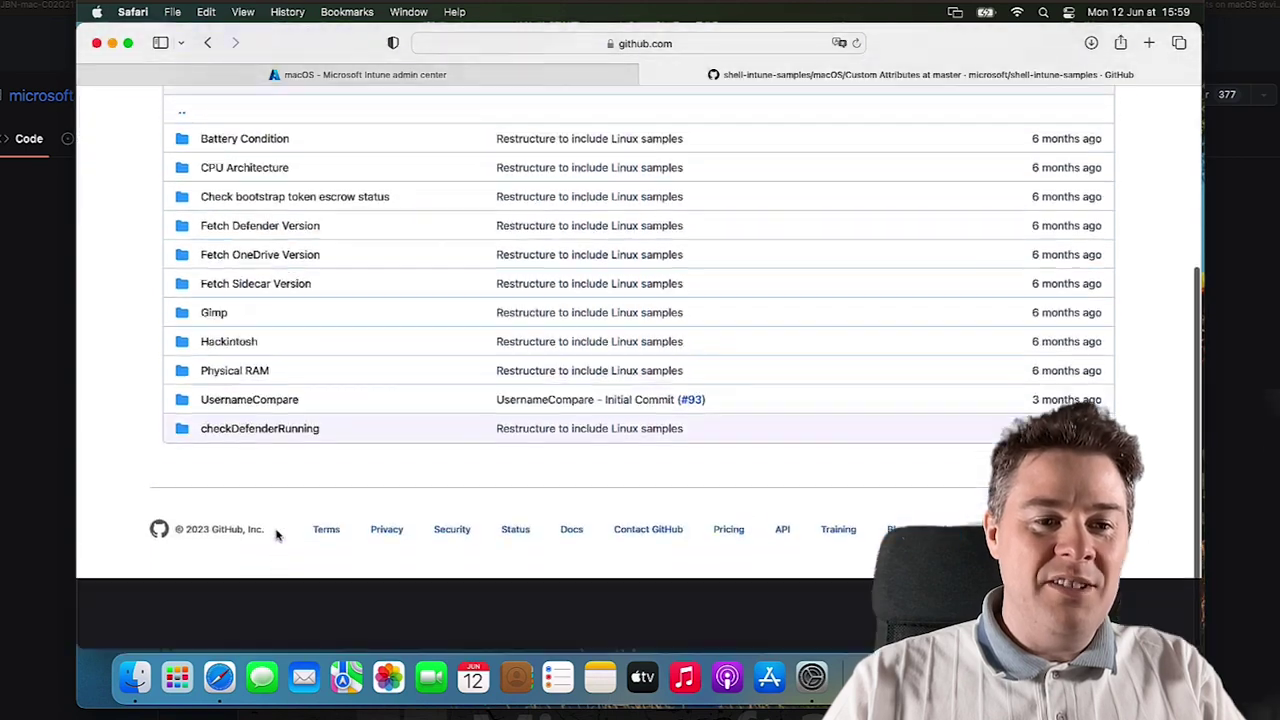
pyautogui.scroll(4, 278, 536)
pyautogui.scroll(1, 277, 536)
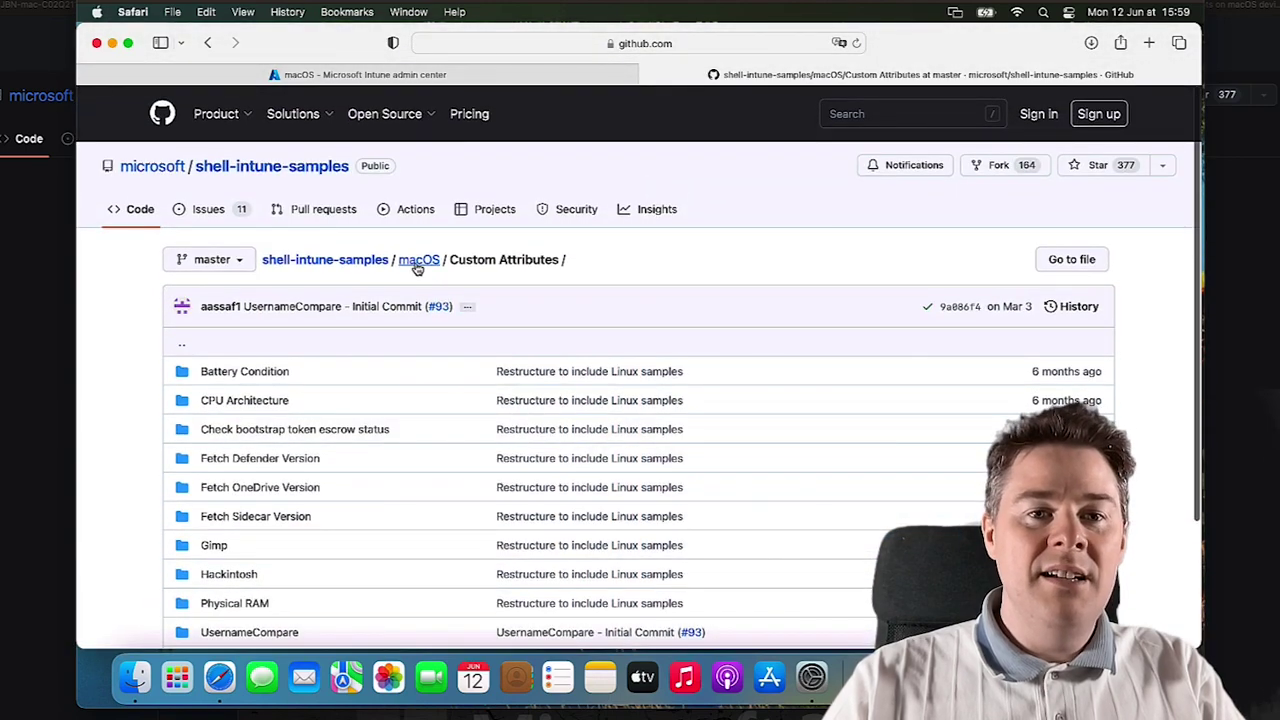
# - Navigate to macOS > Config > Wallpaper in shell-intune-samples
pyautogui.click(417, 262)
pyautogui.click(217, 406)
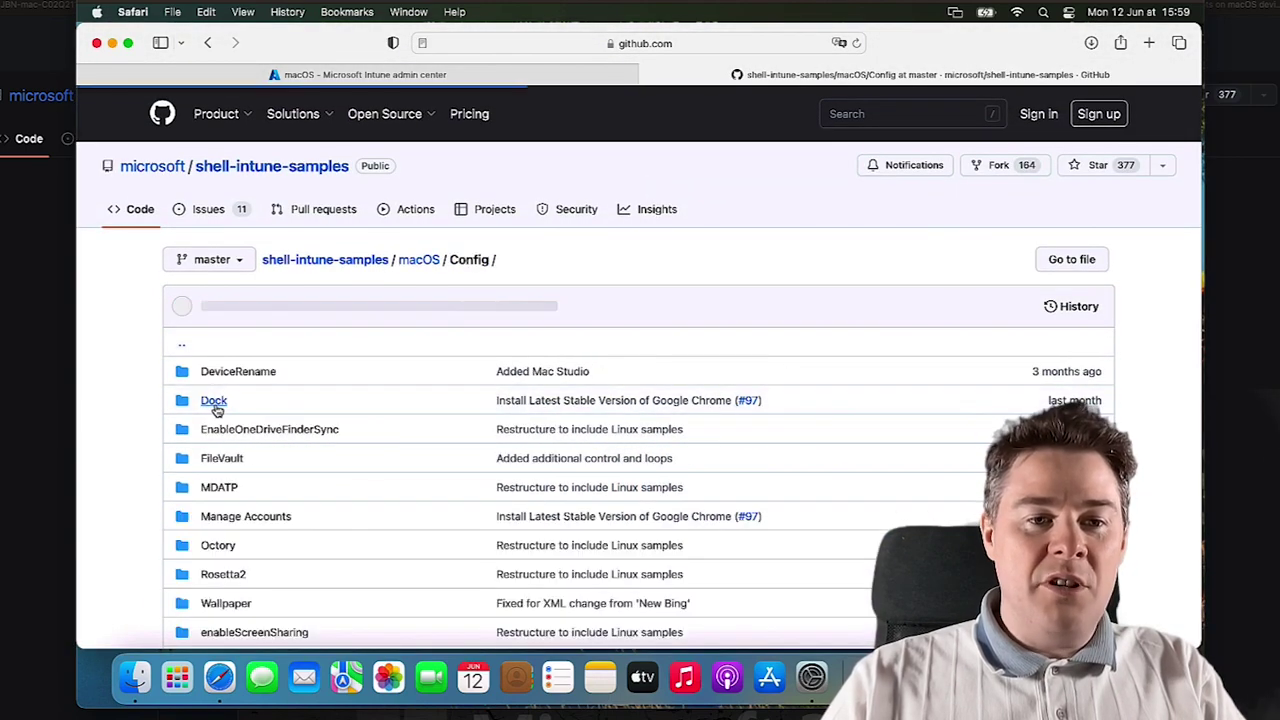
pyautogui.scroll(-3, 415, 534)
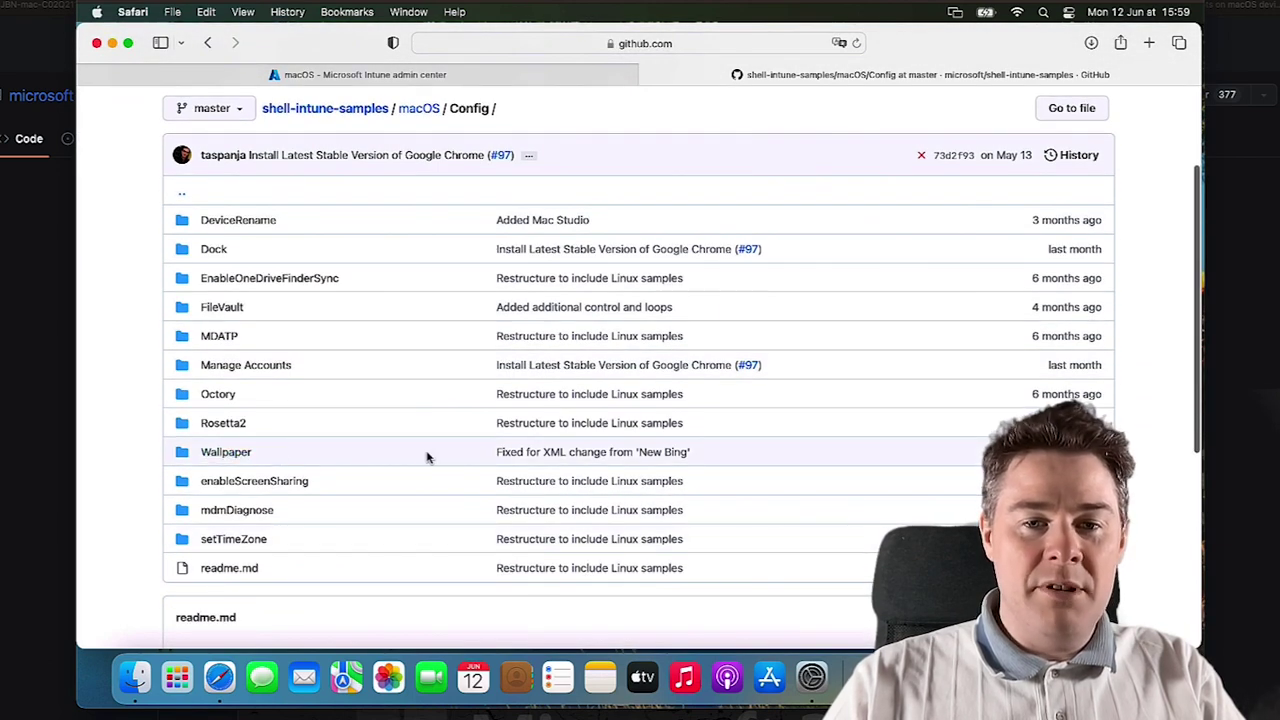
pyautogui.click(225, 456)
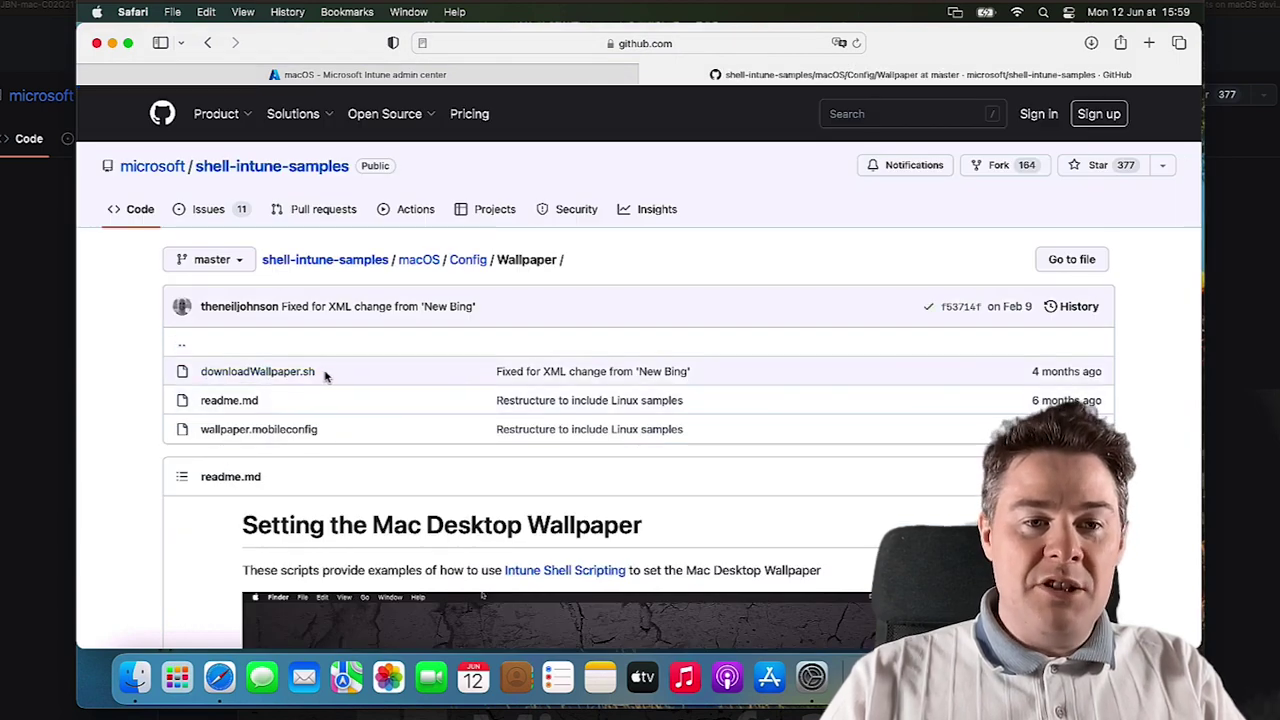
pyautogui.click(383, 82)
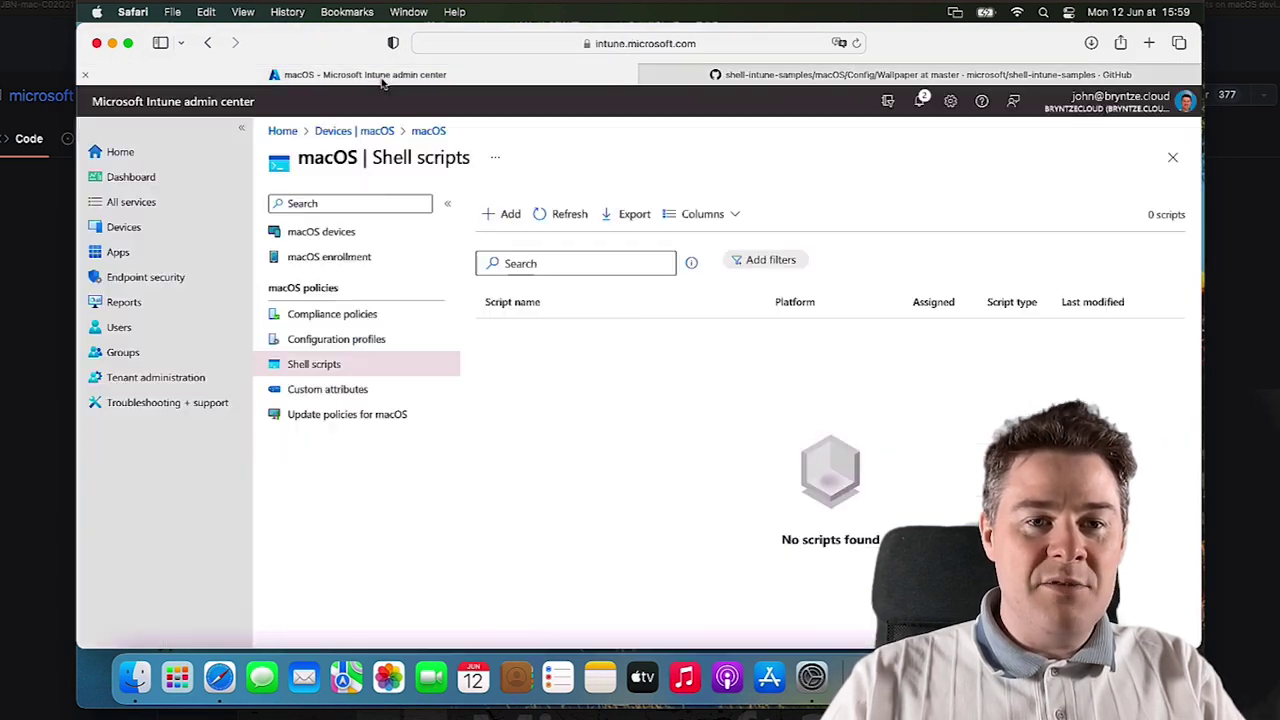
pyautogui.click(845, 74)
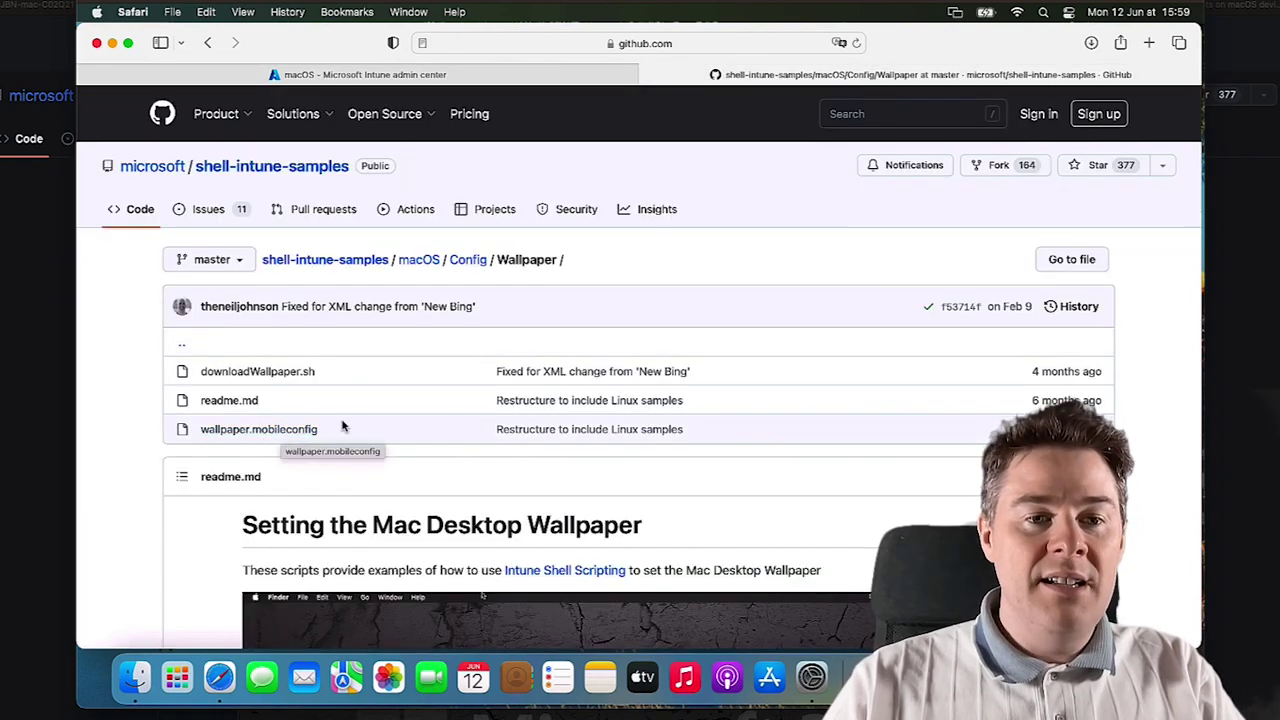
# - Open downloadWallpaper.sh and review the /Library wallpaper folder path in the code
pyautogui.click(257, 371)
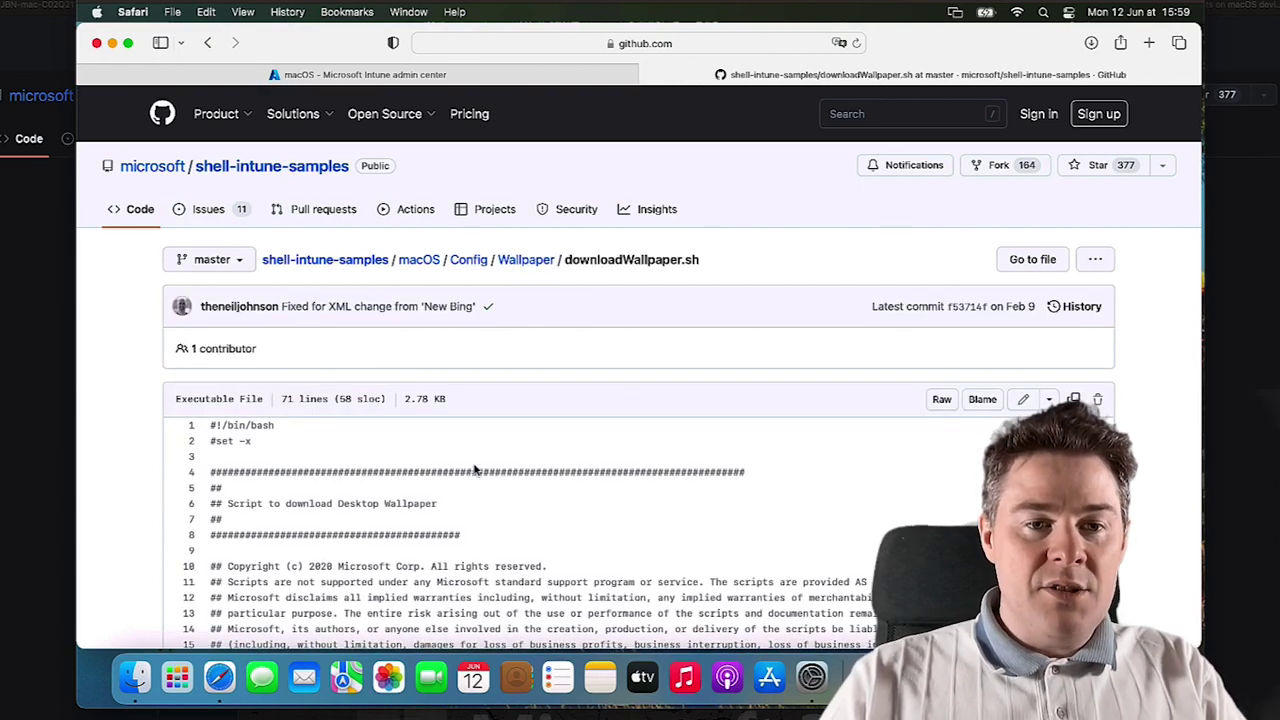
pyautogui.scroll(-5, 472, 460)
pyautogui.scroll(-5, 468, 455)
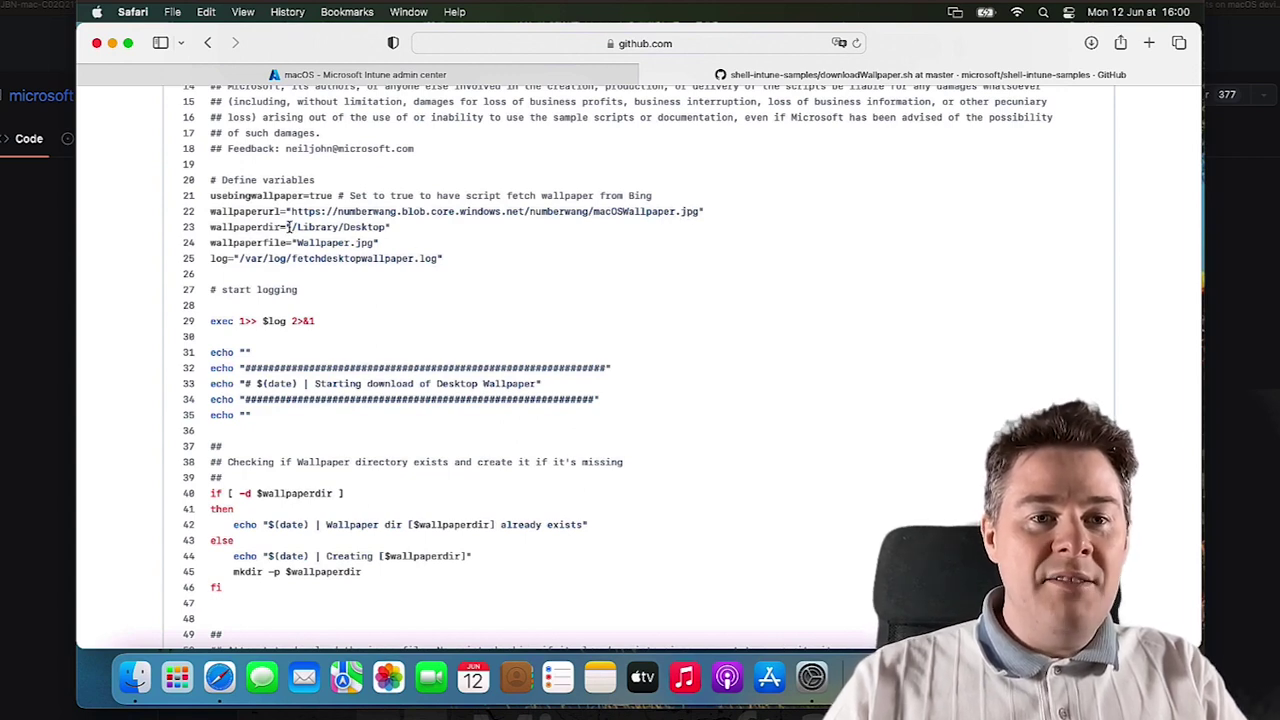
pyautogui.moveTo(288, 227); pyautogui.dragTo(342, 223)
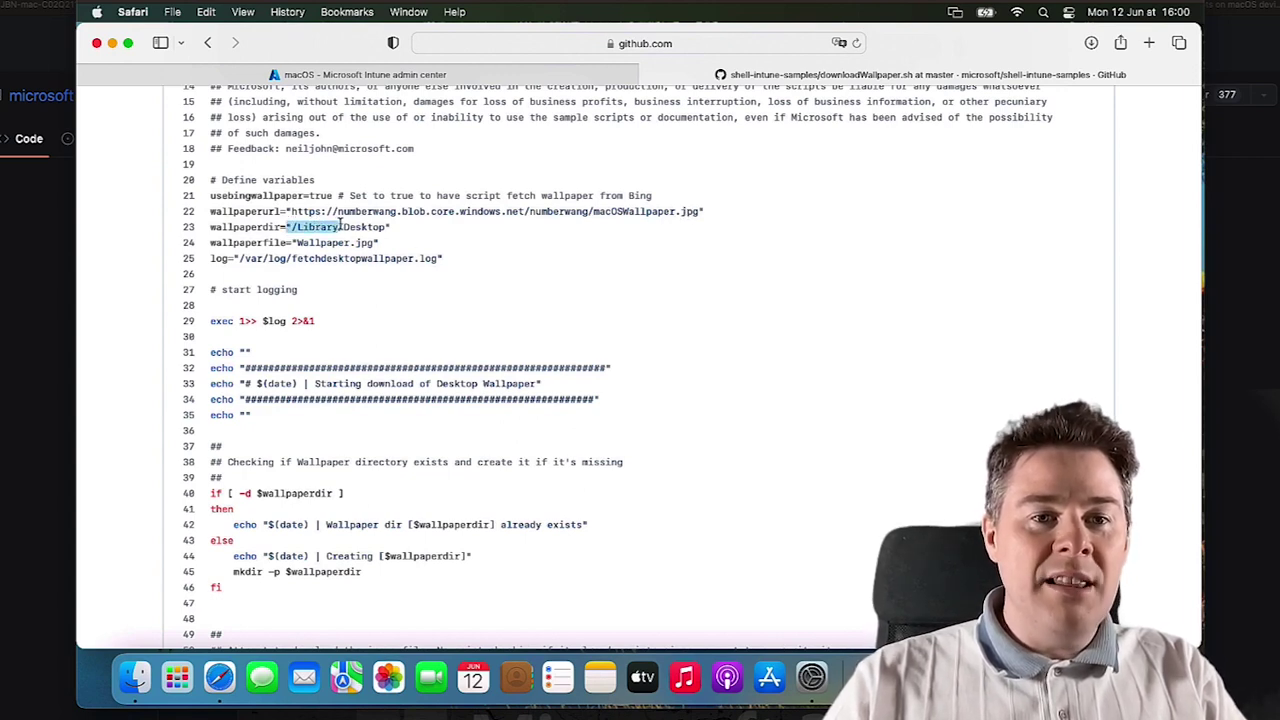
pyautogui.click(396, 247)
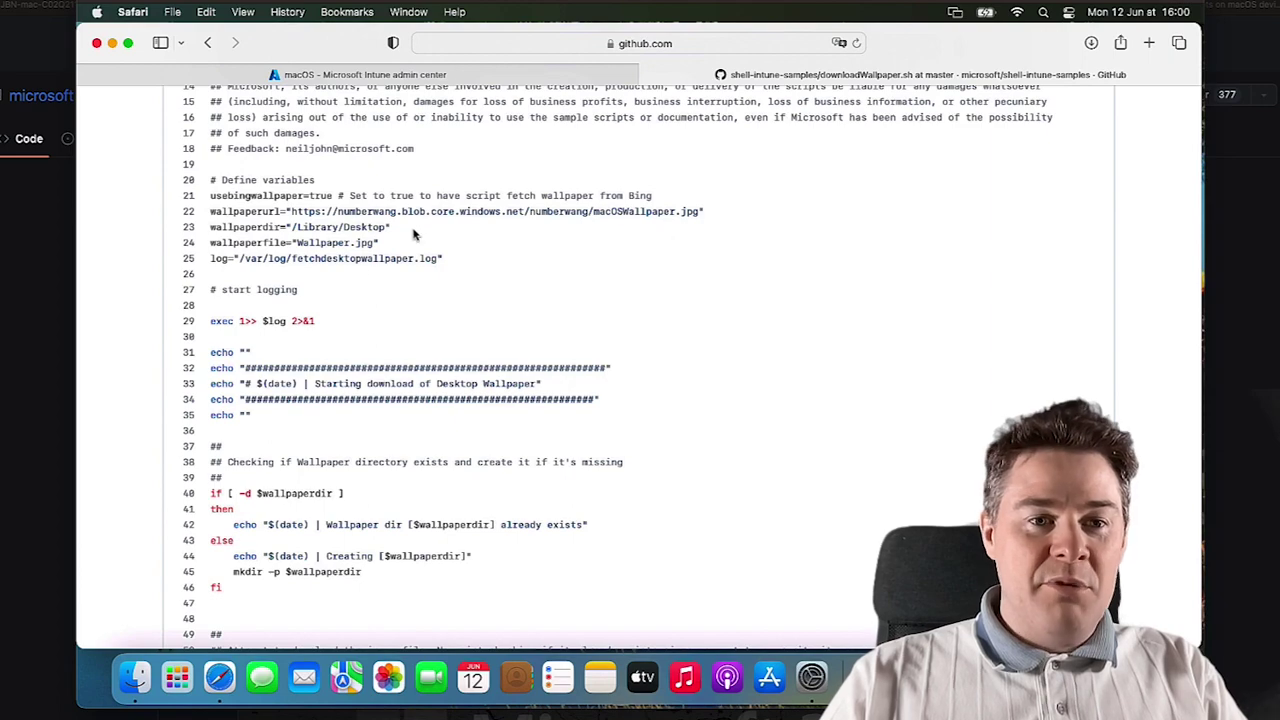
# - Read through the Bing download steps of the script, then view it as raw text
pyautogui.scroll(-3, 392, 372)
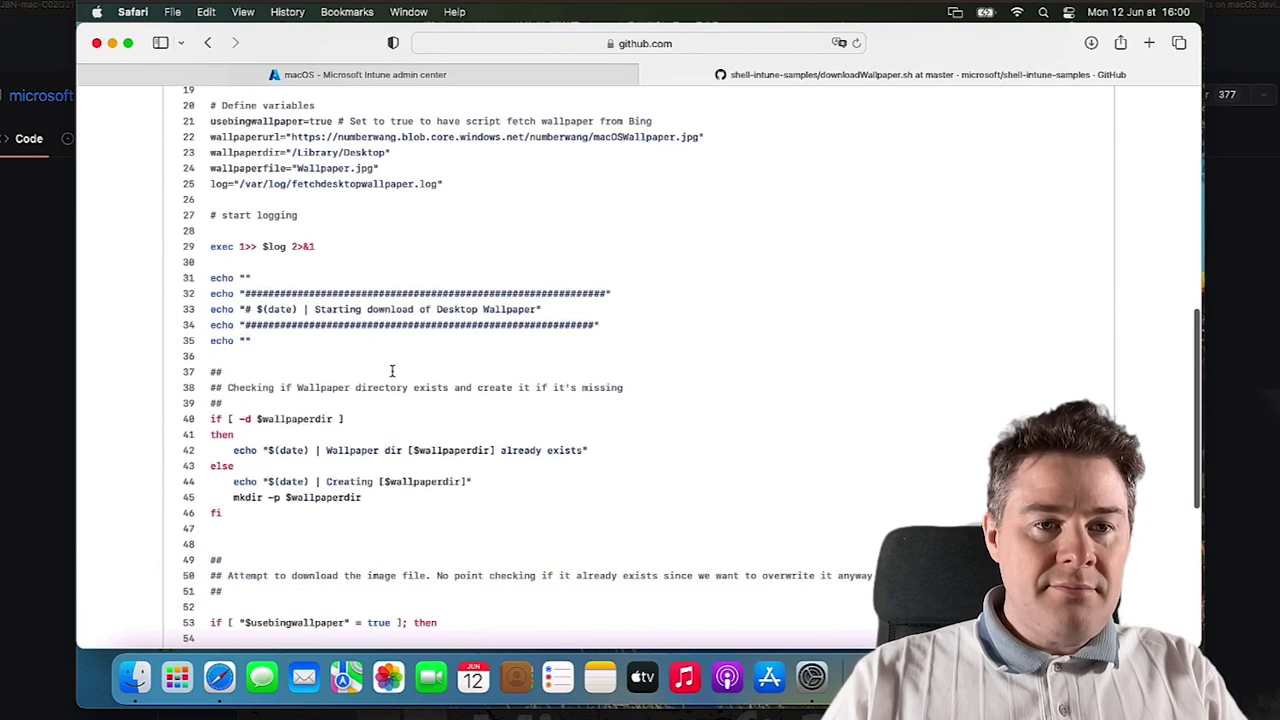
pyautogui.scroll(-5, 392, 371)
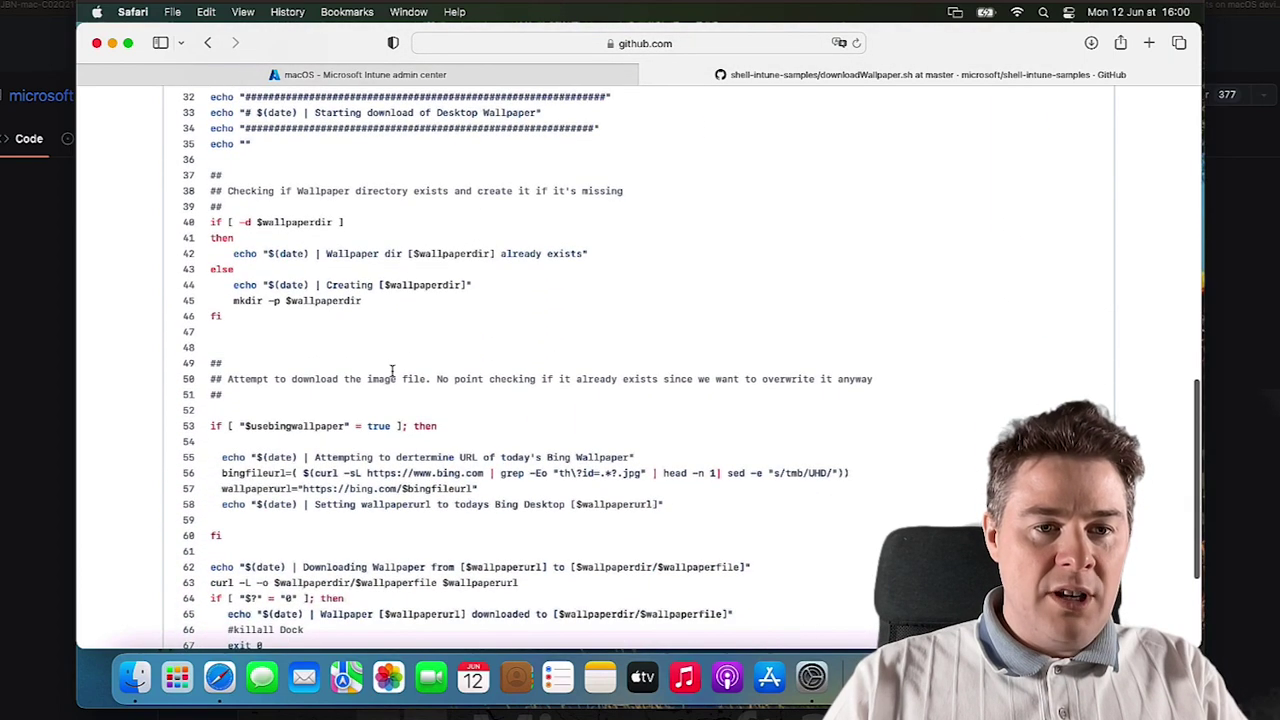
pyautogui.scroll(5, 392, 371)
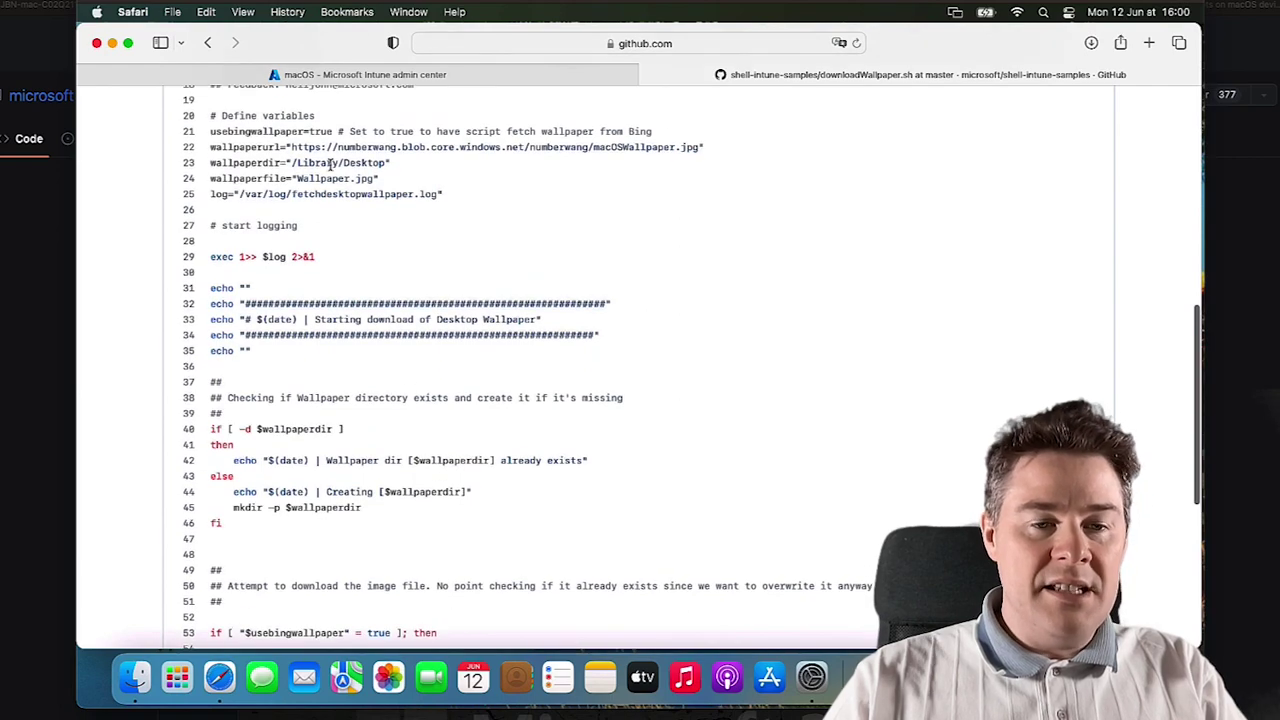
pyautogui.scroll(-10, 415, 335)
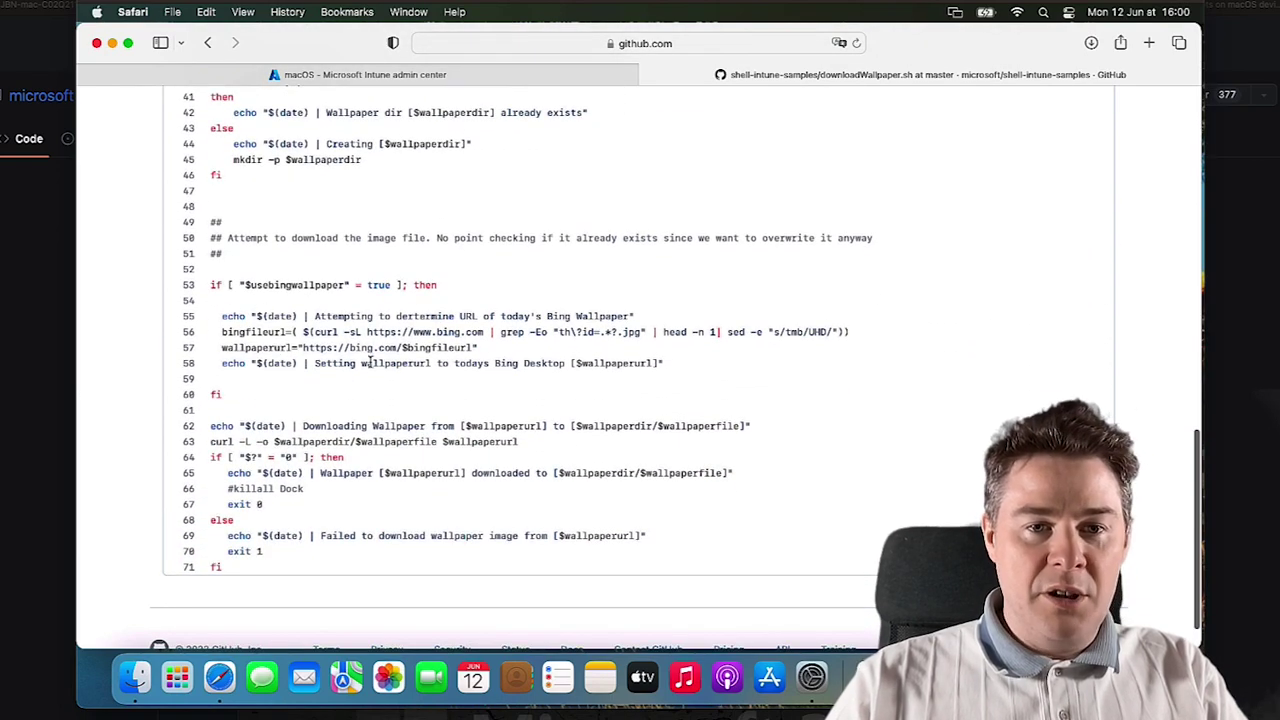
pyautogui.scroll(-2, 456, 425)
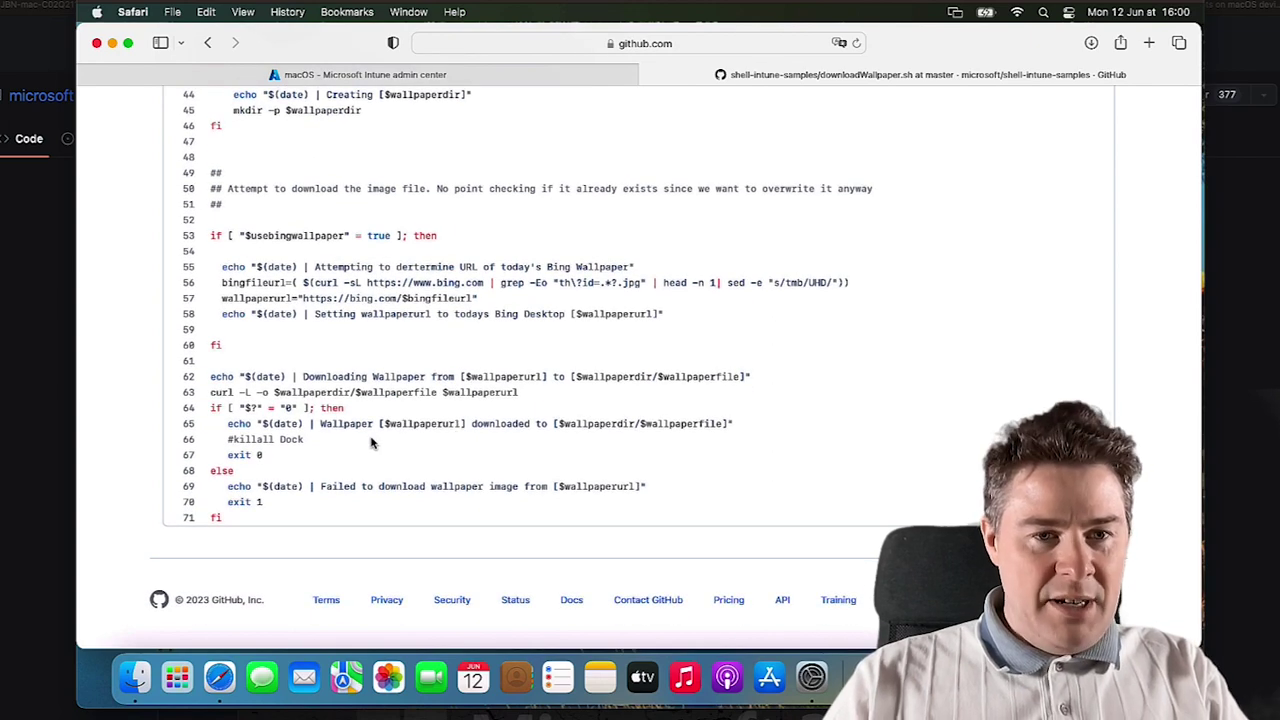
pyautogui.moveTo(301, 375); pyautogui.dragTo(453, 376)
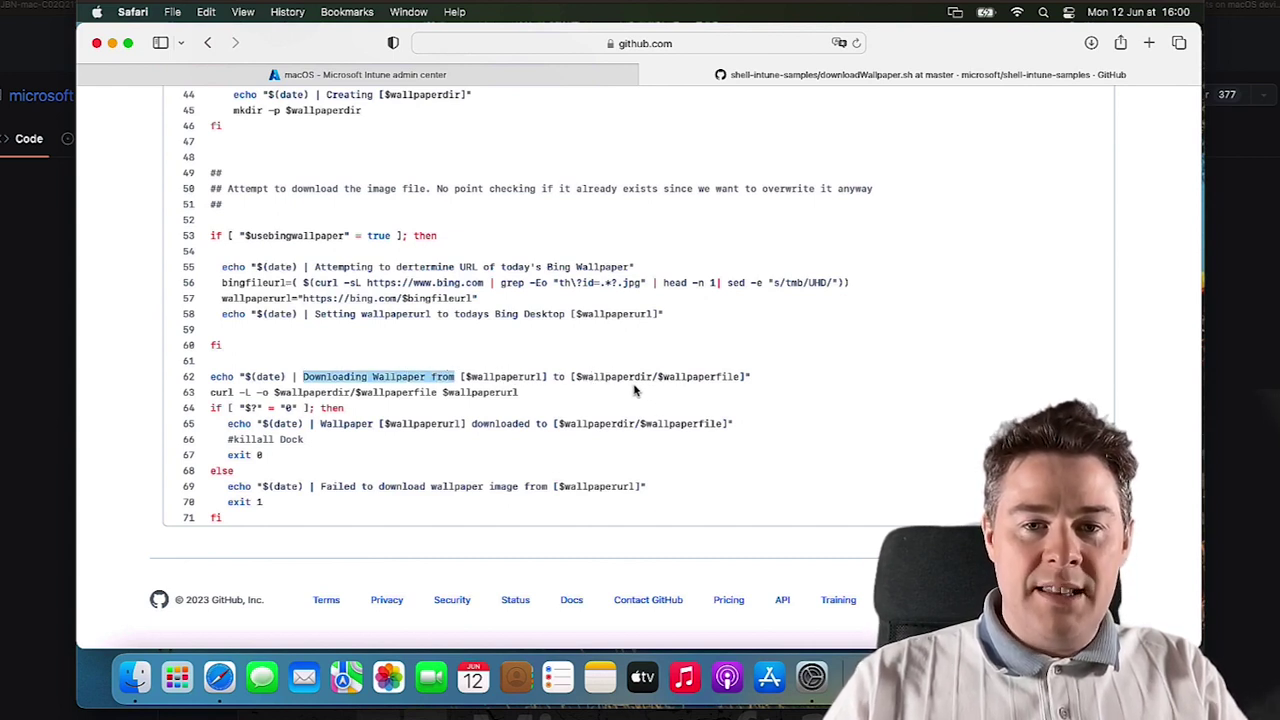
pyautogui.scroll(15, 551, 317)
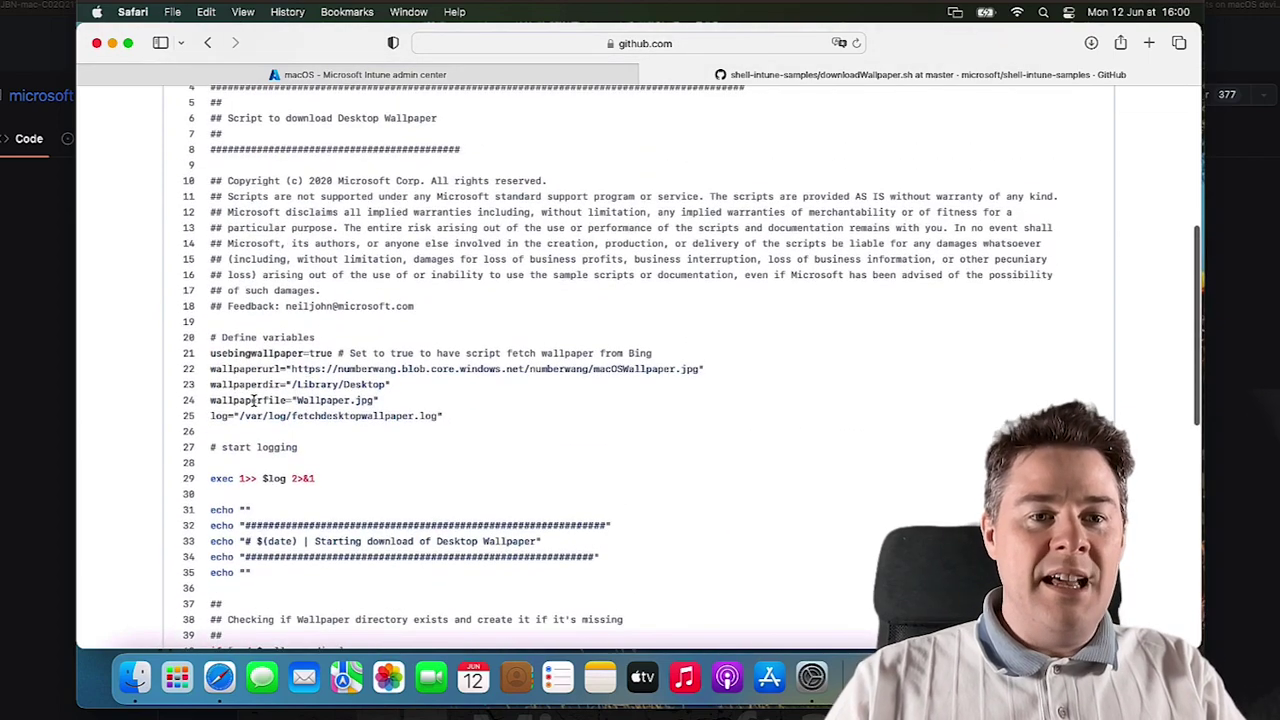
pyautogui.scroll(5, 488, 415)
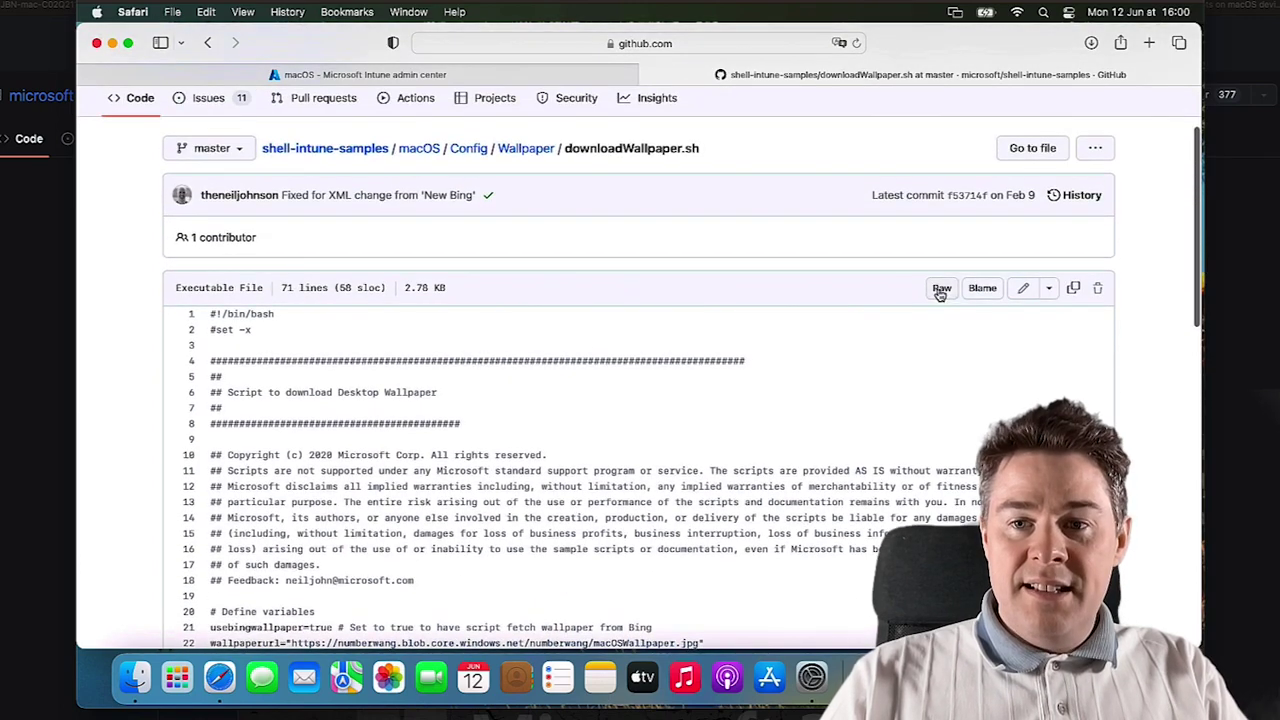
pyautogui.click(940, 290)
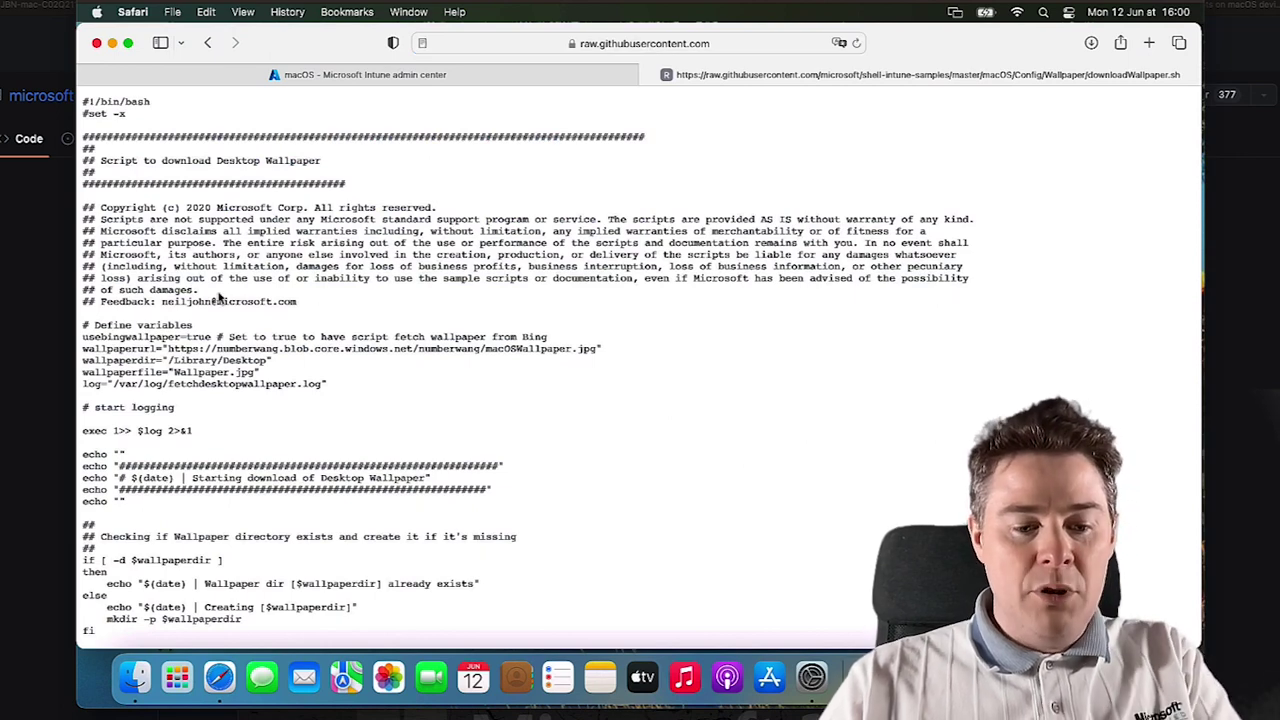
# - Select all of the raw downloadWallpaper.sh text and copy it
pyautogui.press('super+a')
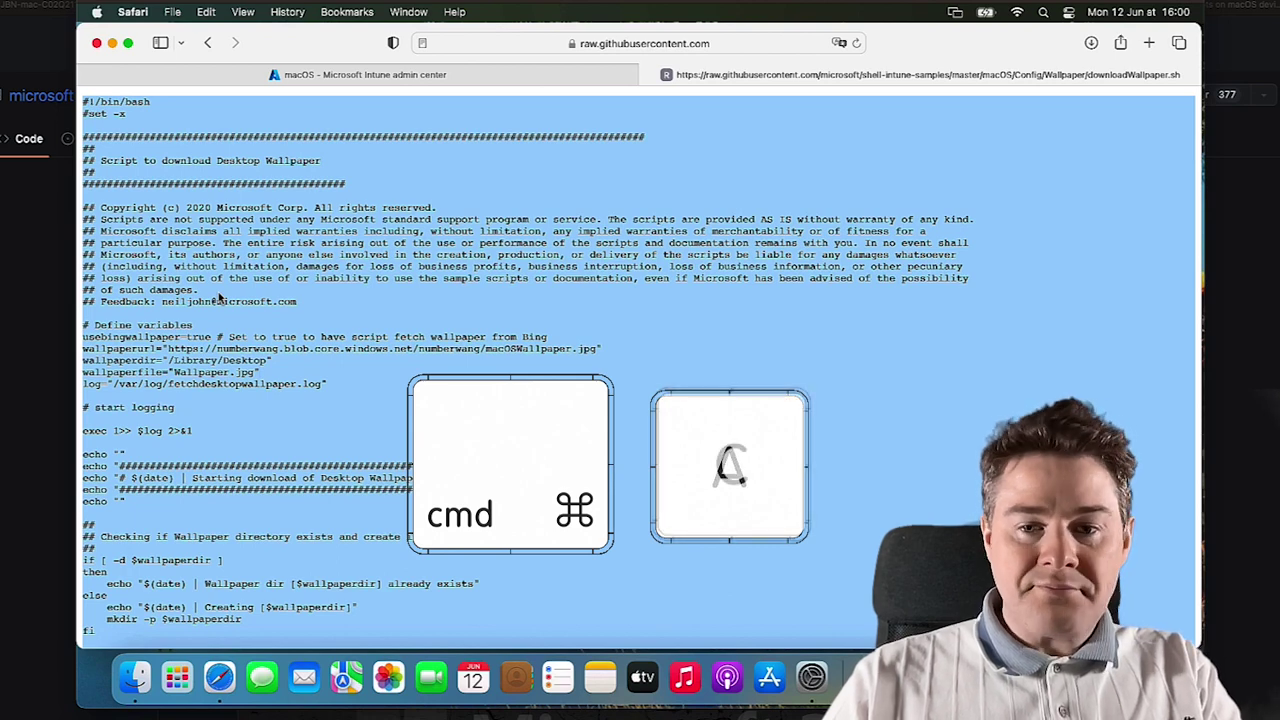
pyautogui.press('super+c')
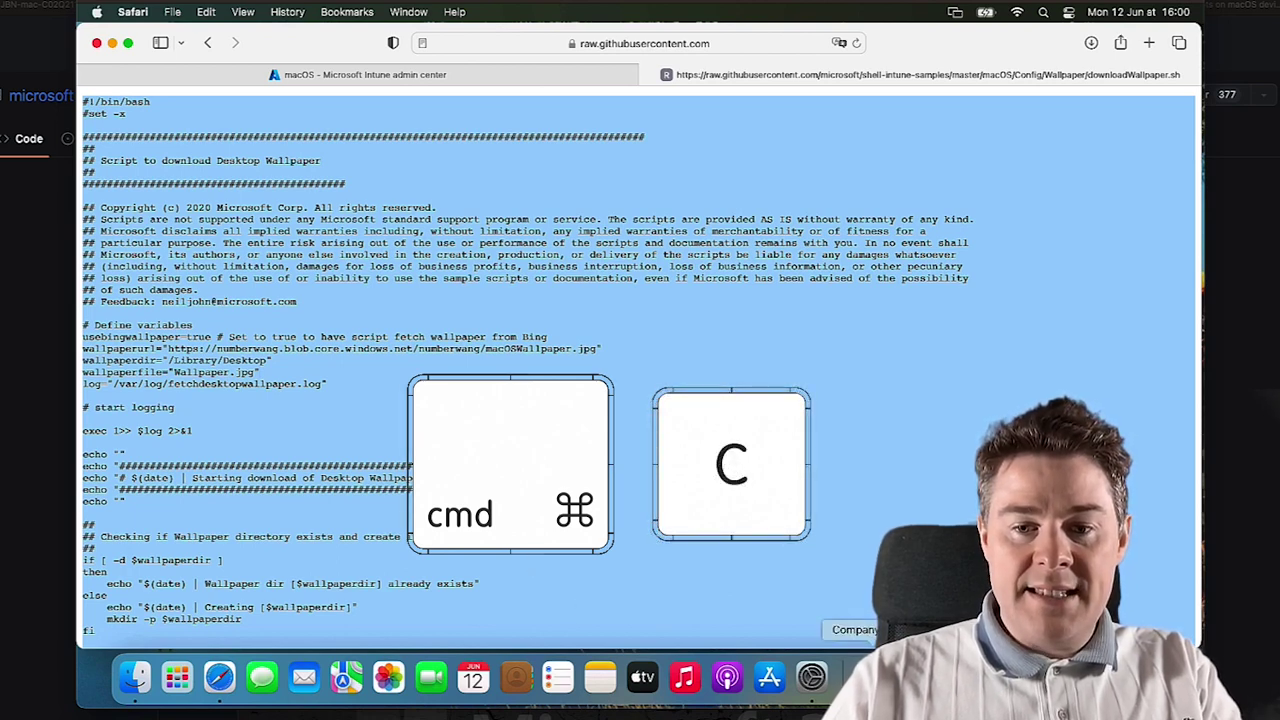
# - Paste the script into a new TextEdit document and convert it to plain text
pyautogui.click(1043, 12)
pyautogui.write('tex')
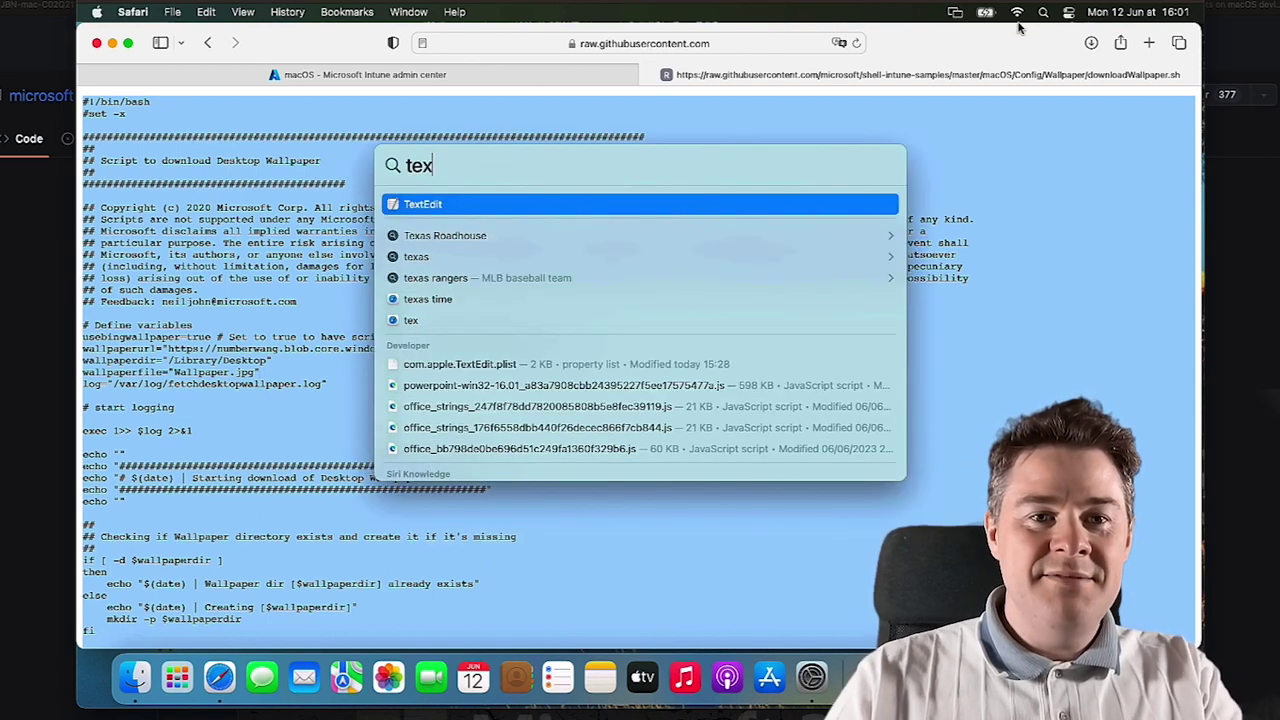
pyautogui.write('t')
pyautogui.click(426, 210)
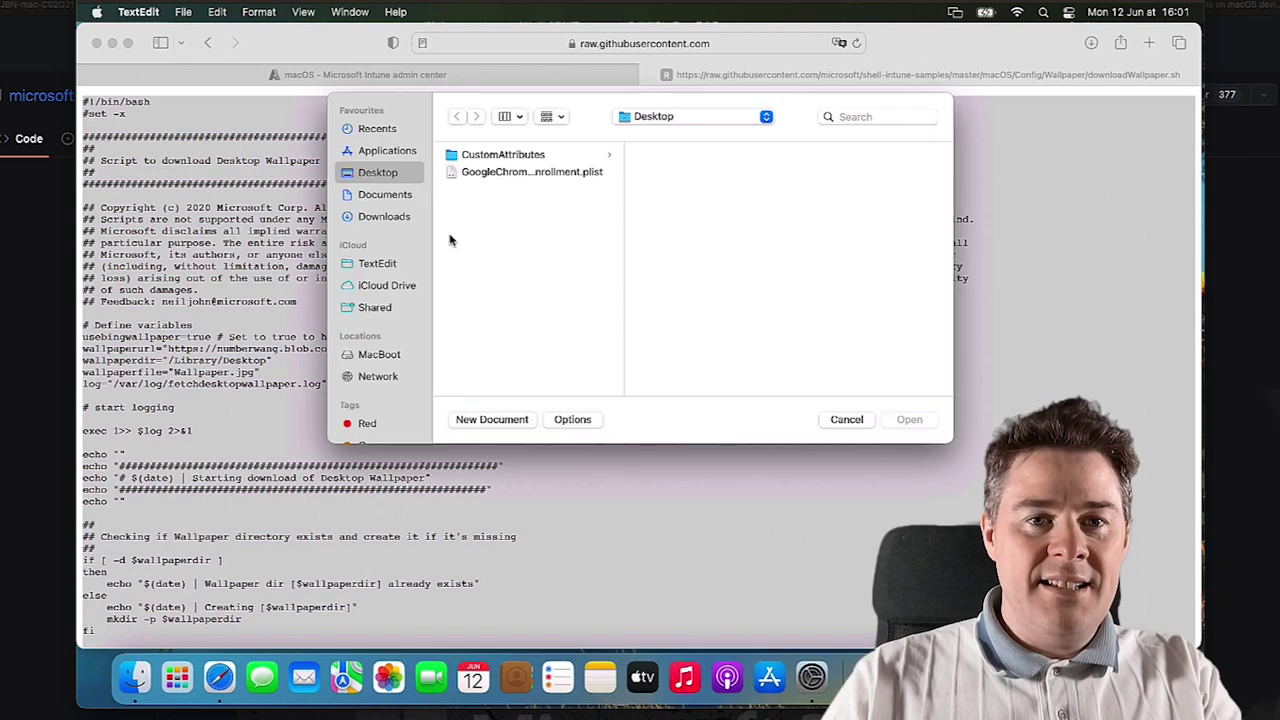
pyautogui.click(492, 419)
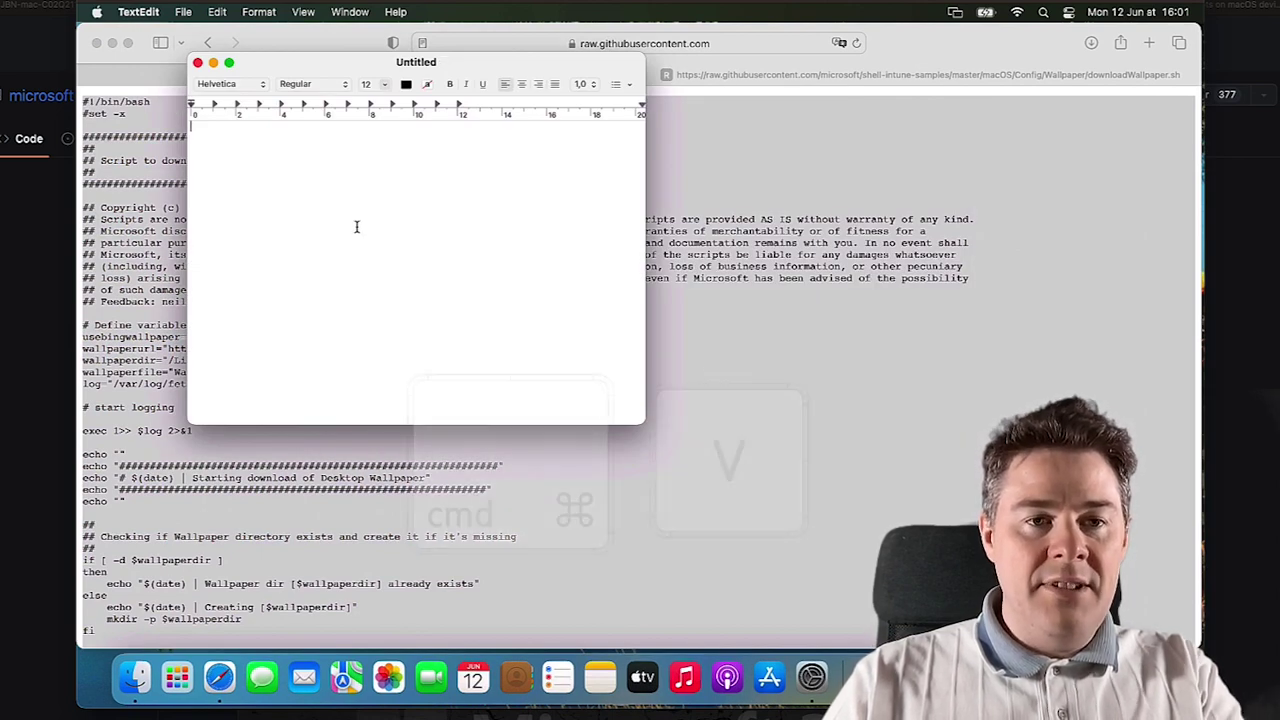
pyautogui.press('cmd+v')
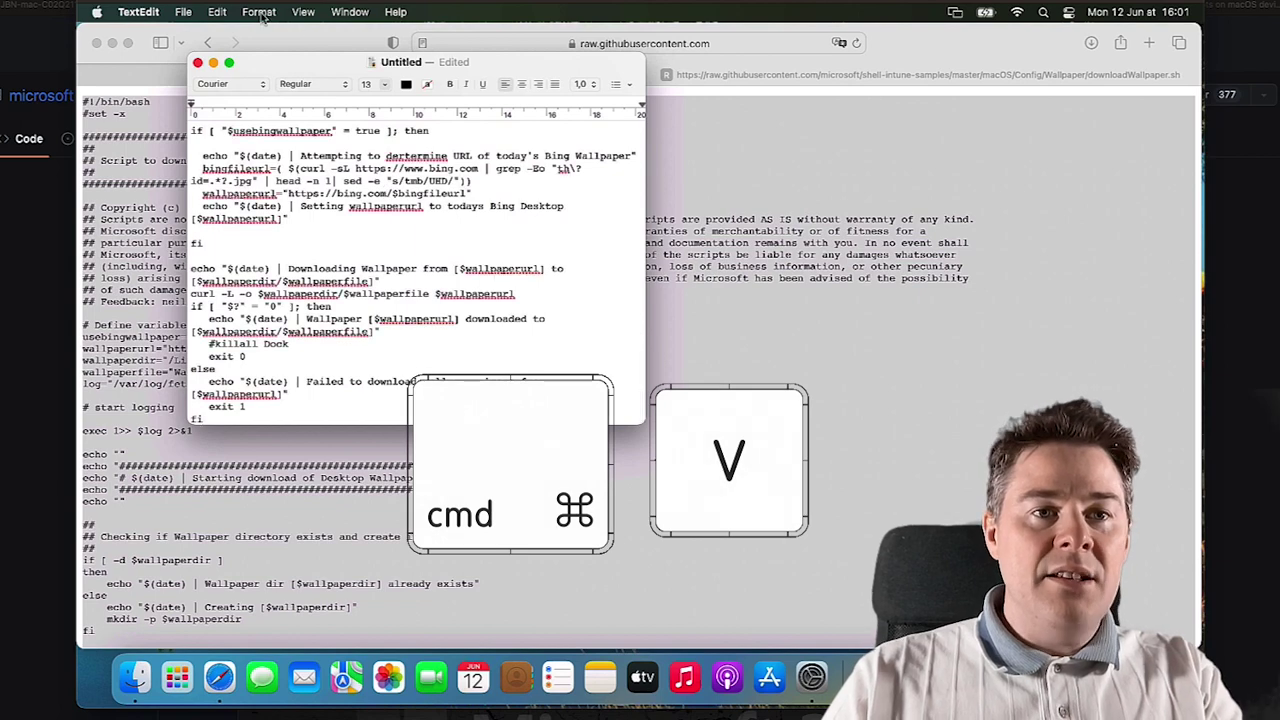
pyautogui.click(260, 13)
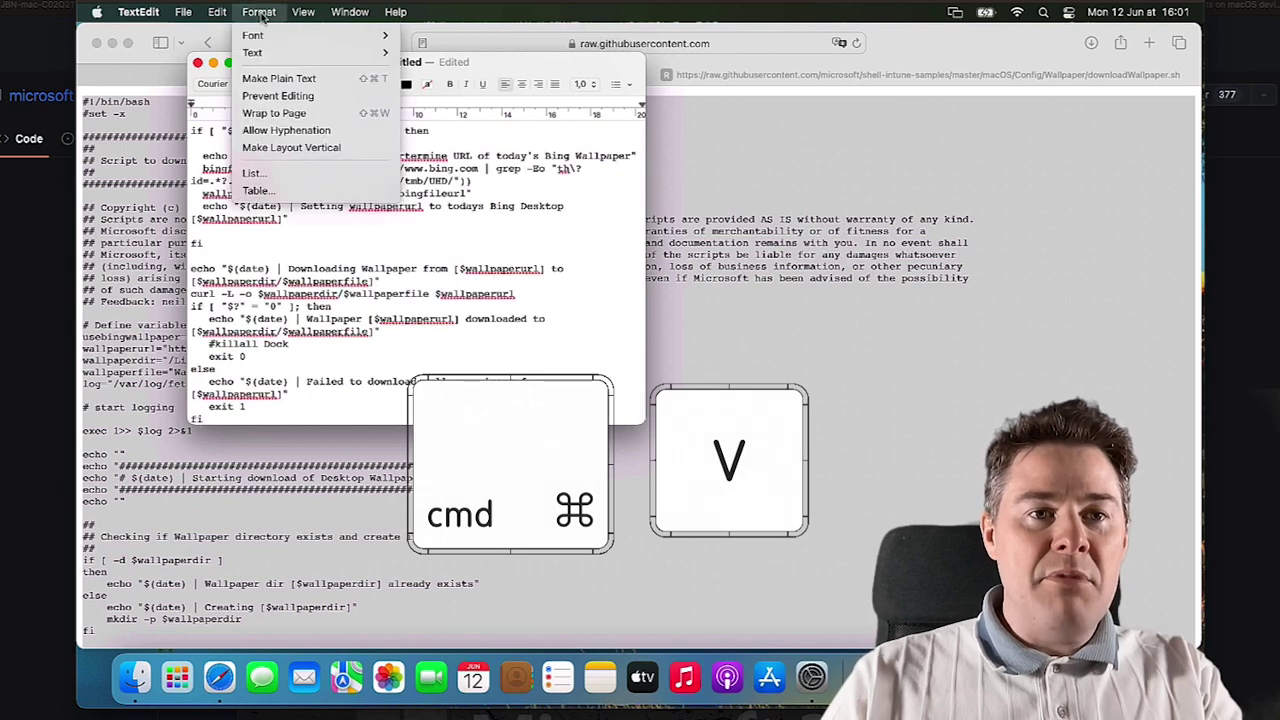
pyautogui.click(280, 78)
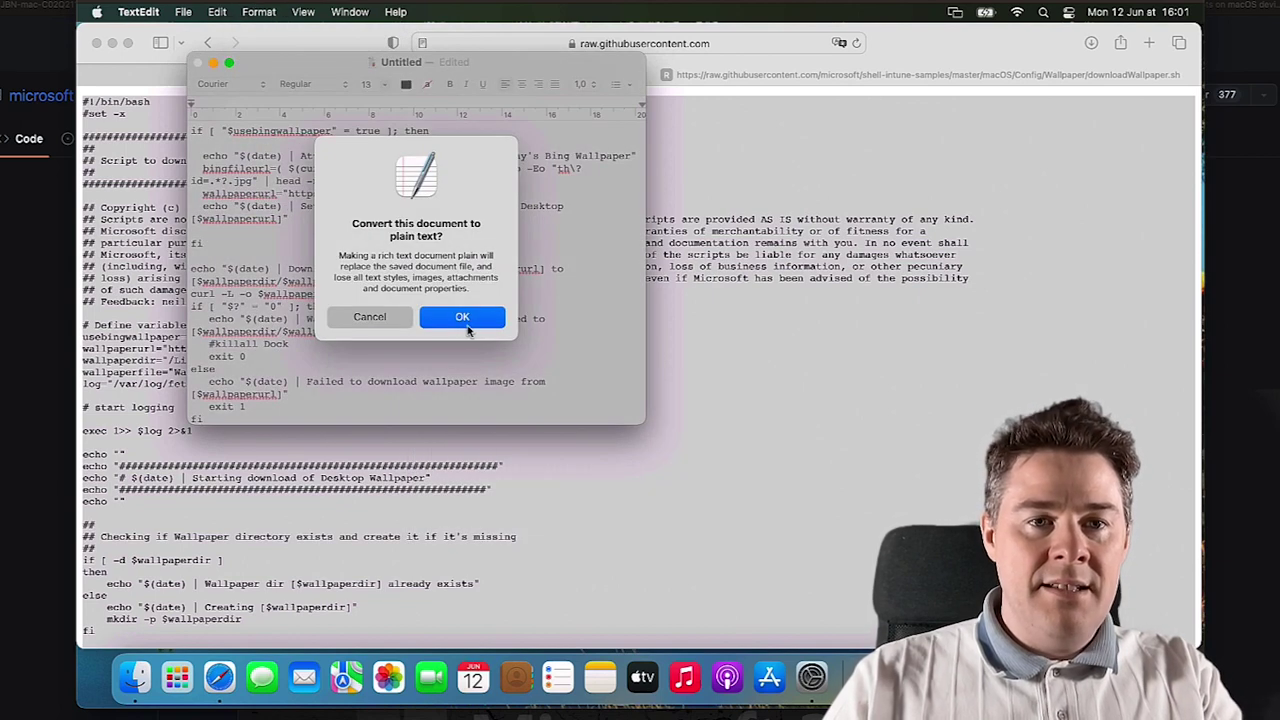
pyautogui.click(462, 317)
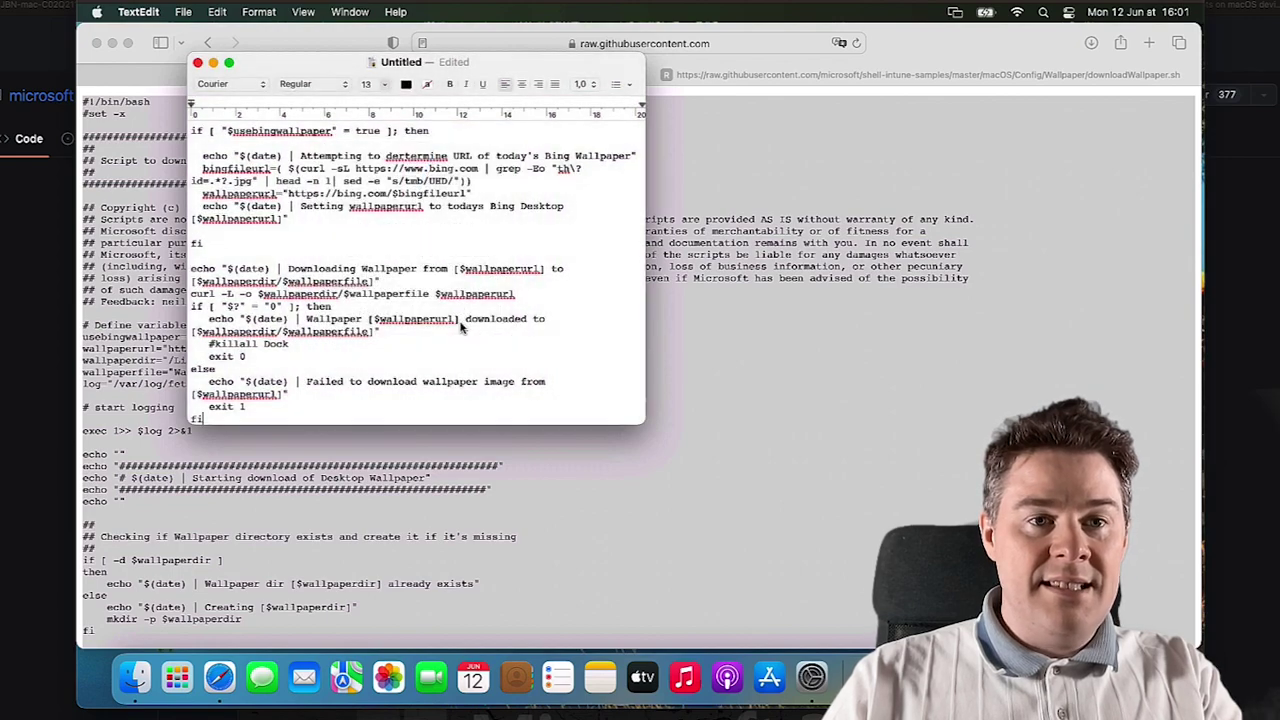
pyautogui.scroll(10, 328, 228)
pyautogui.scroll(5, 328, 228)
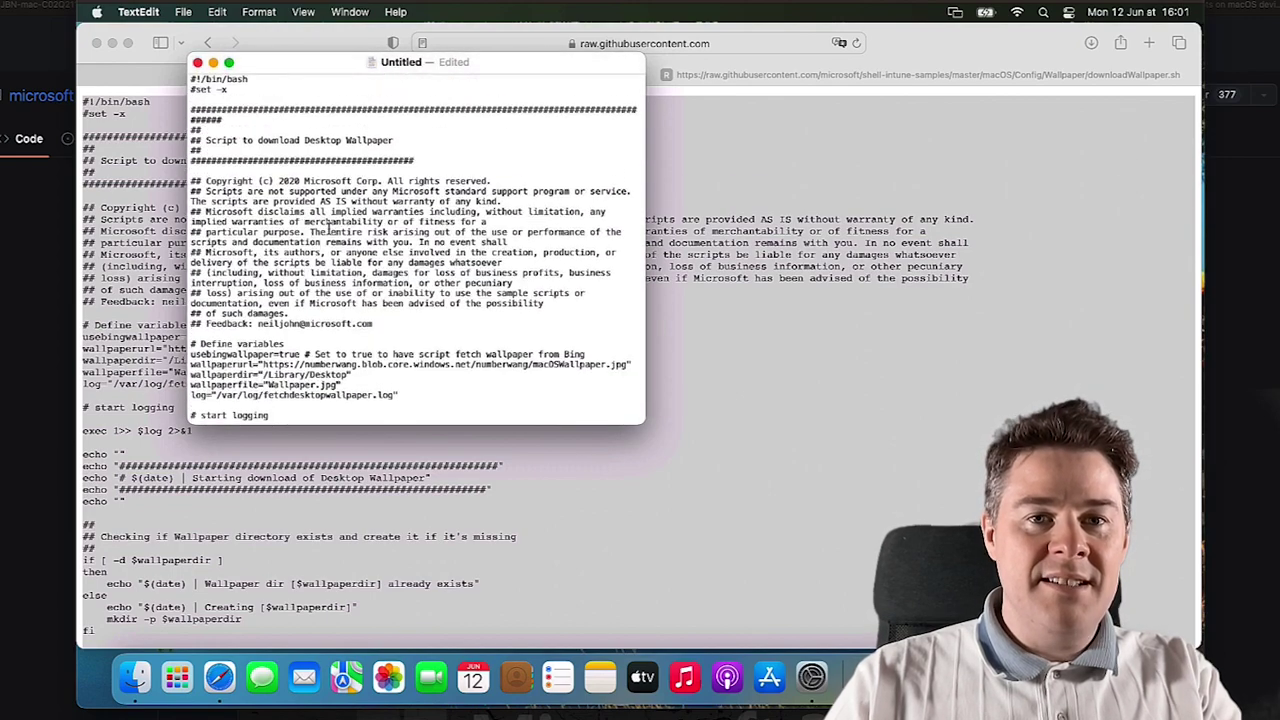
# - Save the document into a new Scripts folder on the Desktop
pyautogui.click(183, 12)
pyautogui.click(190, 113)
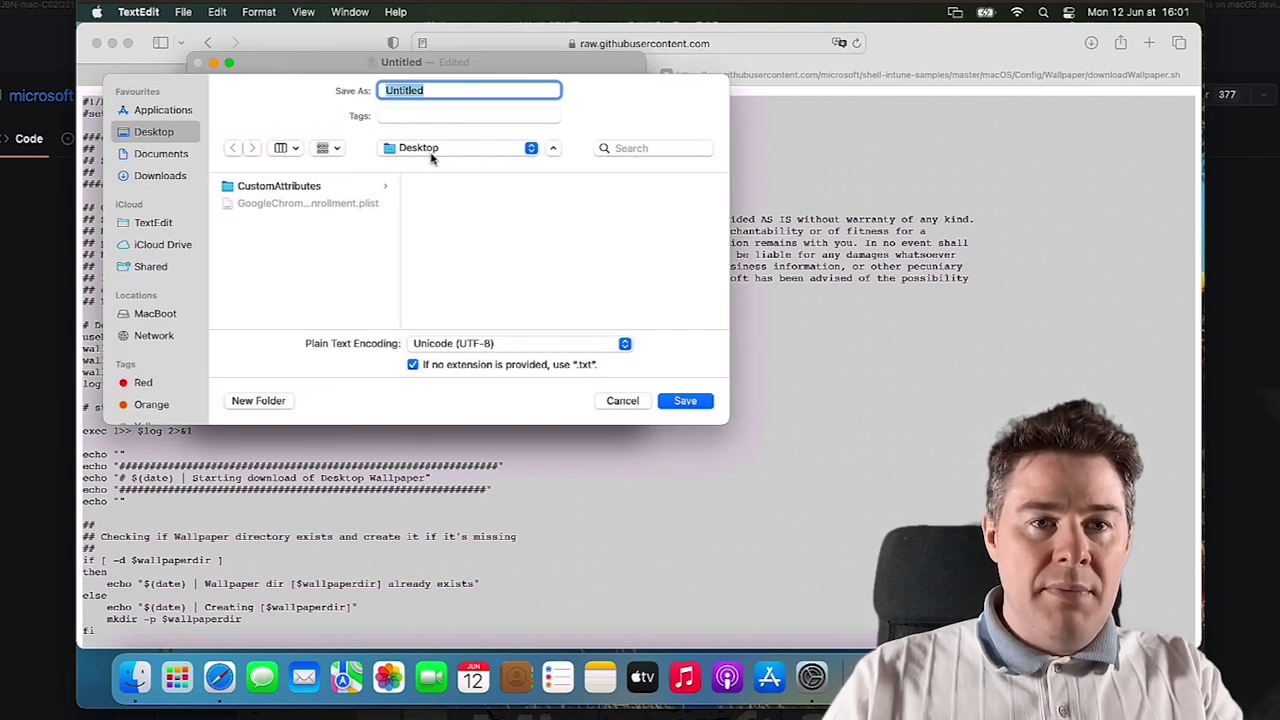
pyautogui.click(268, 402)
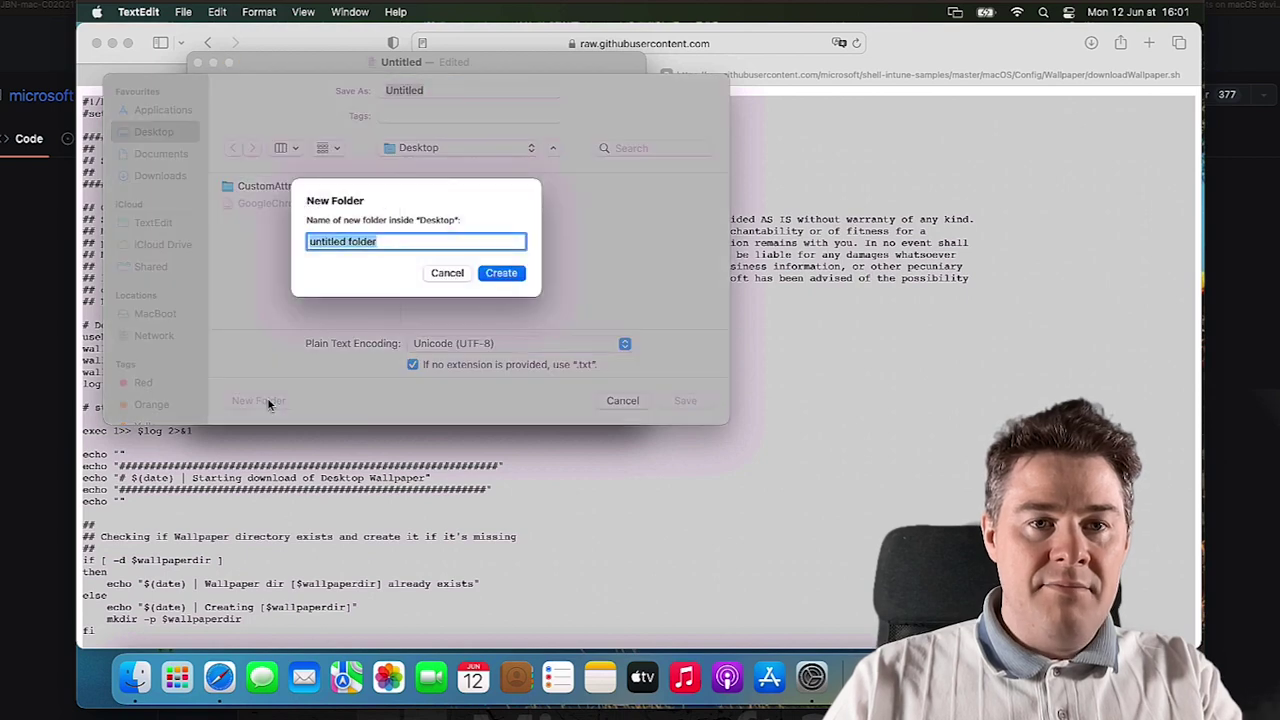
pyautogui.write('Scrip')
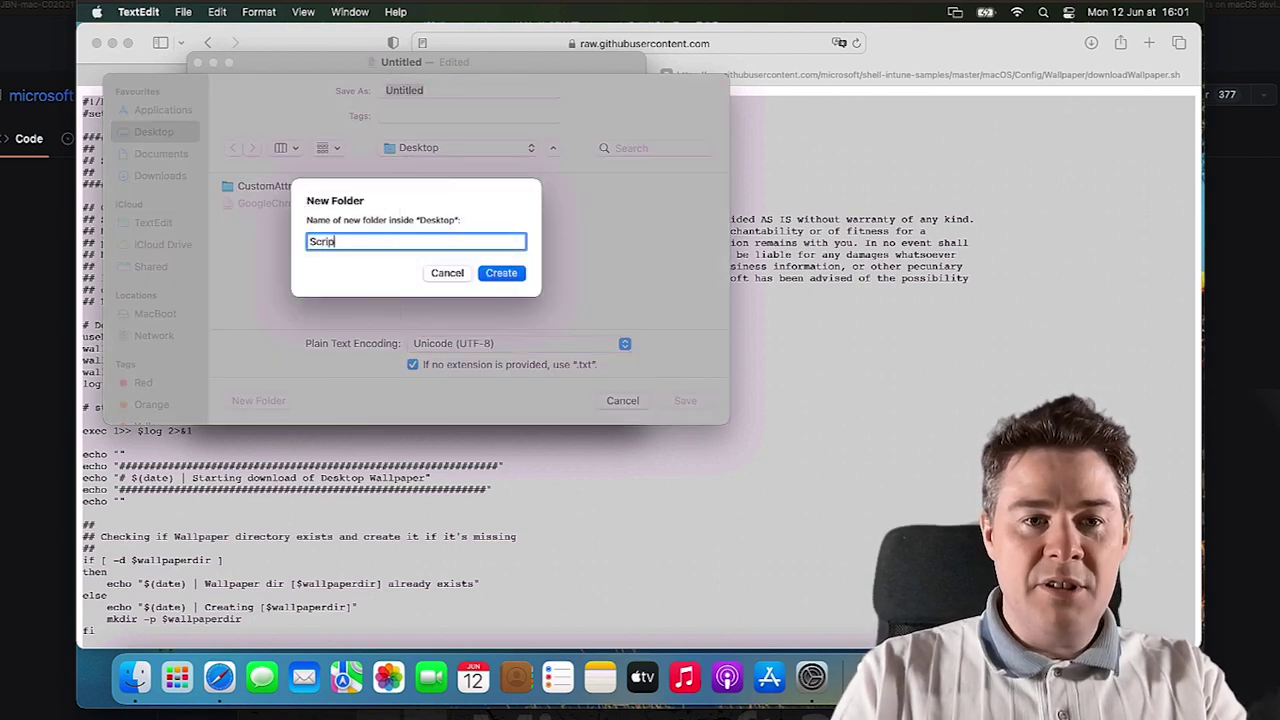
pyautogui.write('ts')
pyautogui.press('Return')
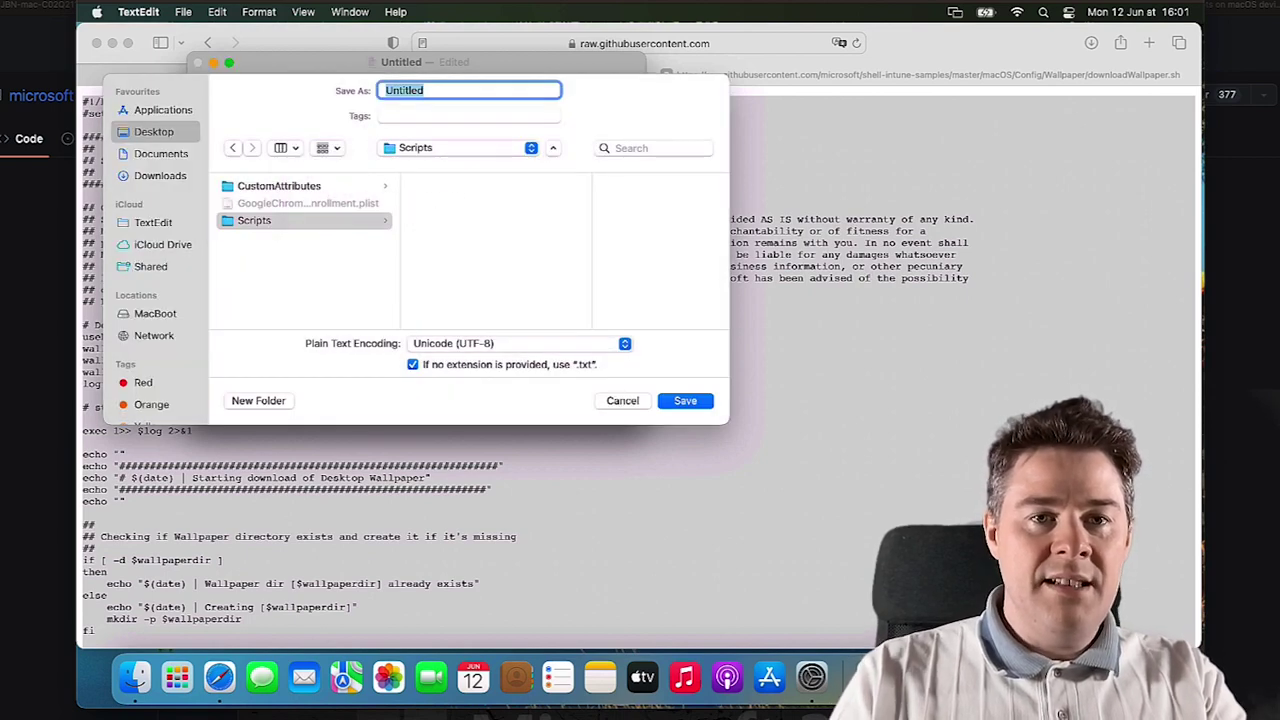
pyautogui.press('Return')
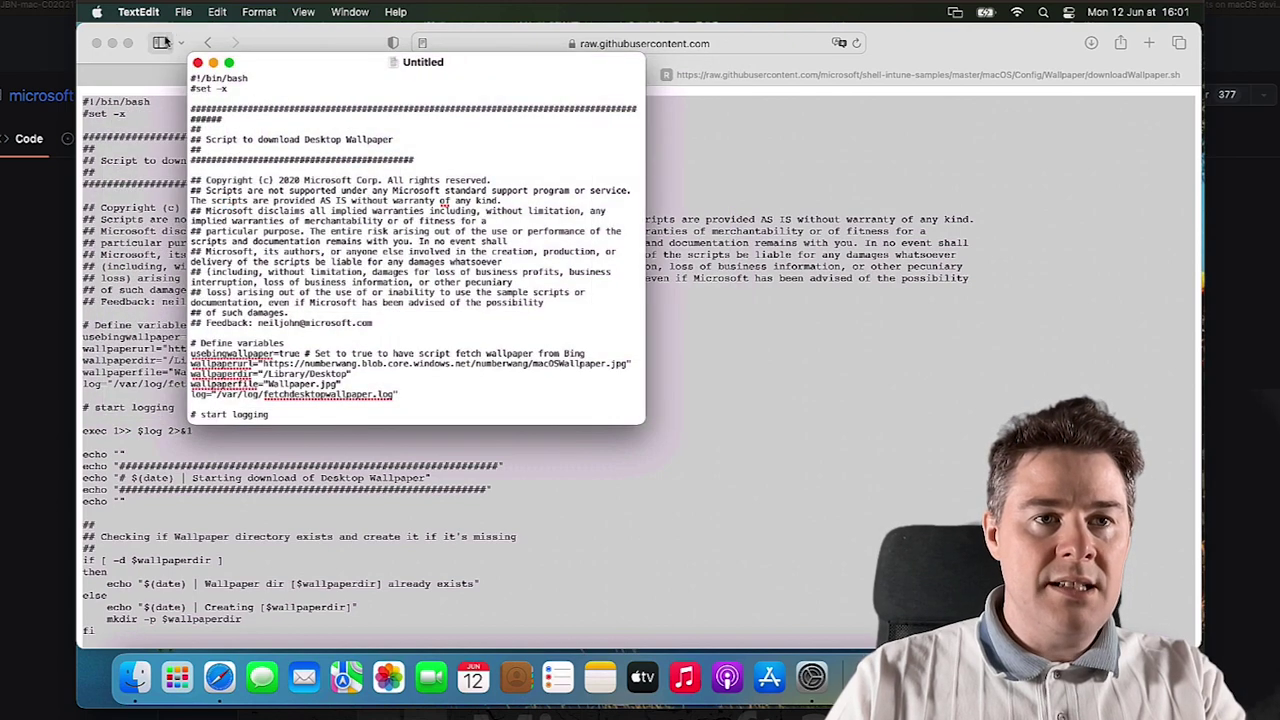
pyautogui.click(183, 14)
pyautogui.click(189, 114)
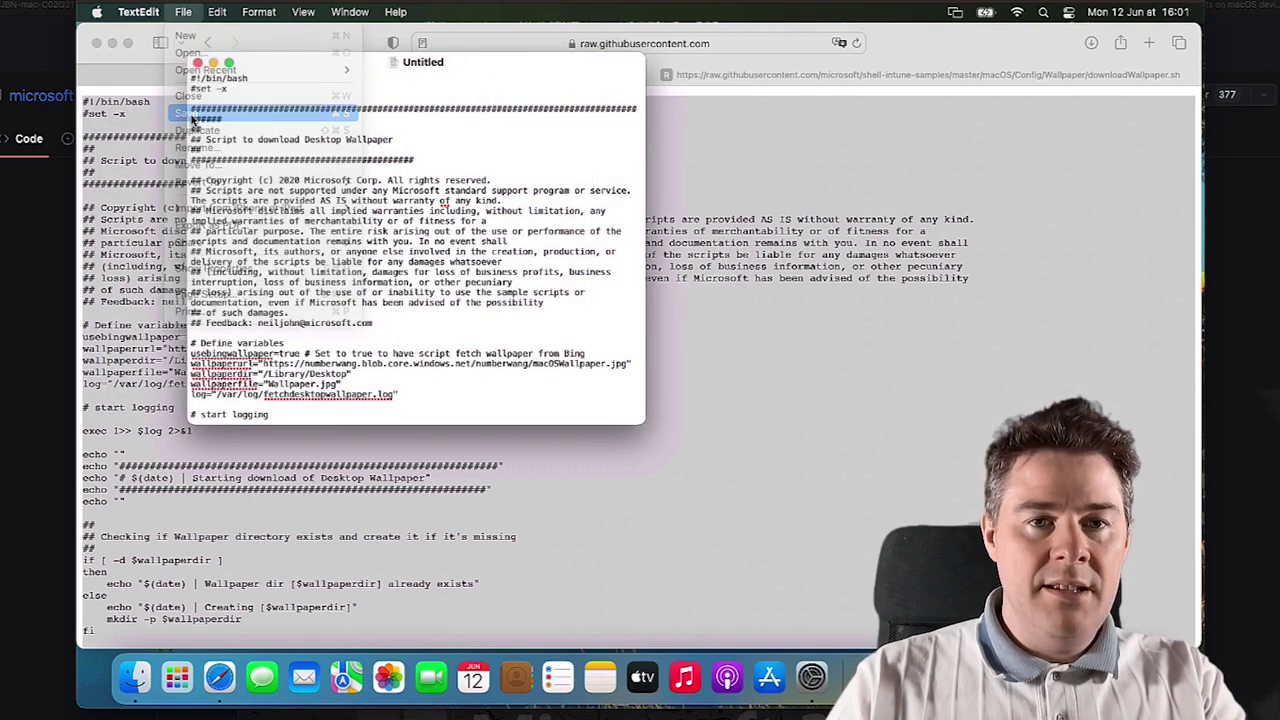
# - Duplicate the document and save it as DownloadBingWallpaper.sh without a .txt extension, then close it
pyautogui.click(183, 14)
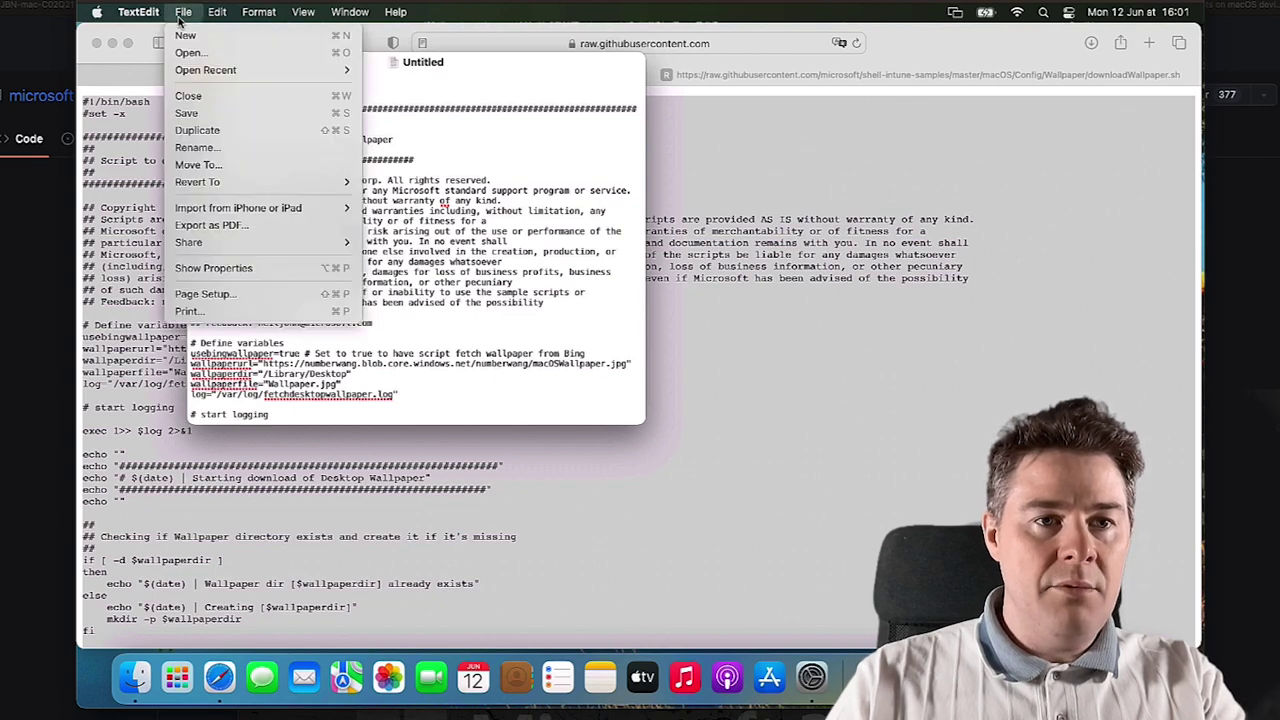
pyautogui.click(199, 131)
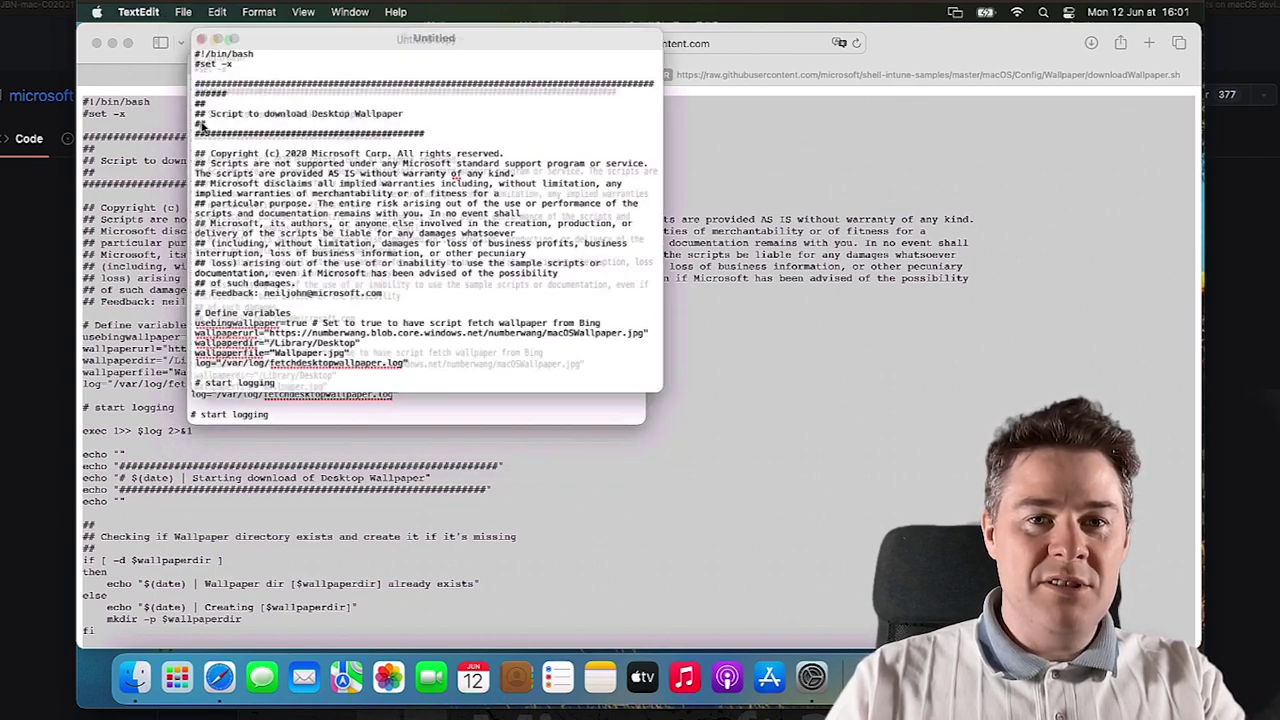
pyautogui.click(184, 14)
pyautogui.click(193, 113)
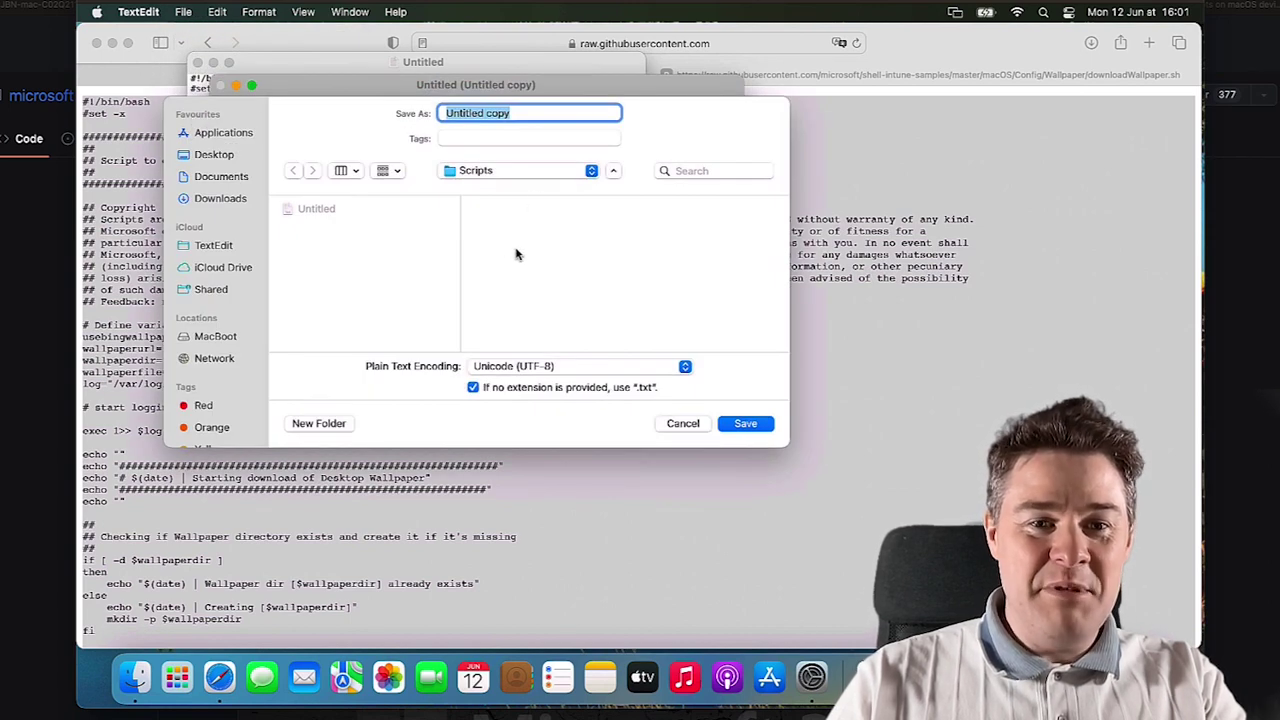
pyautogui.click(473, 388)
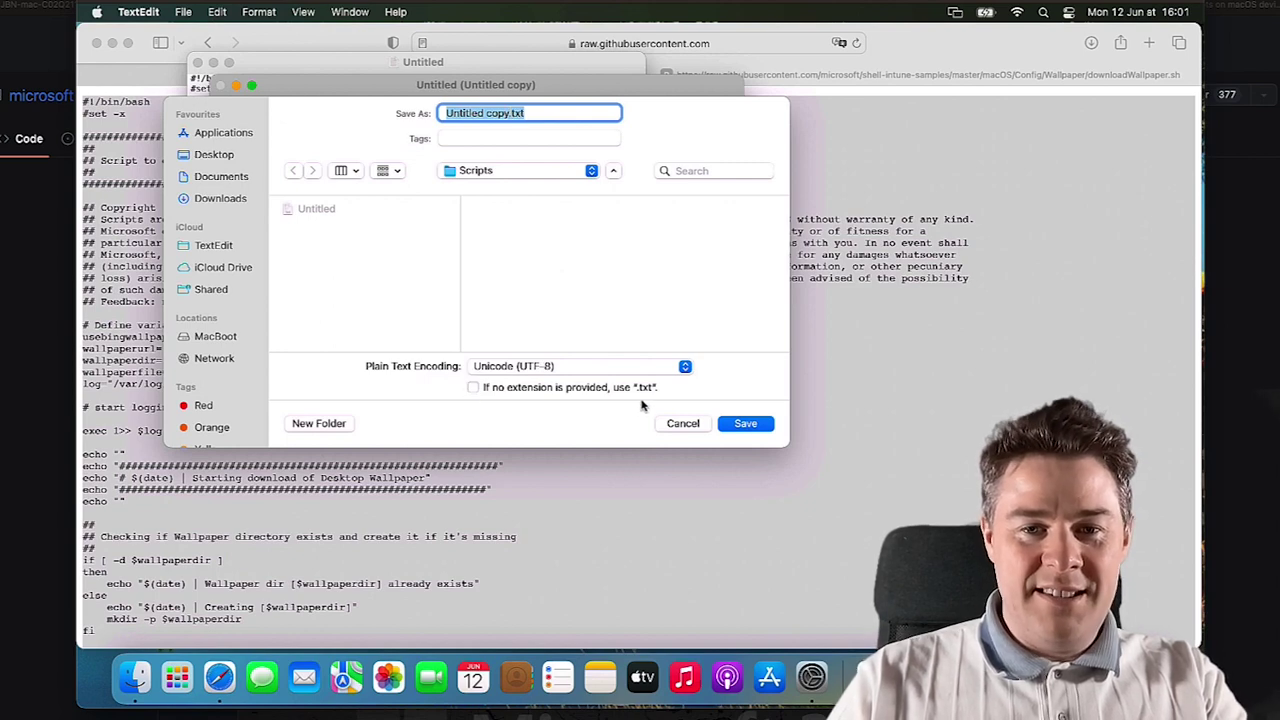
pyautogui.moveTo(539, 113); pyautogui.dragTo(339, 106)
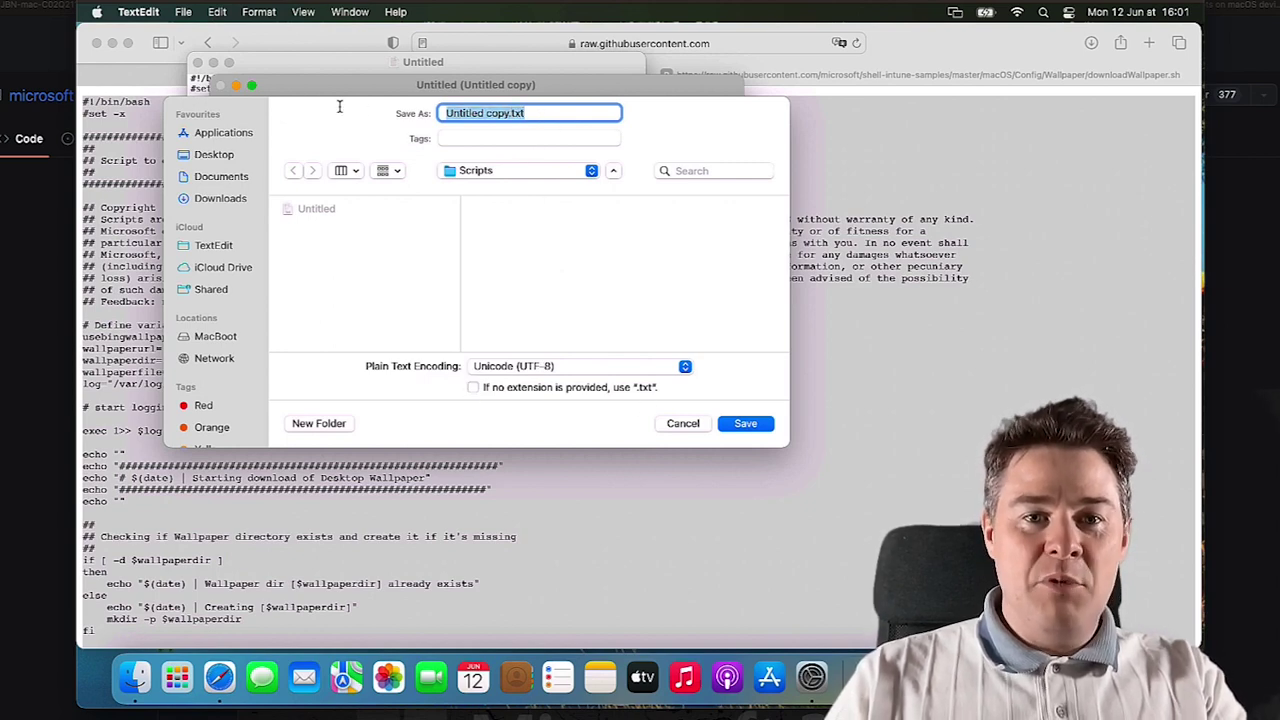
pyautogui.press('BackSpace')
pyautogui.write('.sh')
pyautogui.press('Left')
pyautogui.press('Left')
pyautogui.press('Left')
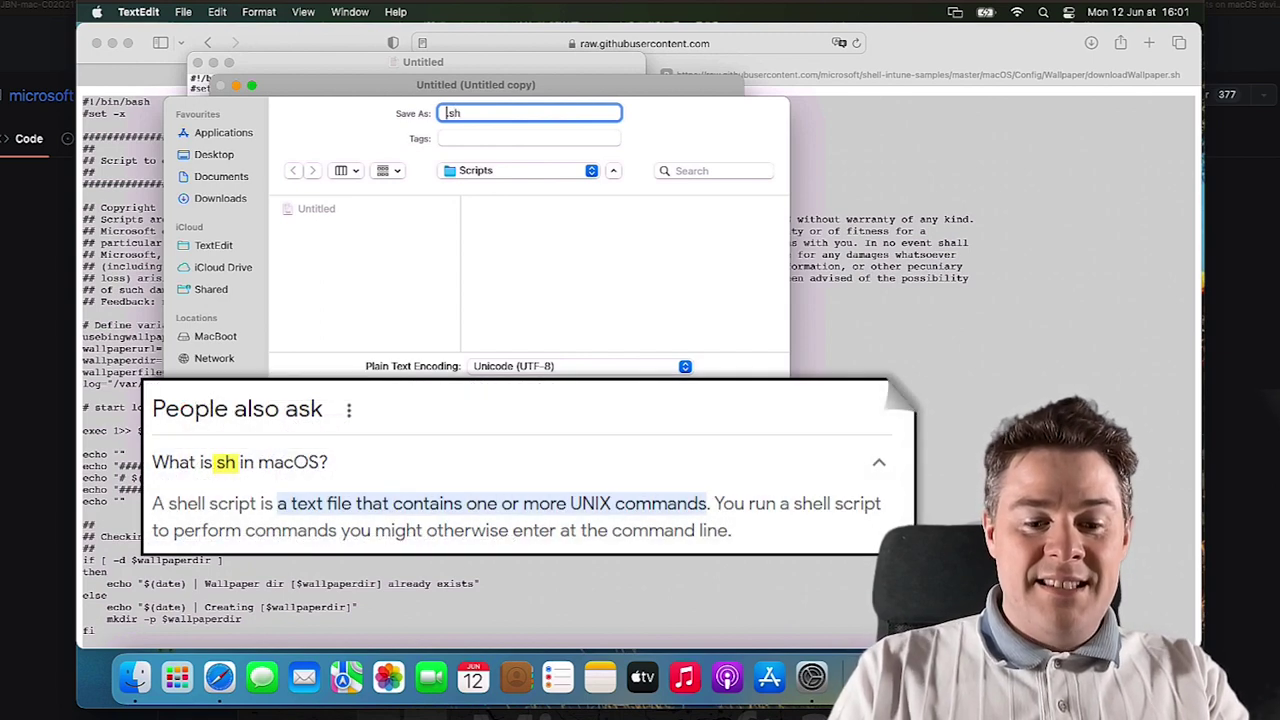
pyautogui.write('Downloa')
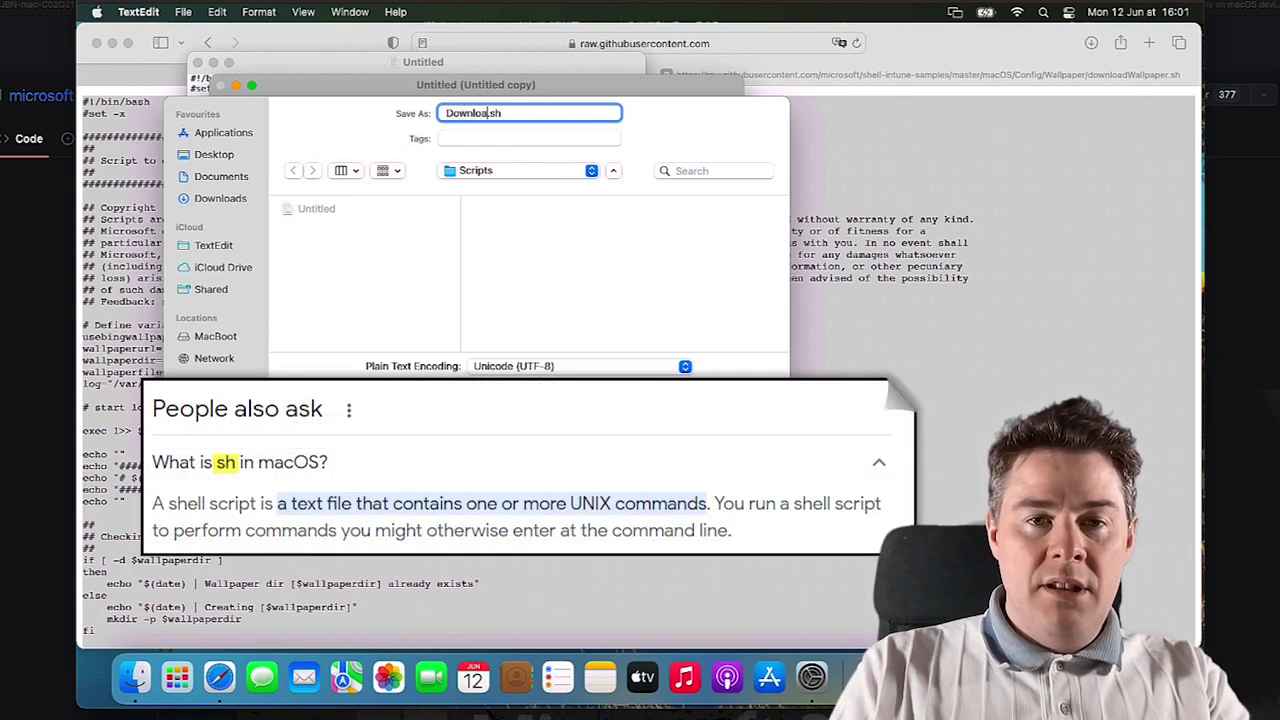
pyautogui.write('dBing')
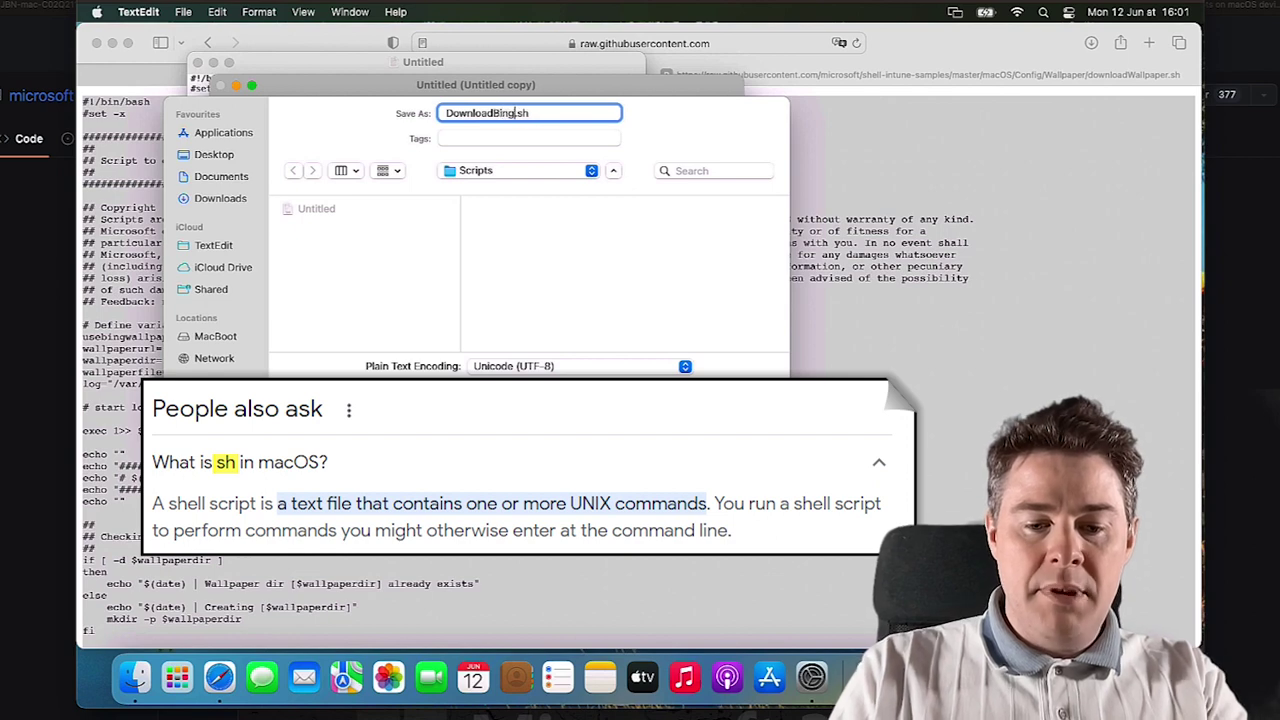
pyautogui.write('Wallpaper')
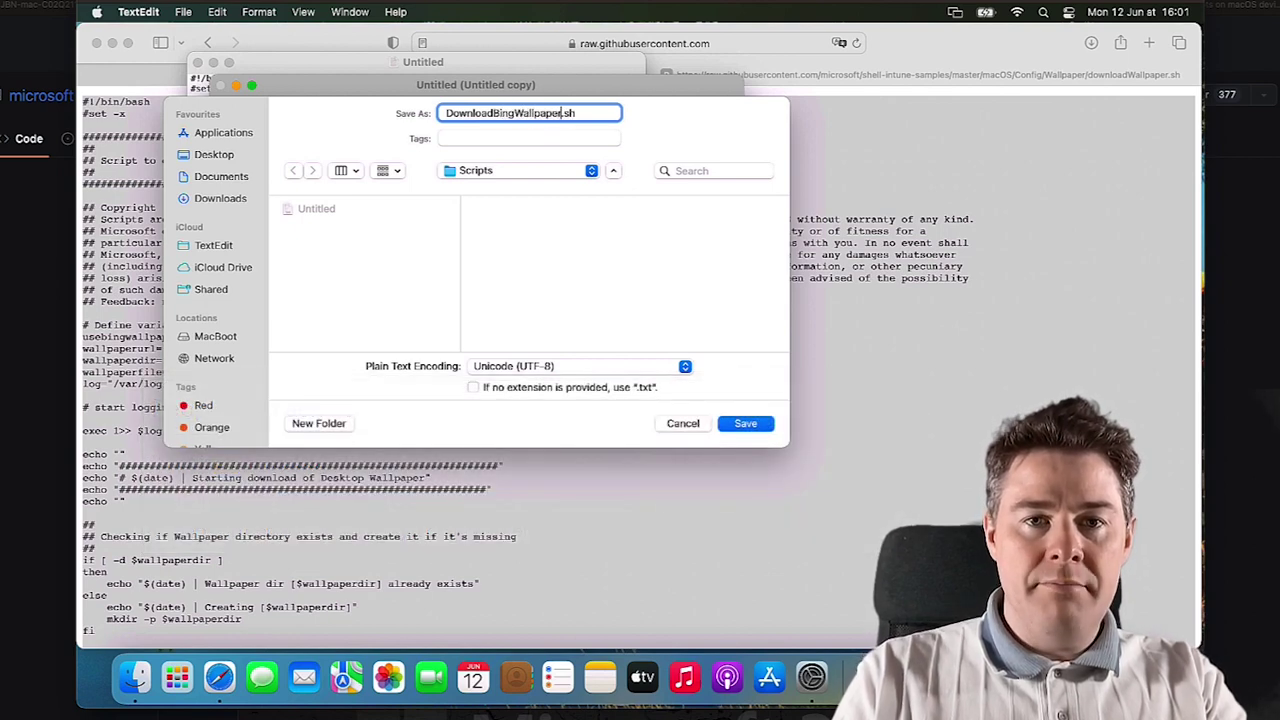
pyautogui.click(746, 424)
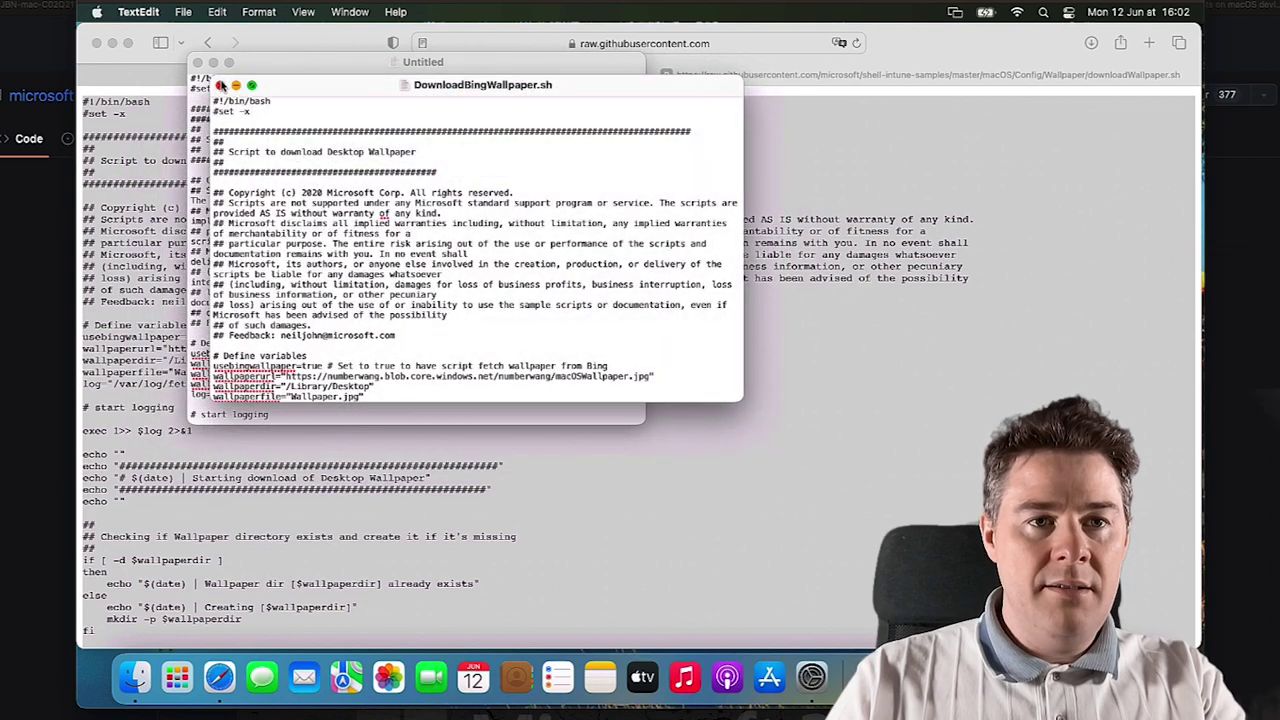
pyautogui.click(221, 85)
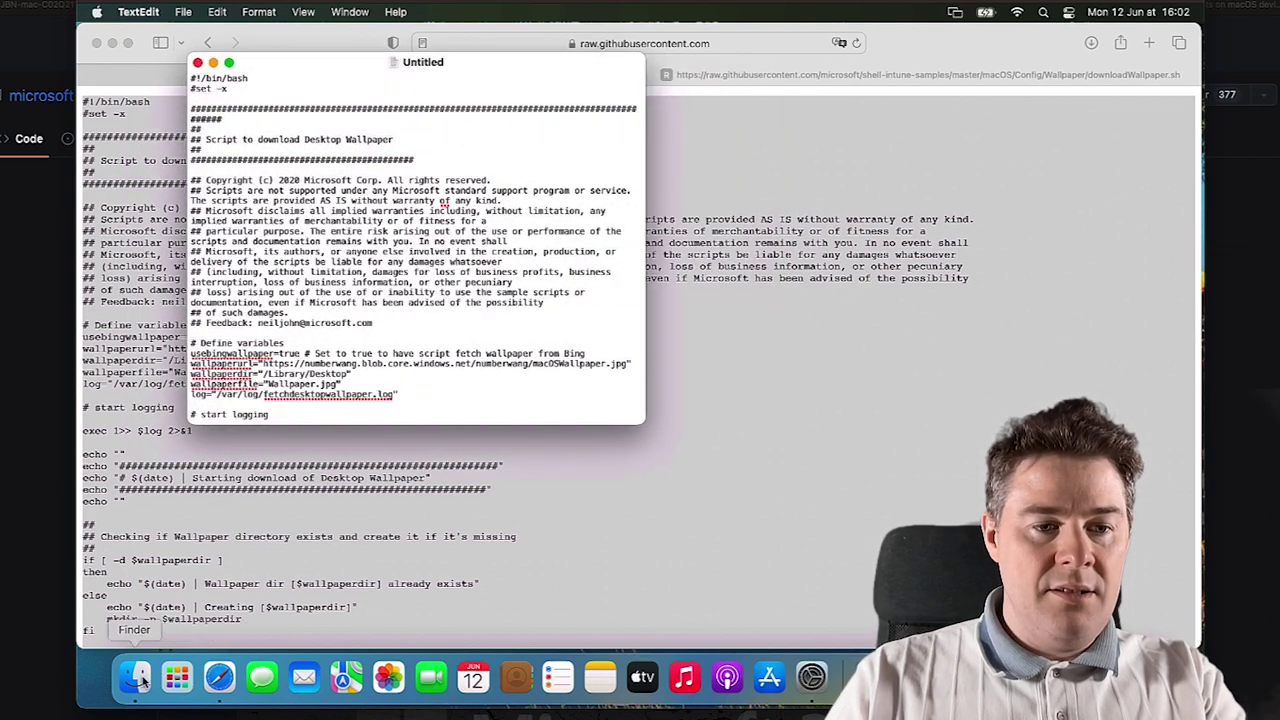
# - In Finder's Desktop/Scripts folder, move the stray Untitled file to the Bin
pyautogui.click(136, 680)
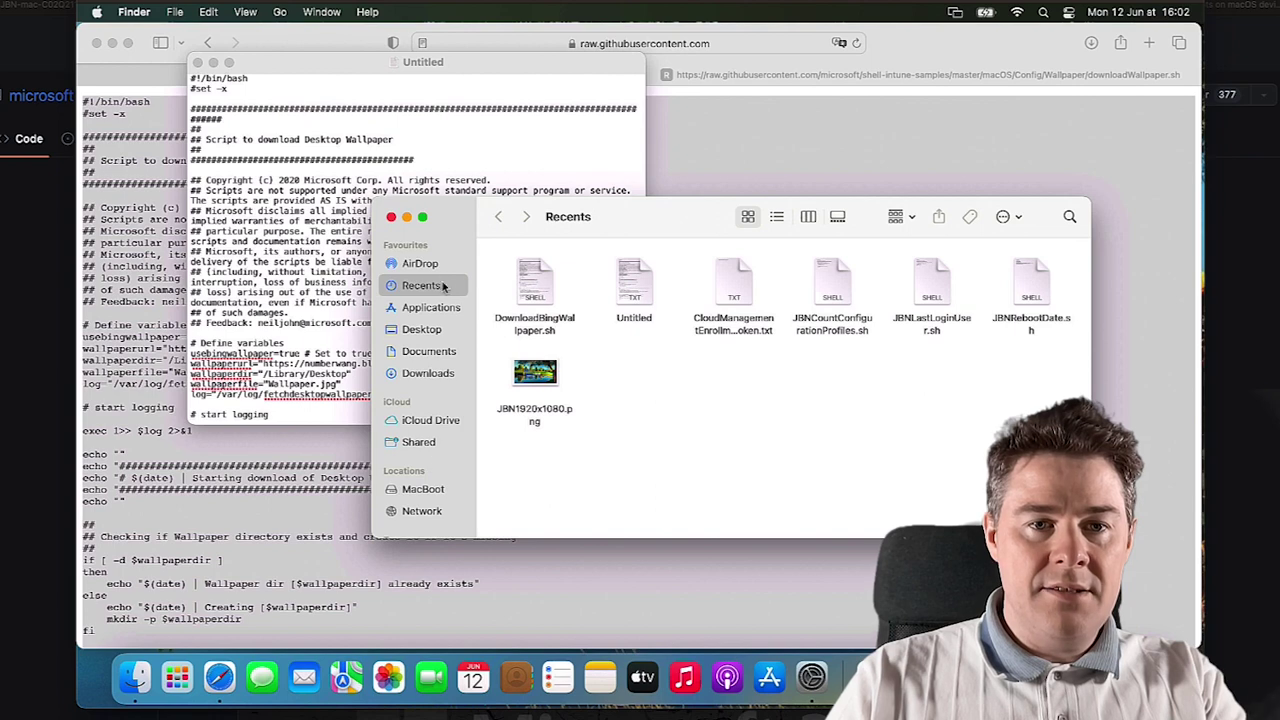
pyautogui.click(424, 329)
pyautogui.doubleClick(699, 278)
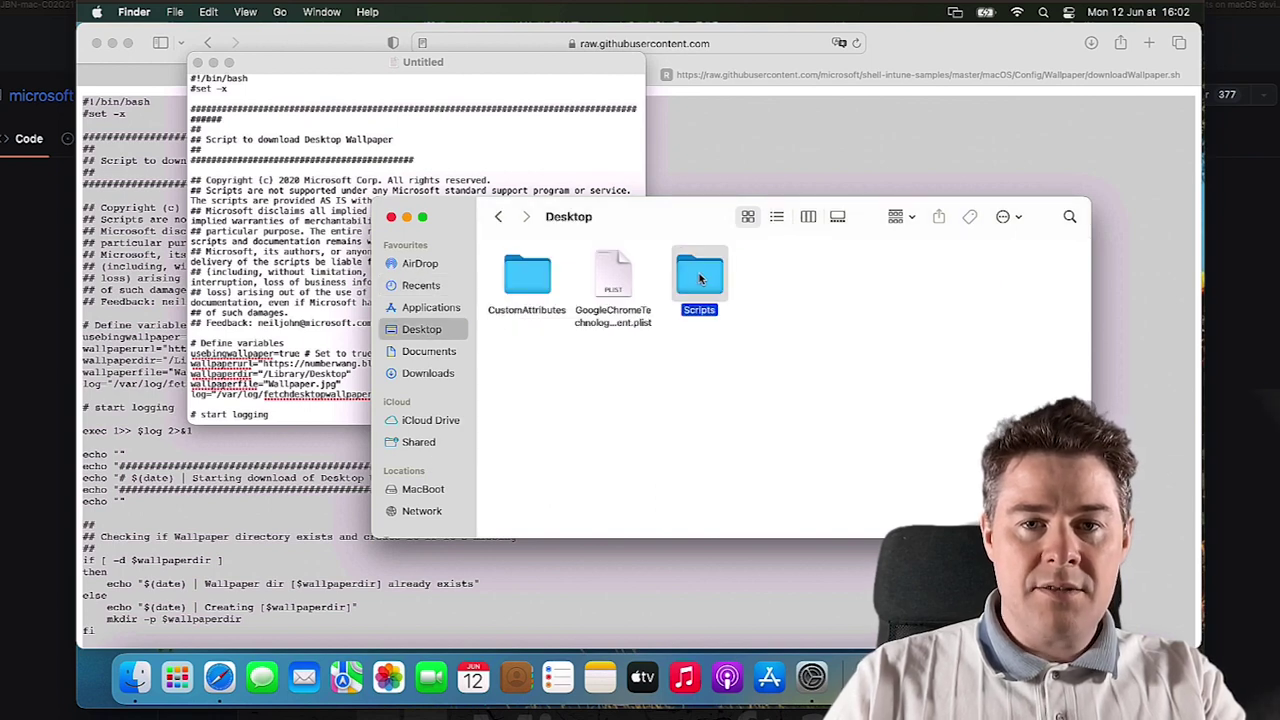
pyautogui.click(611, 287)
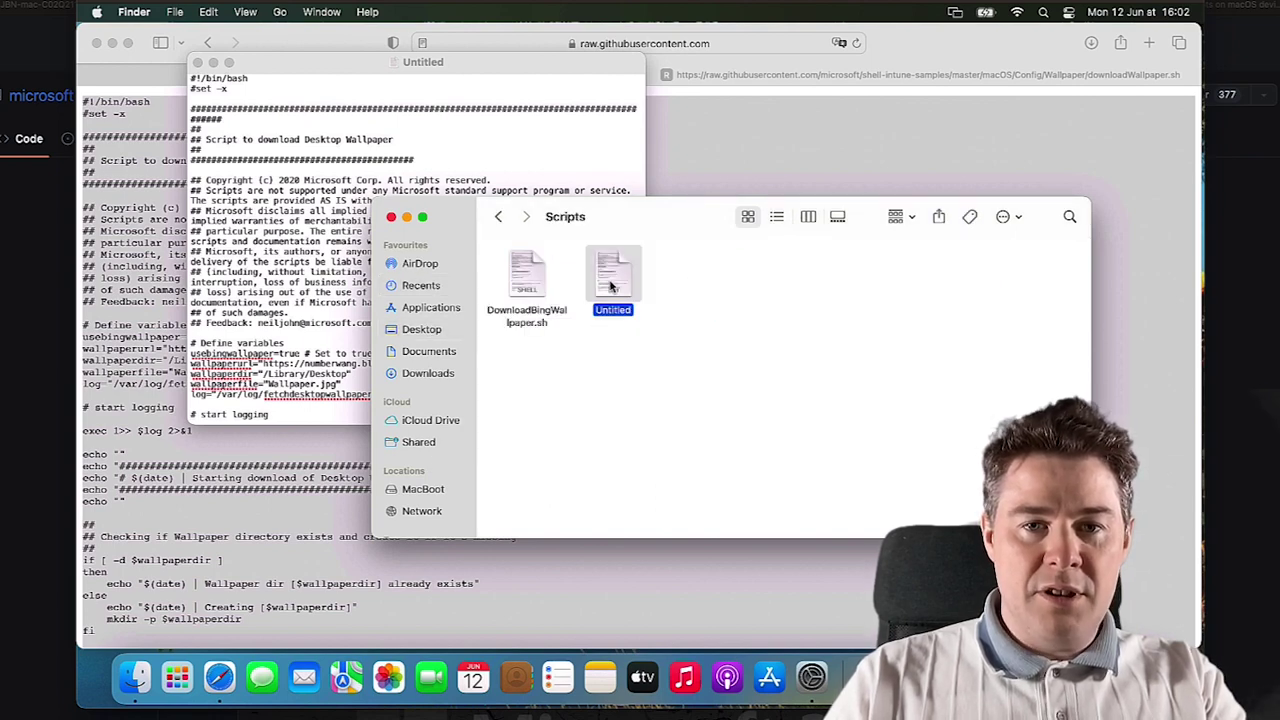
pyautogui.rightClick(611, 287)
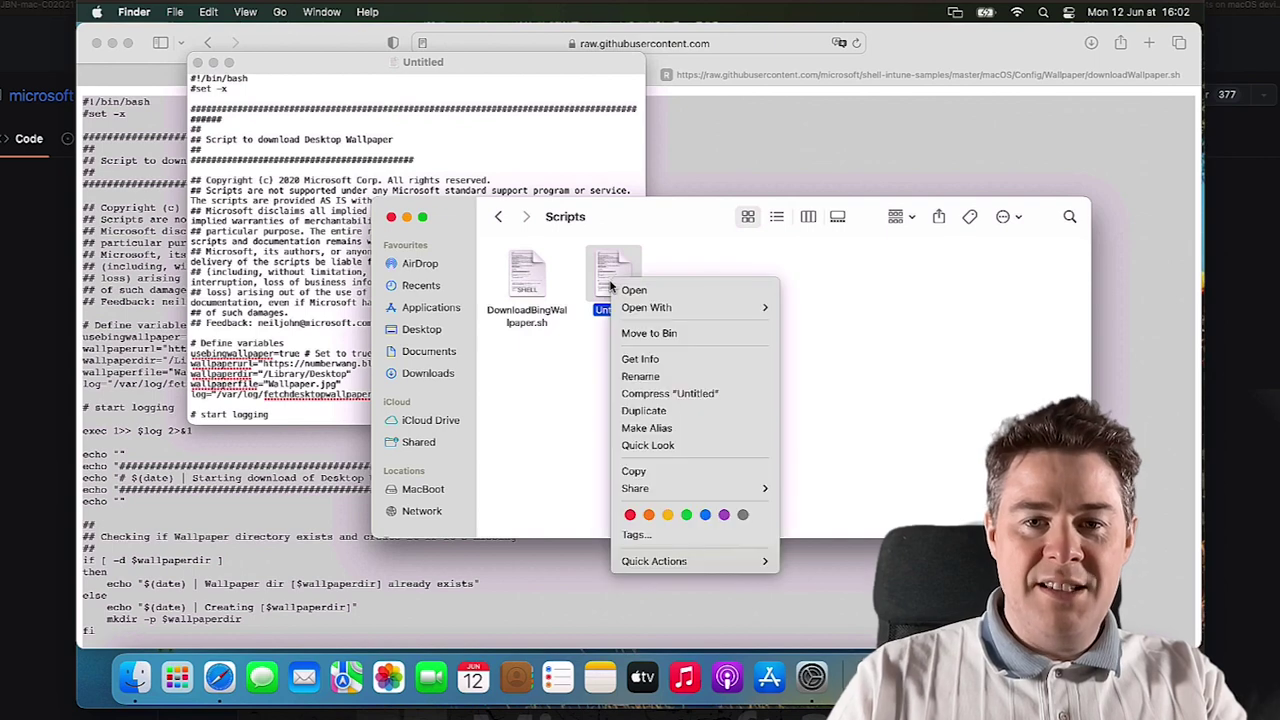
pyautogui.click(667, 340)
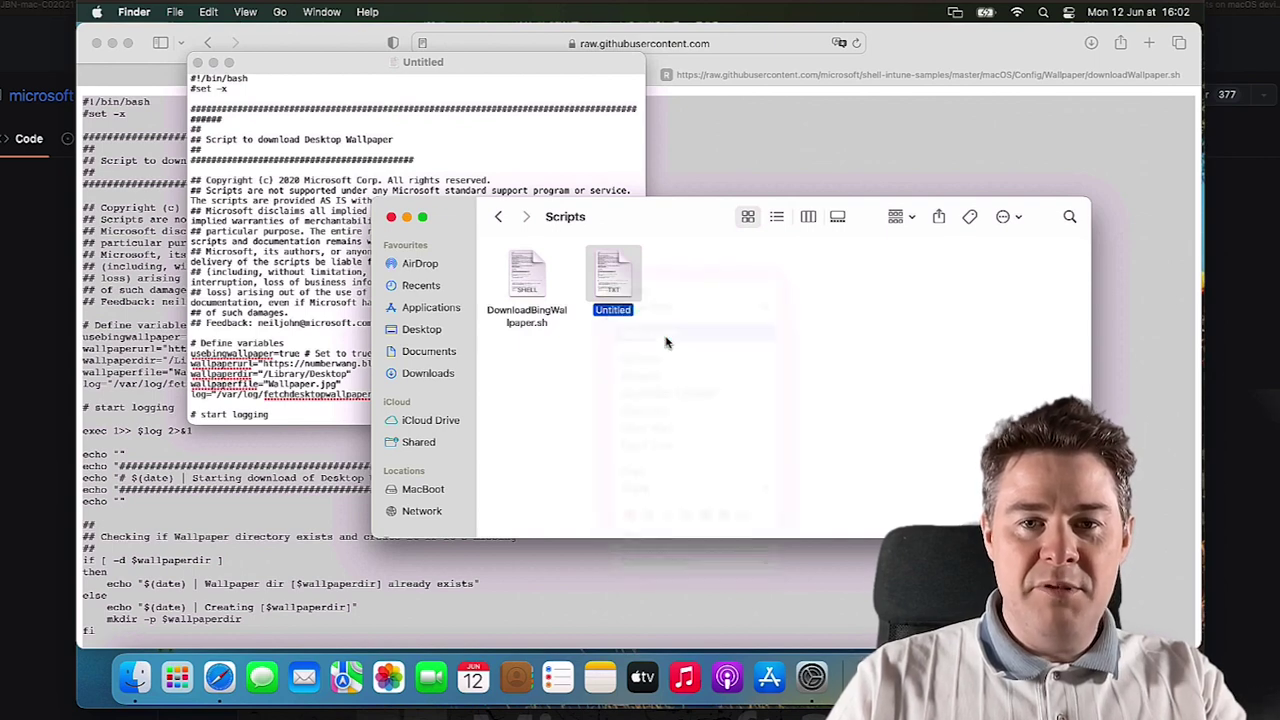
# - Quick Look DownloadBingWallpaper.sh to check its script contents
pyautogui.click(539, 291)
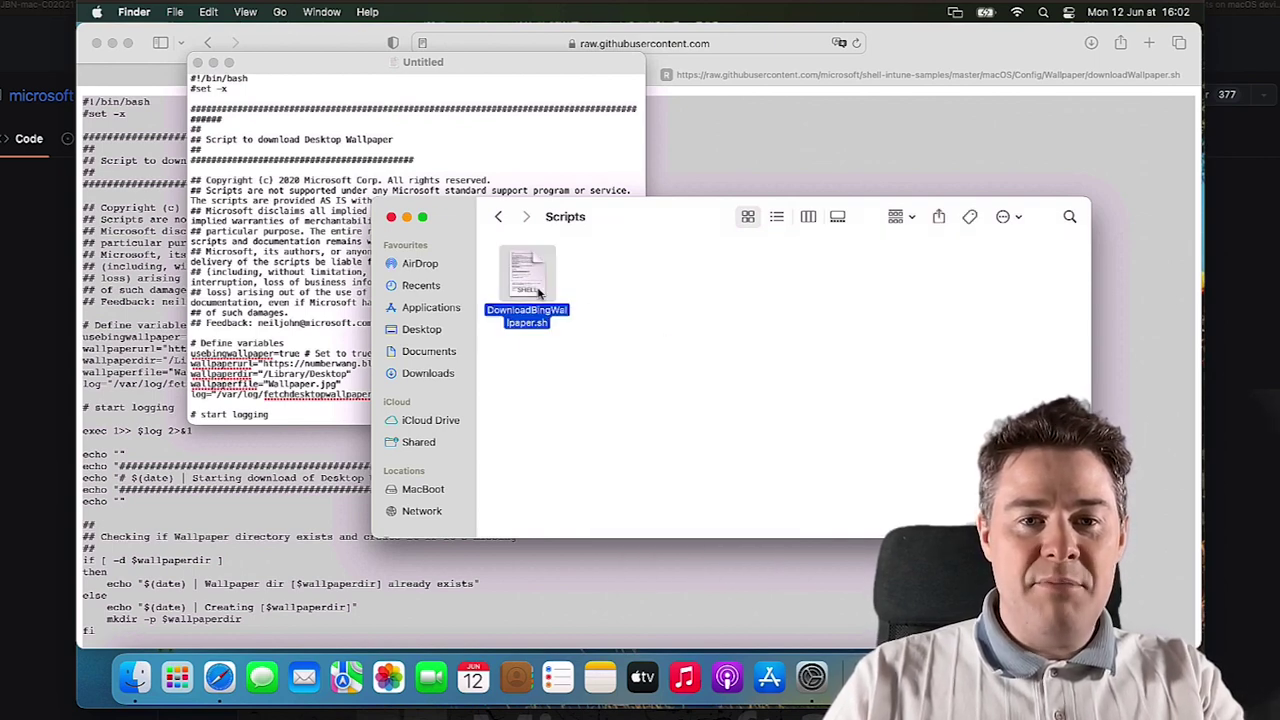
pyautogui.press('space')
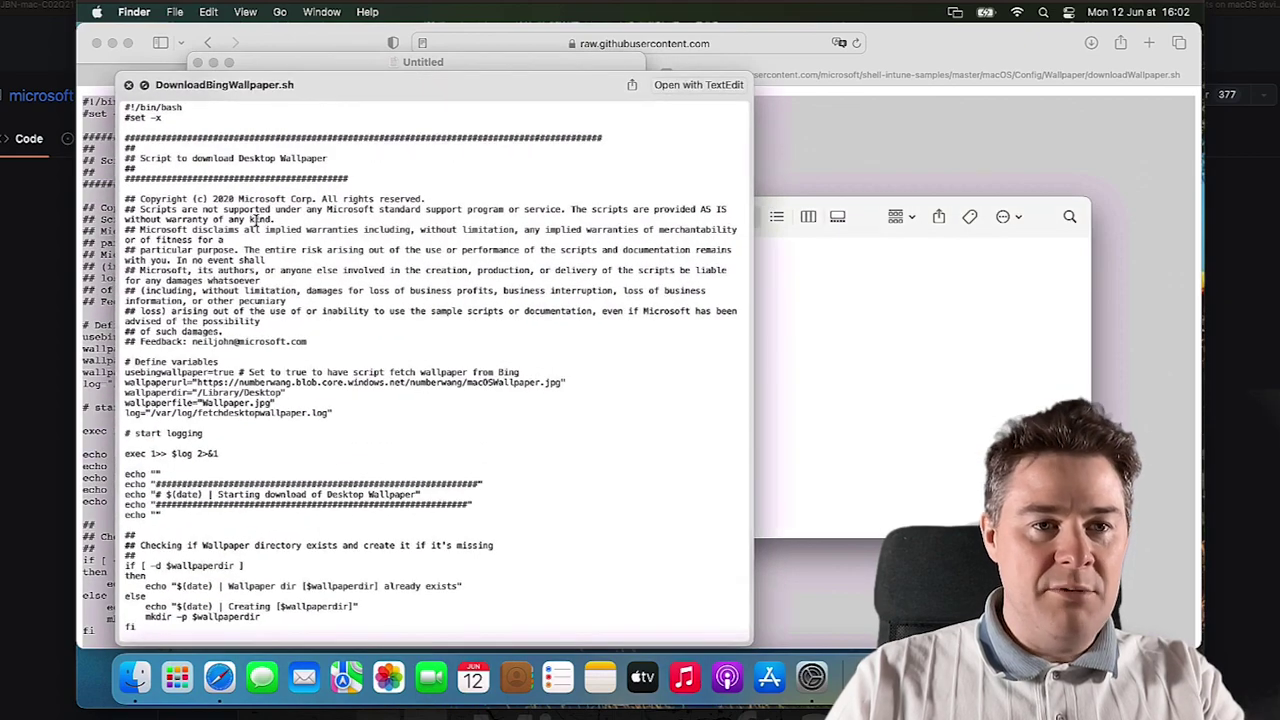
pyautogui.scroll(-8, 285, 363)
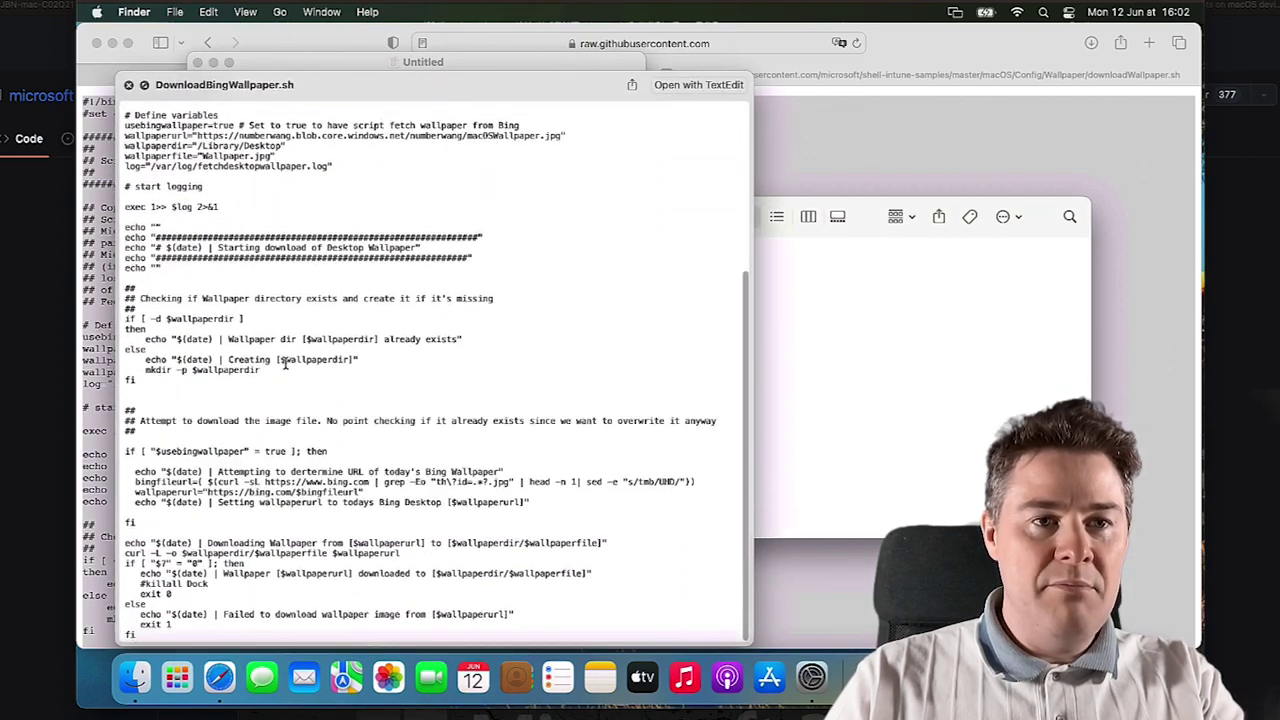
pyautogui.click(128, 85)
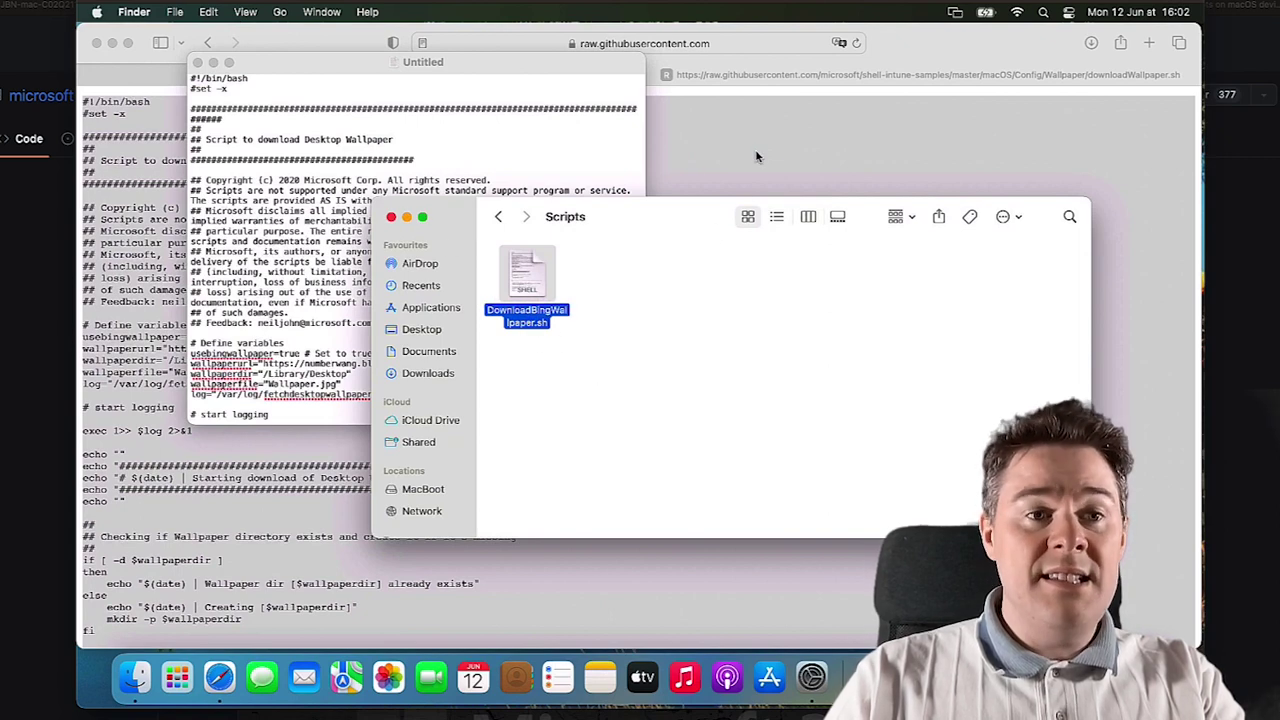
# - Go back from the raw script to the GitHub Wallpaper folder, then return to Intune's empty Shell scripts page
pyautogui.click(712, 165)
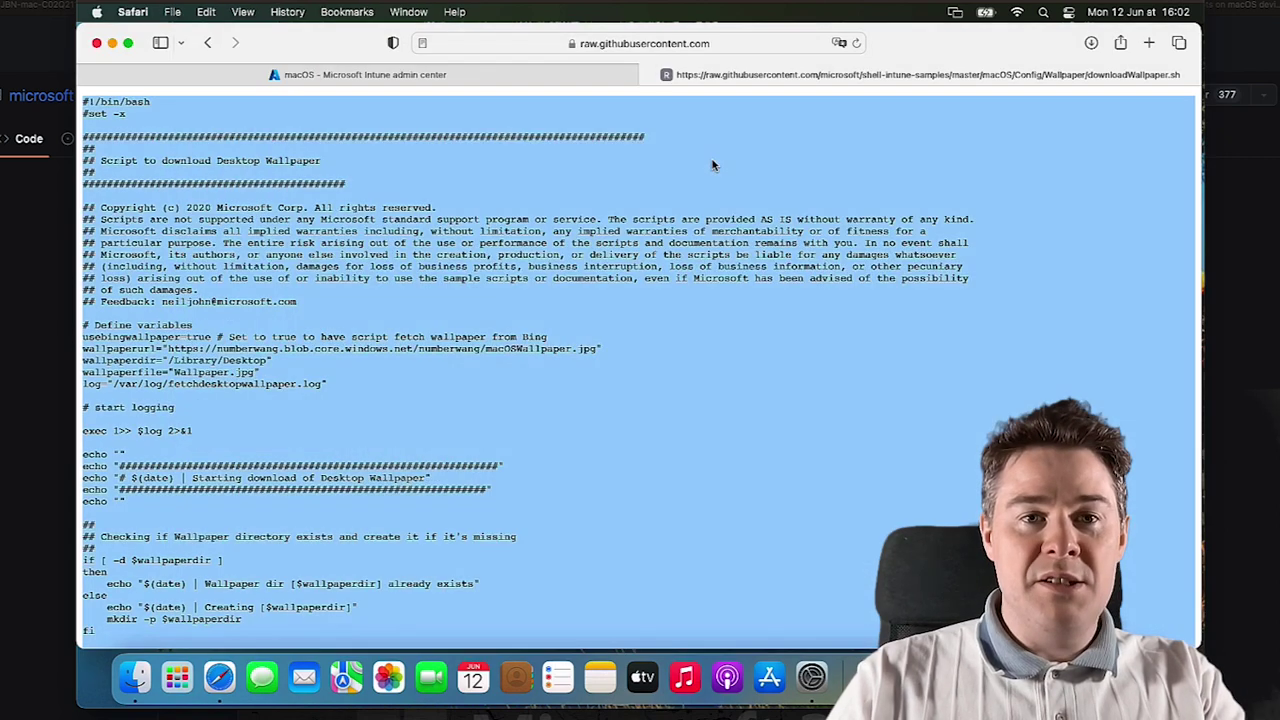
pyautogui.click(407, 78)
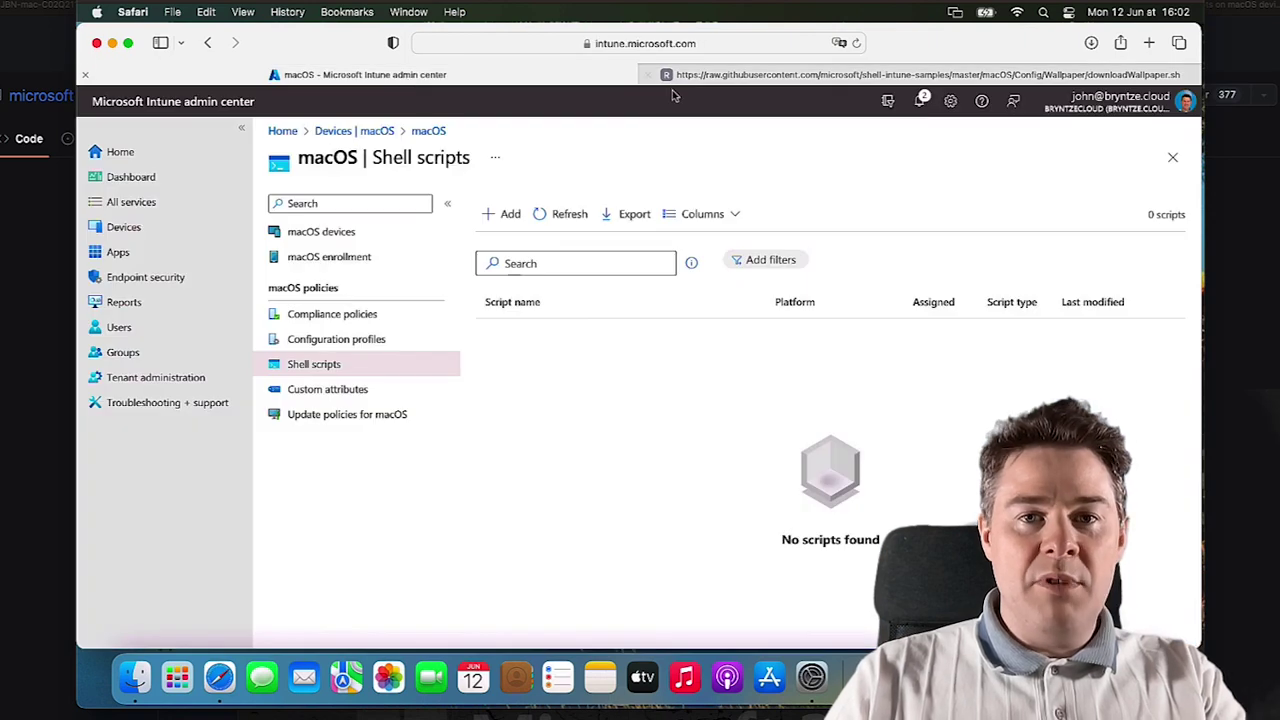
pyautogui.click(722, 77)
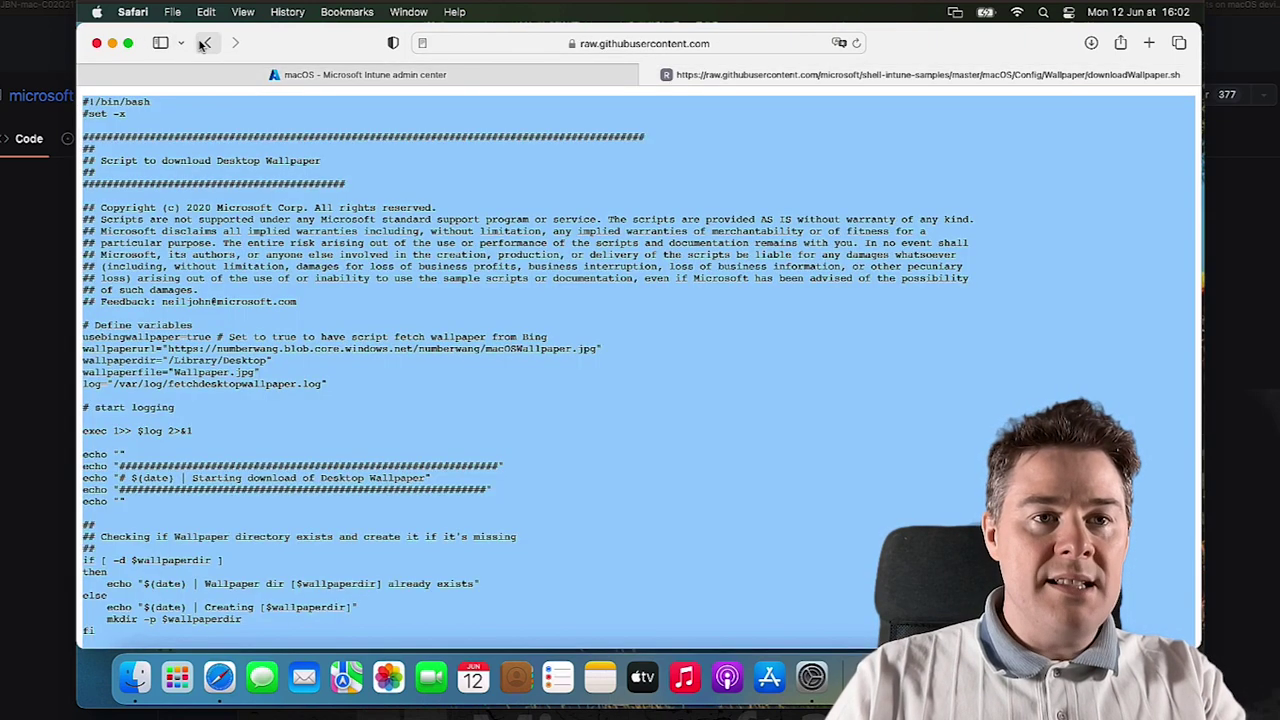
pyautogui.click(204, 43)
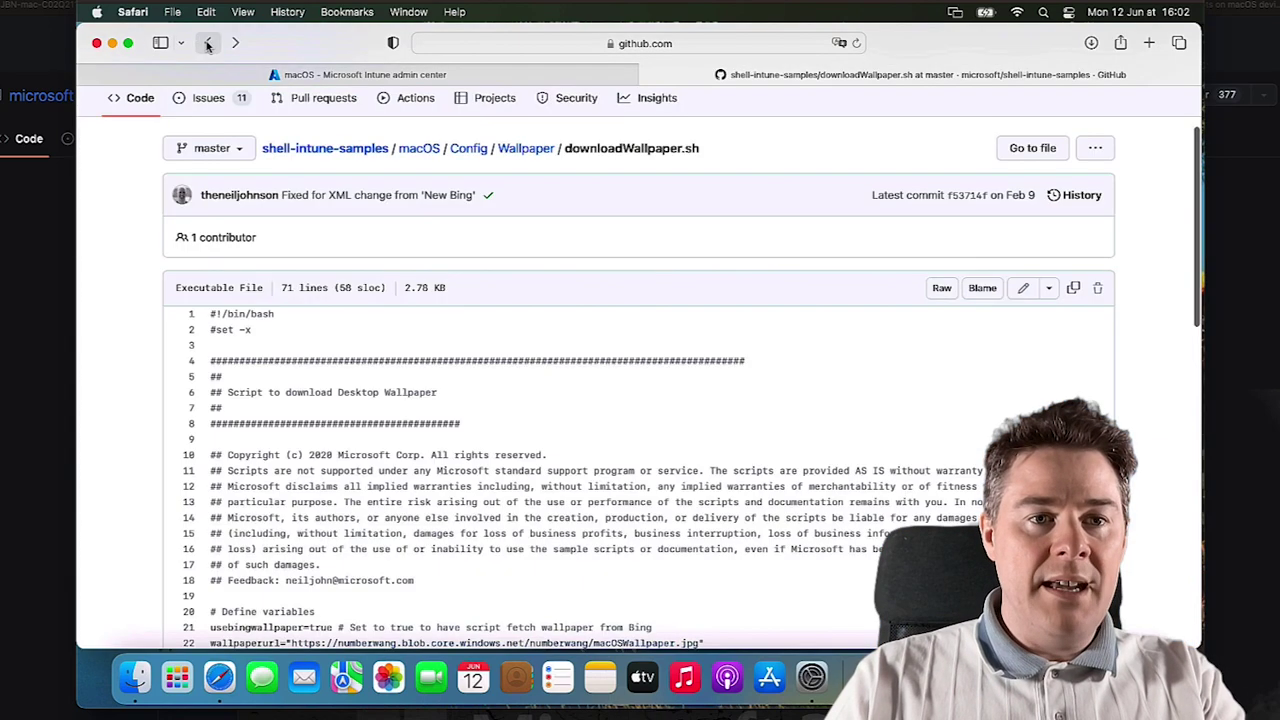
pyautogui.click(530, 149)
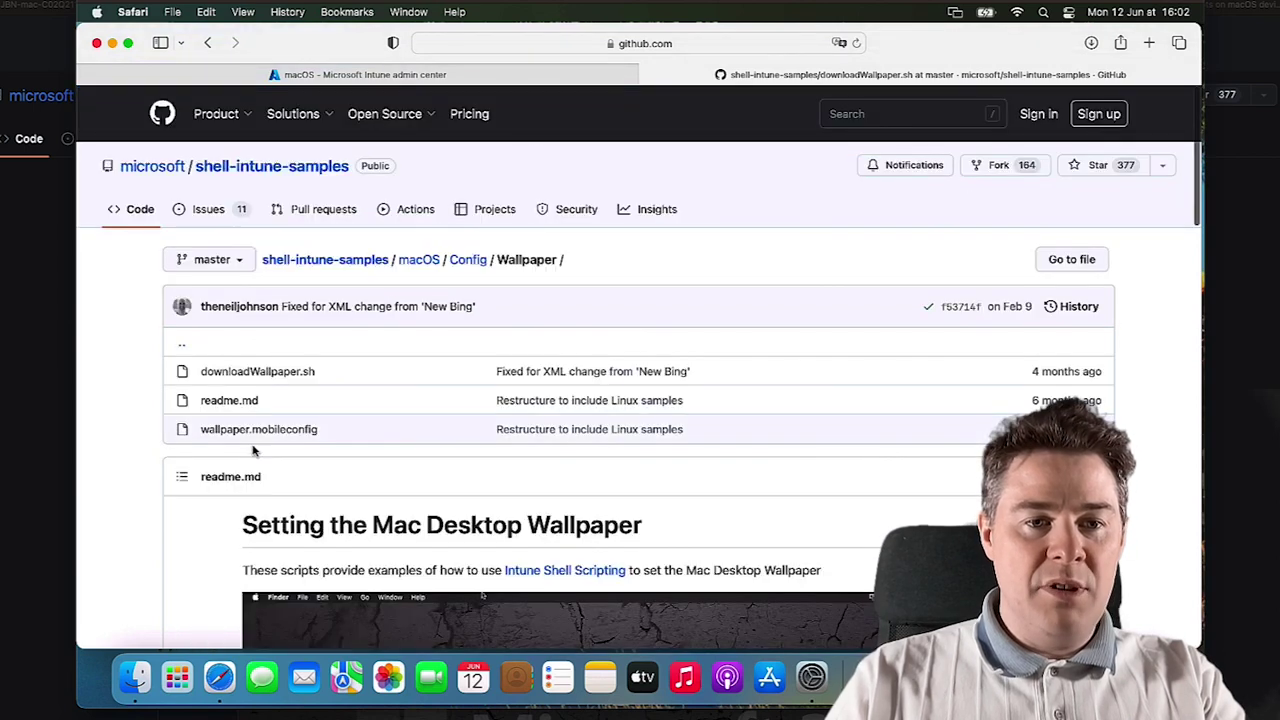
pyautogui.click(330, 76)
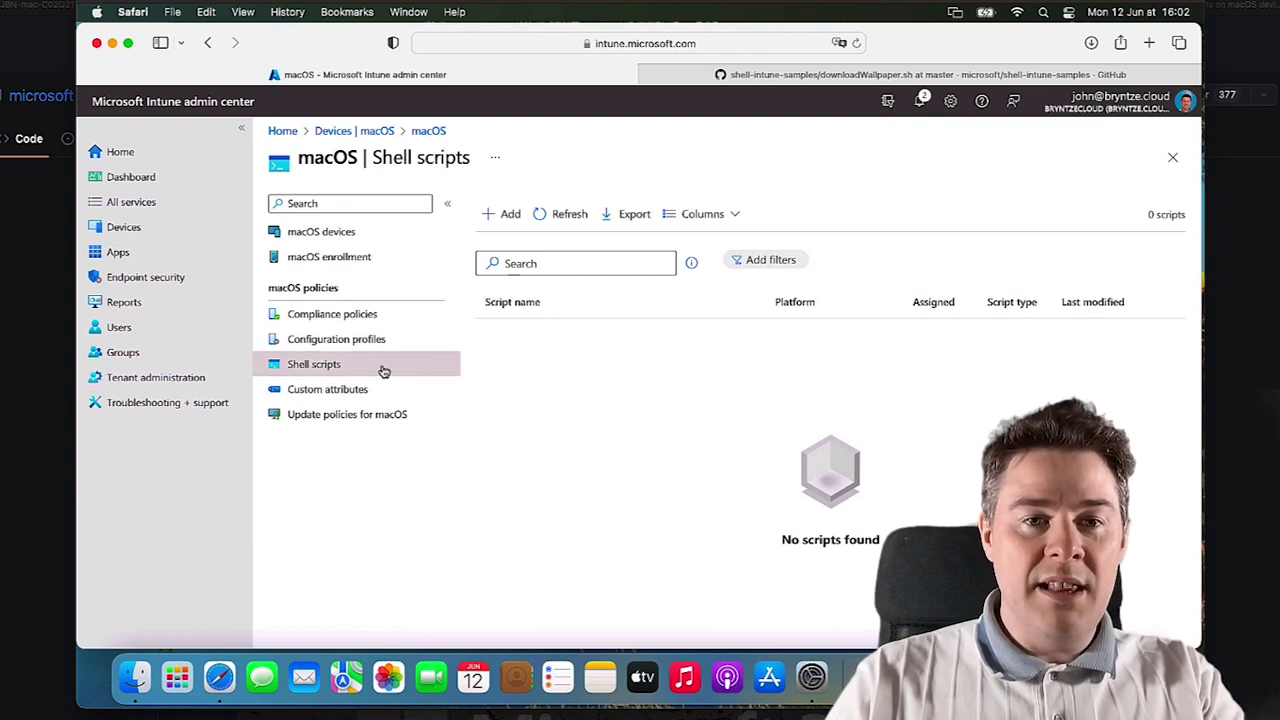
# - Add a macOS script named 'Download BING Wallpaper', described as downloading the Bing wallpaper to /Library/Desktop
pyautogui.click(502, 218)
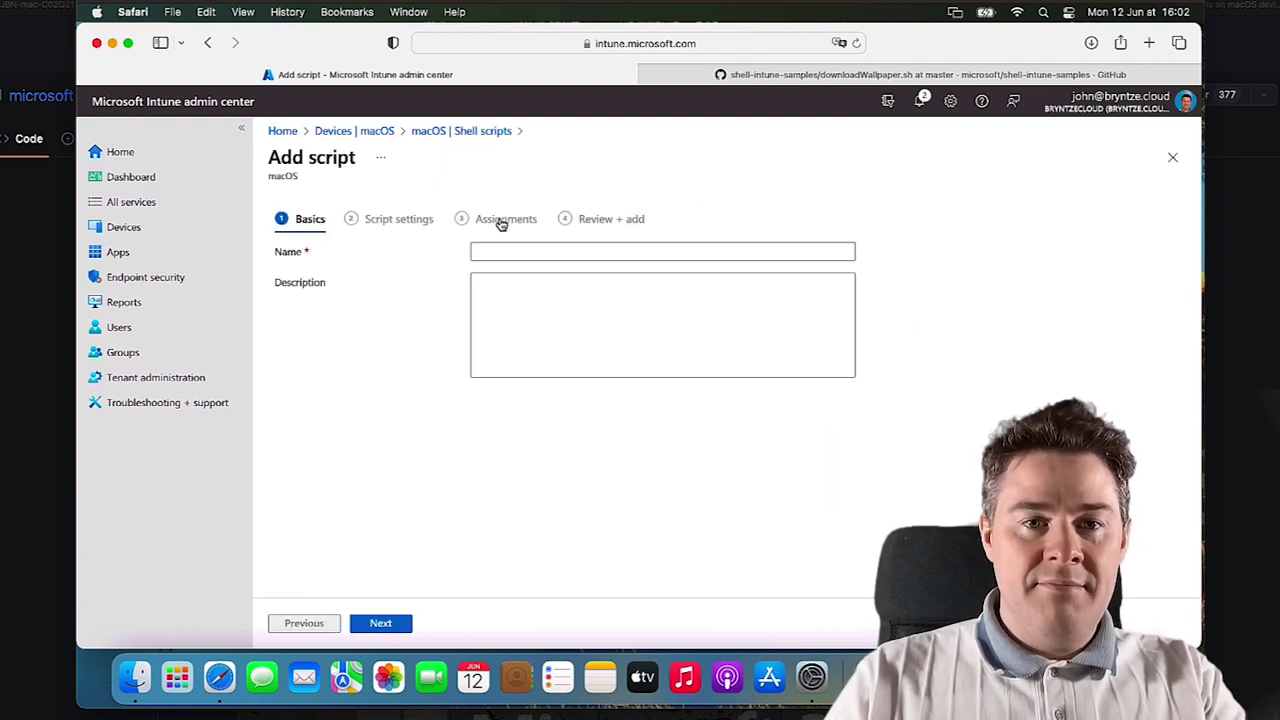
pyautogui.click(494, 250)
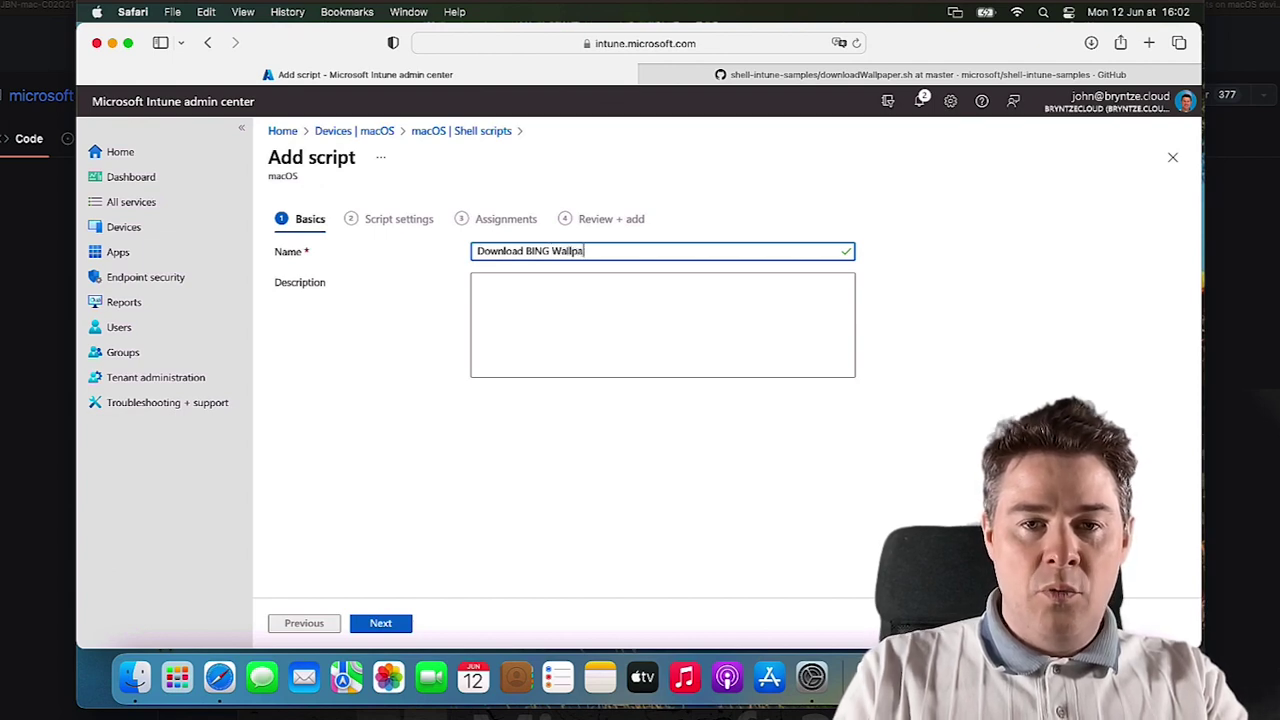
pyautogui.click(478, 283)
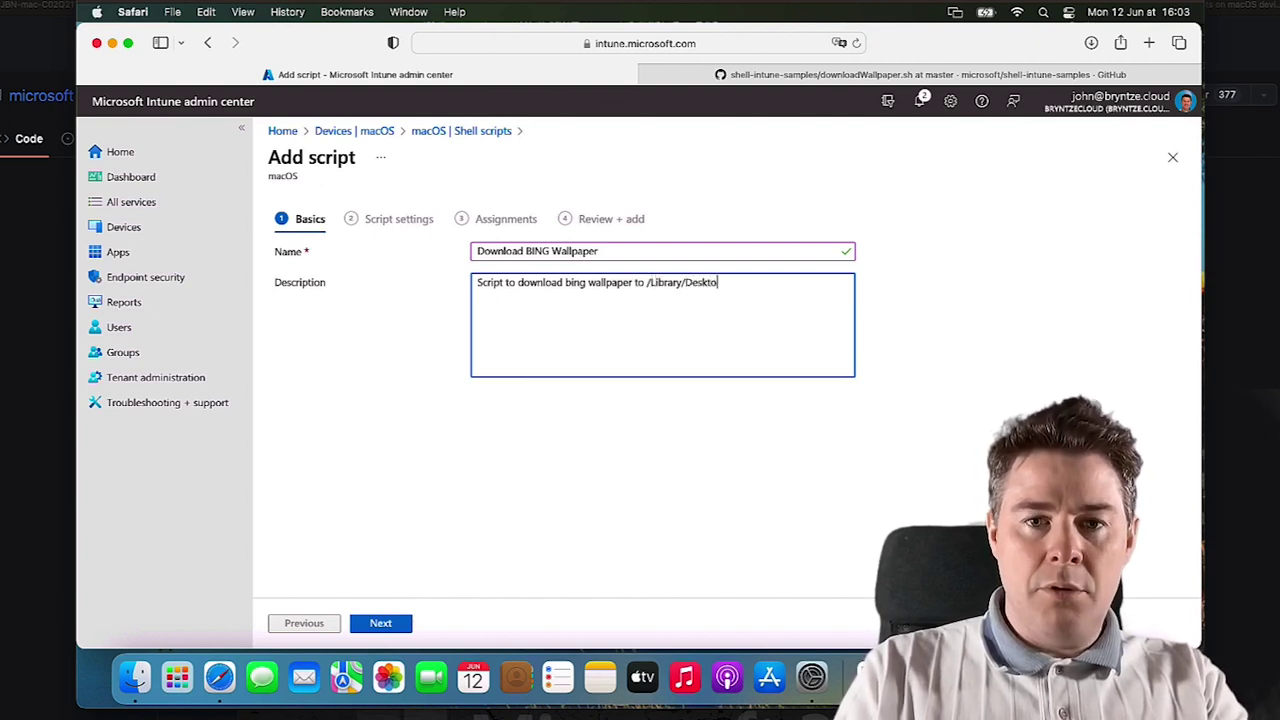
pyautogui.write('folder')
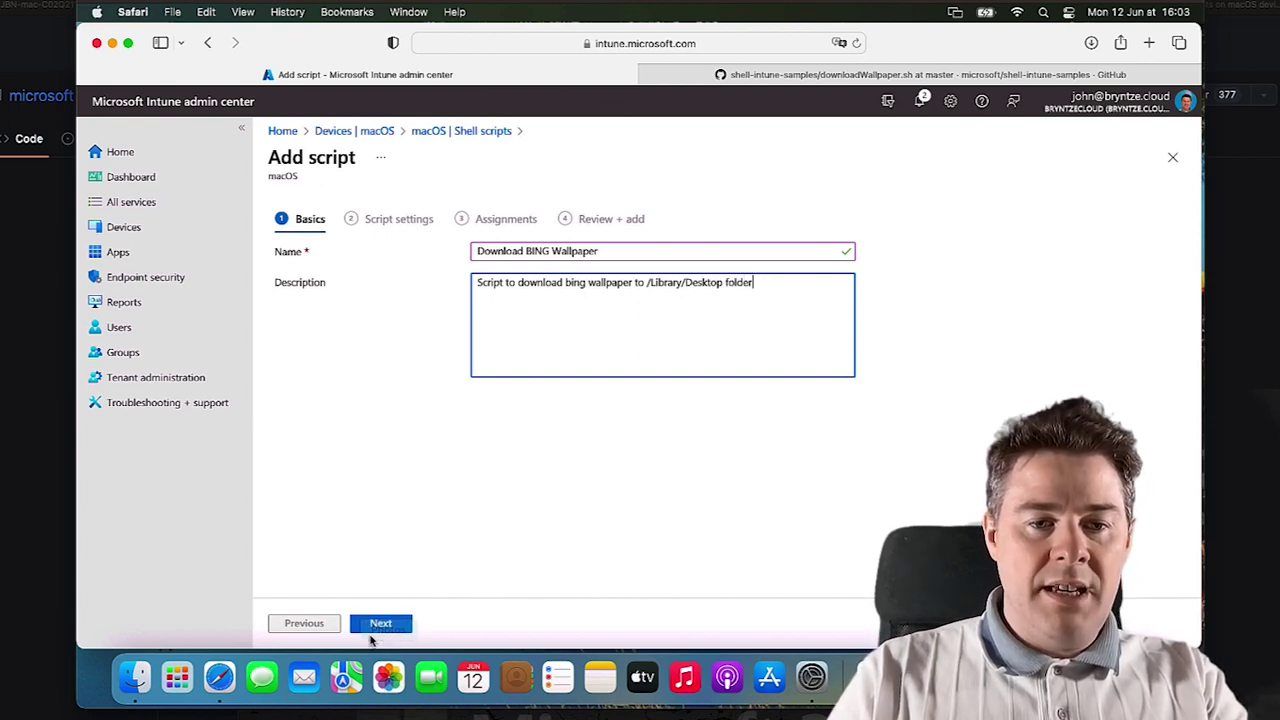
pyautogui.click(372, 628)
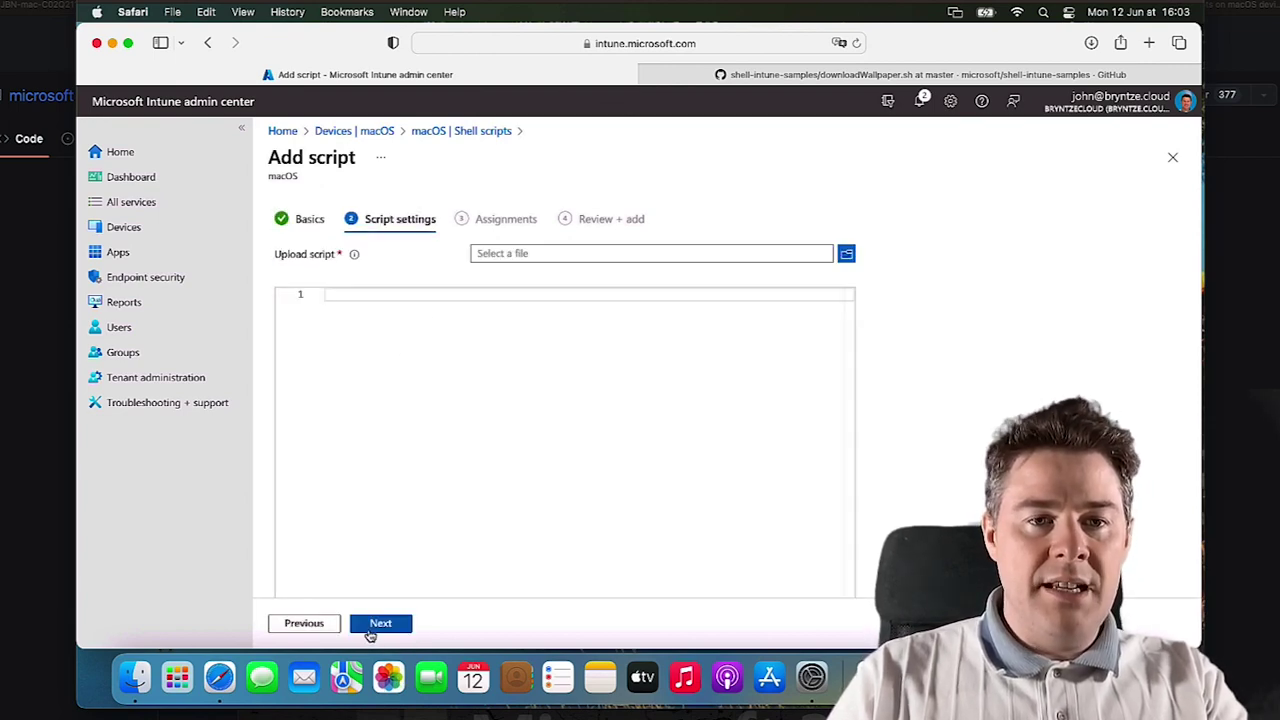
# - Upload DownloadBingWallpaper.sh from the Scripts folder as the script file
pyautogui.click(846, 255)
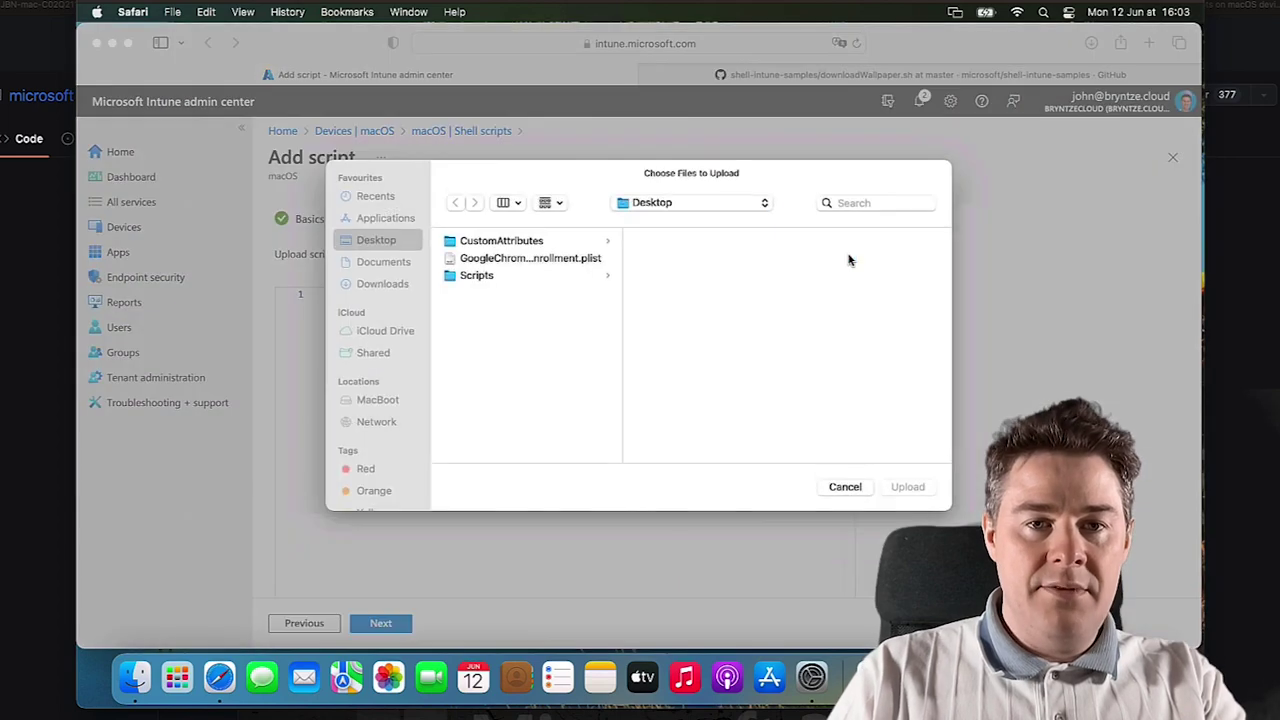
pyautogui.click(484, 277)
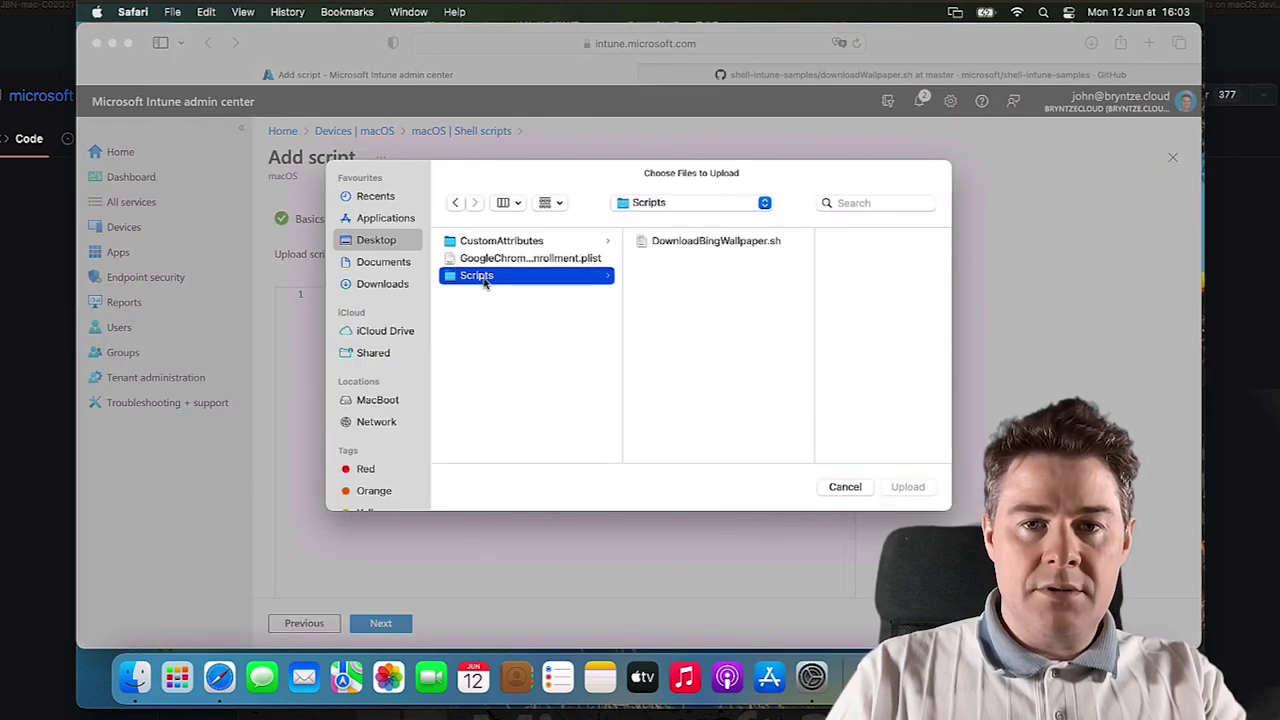
pyautogui.doubleClick(686, 243)
# - Set Hide script notifications to Yes and Script frequency to Every 1 day
pyautogui.scroll(-5, 955, 446)
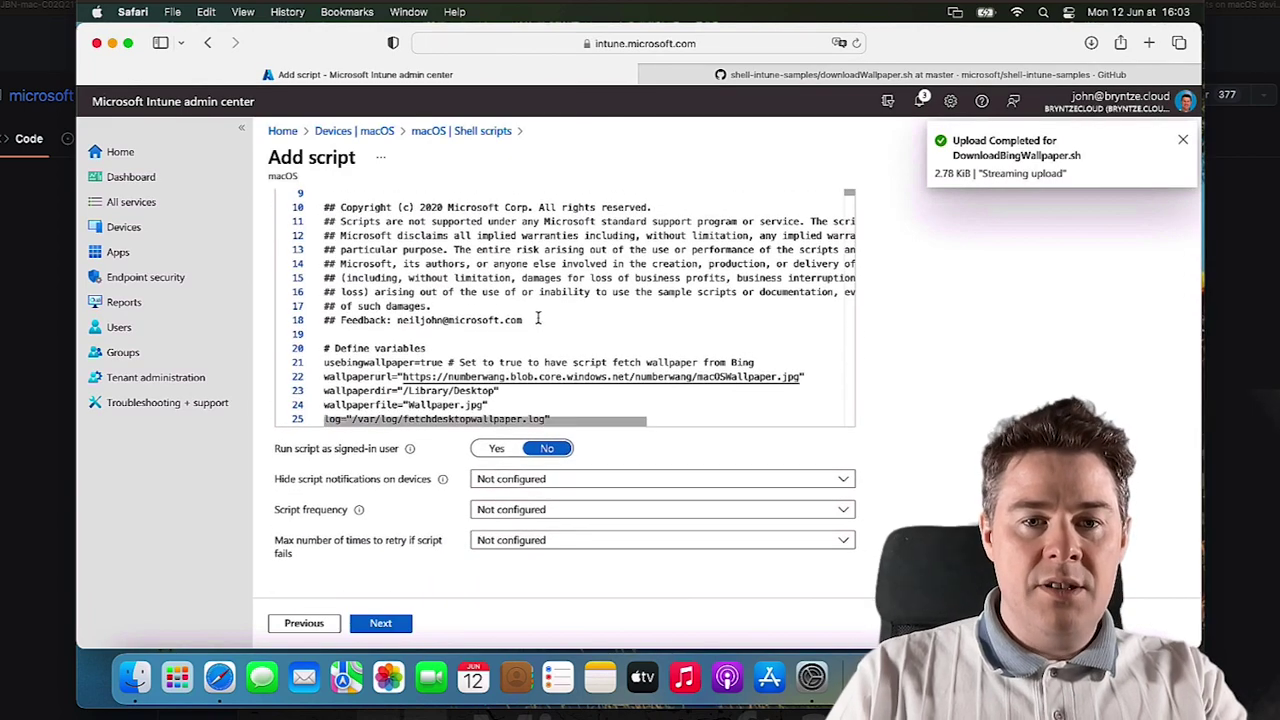
pyautogui.moveTo(409, 449)
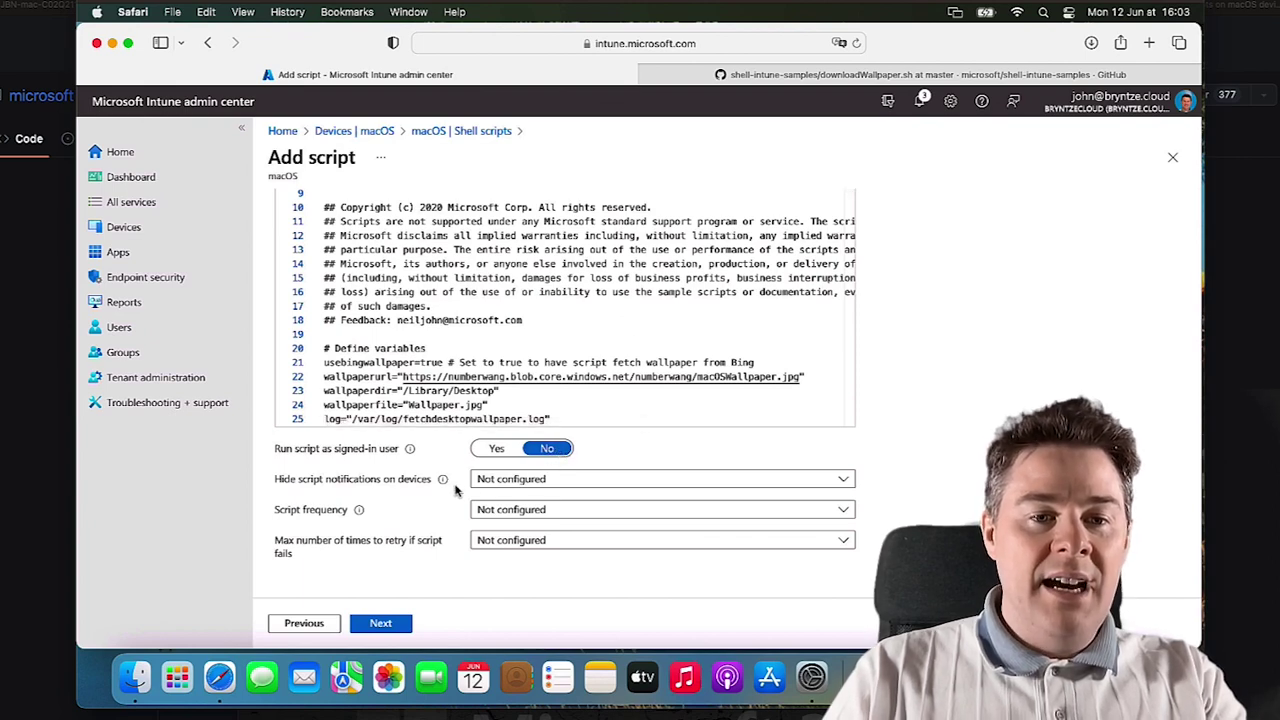
pyautogui.click(512, 486)
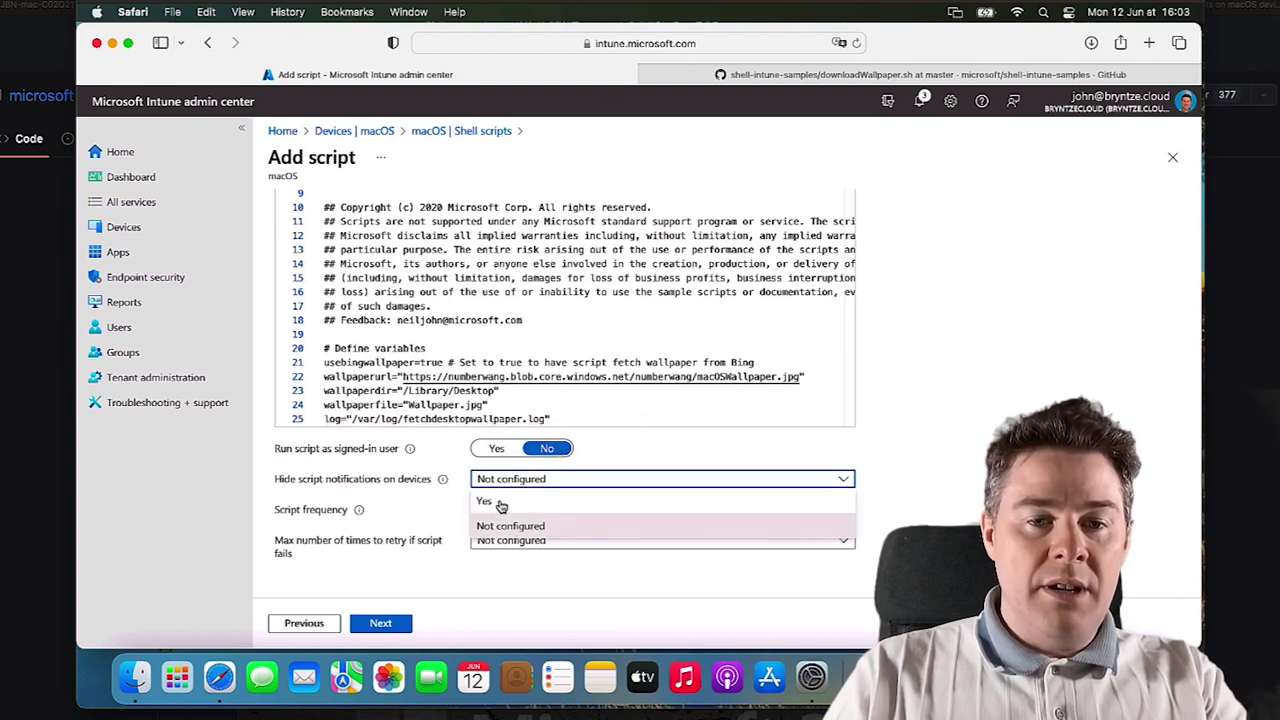
pyautogui.click(501, 506)
pyautogui.moveTo(443, 483)
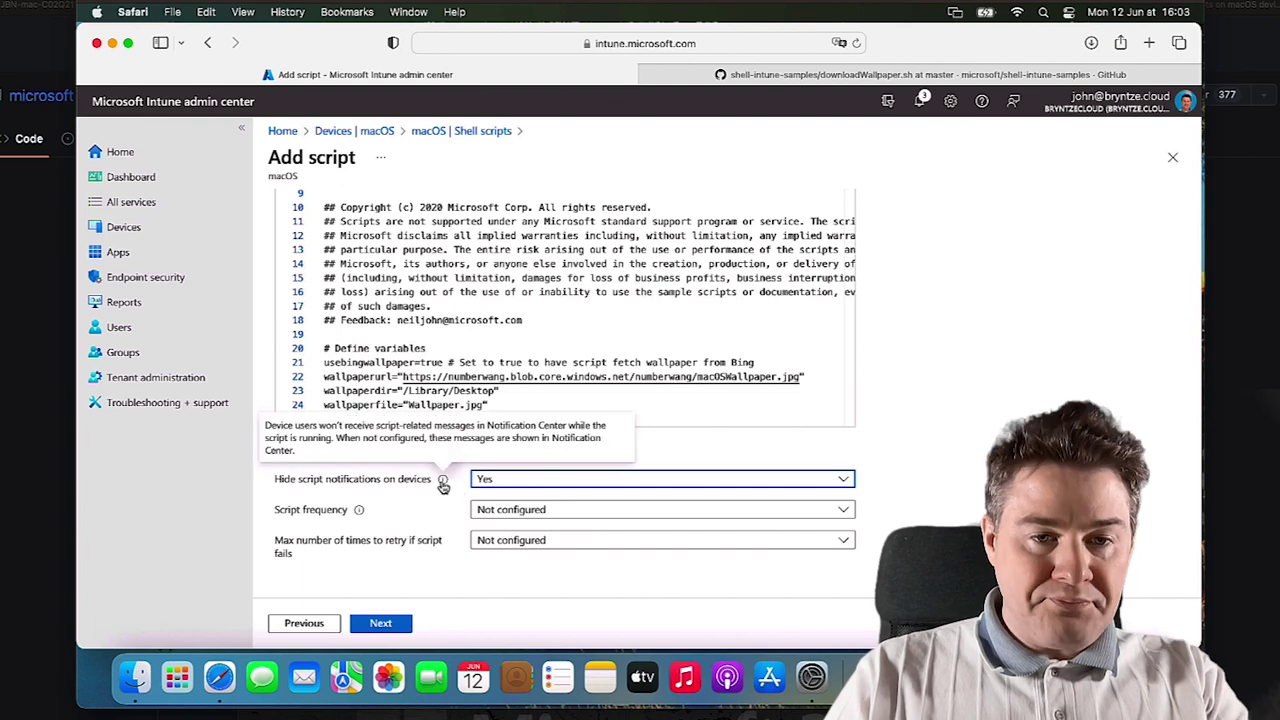
pyautogui.click(503, 513)
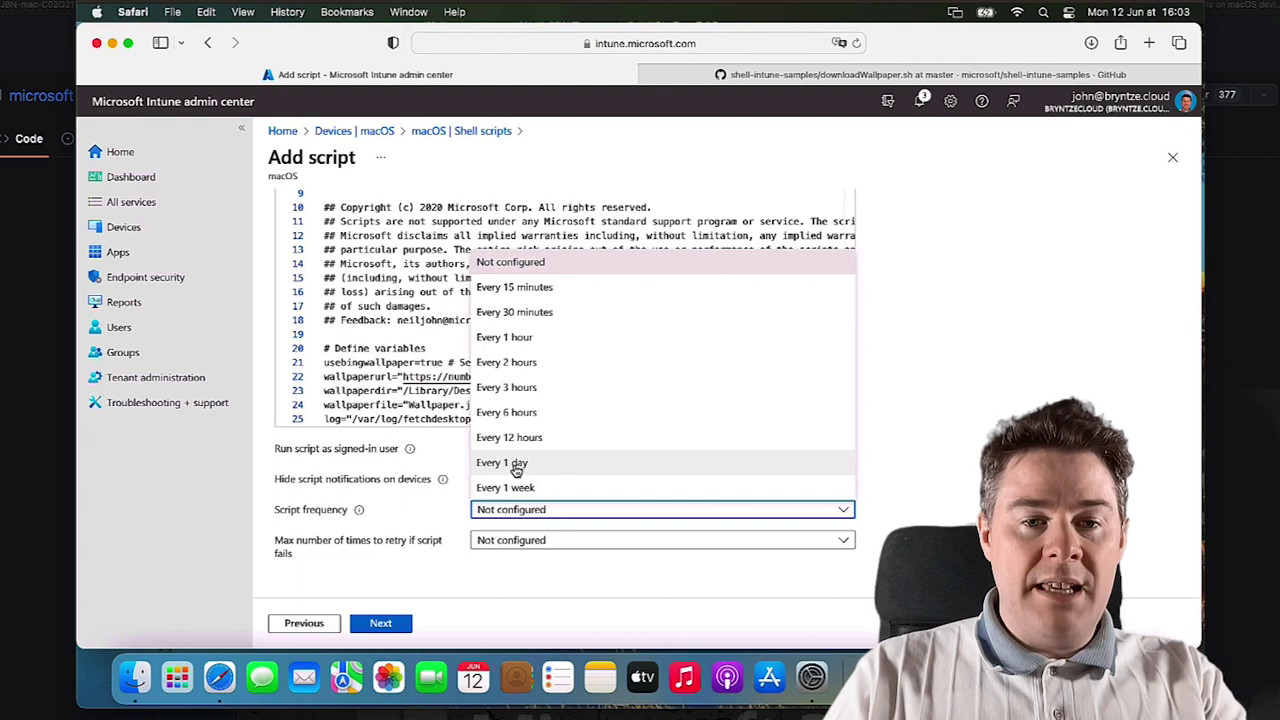
pyautogui.click(514, 464)
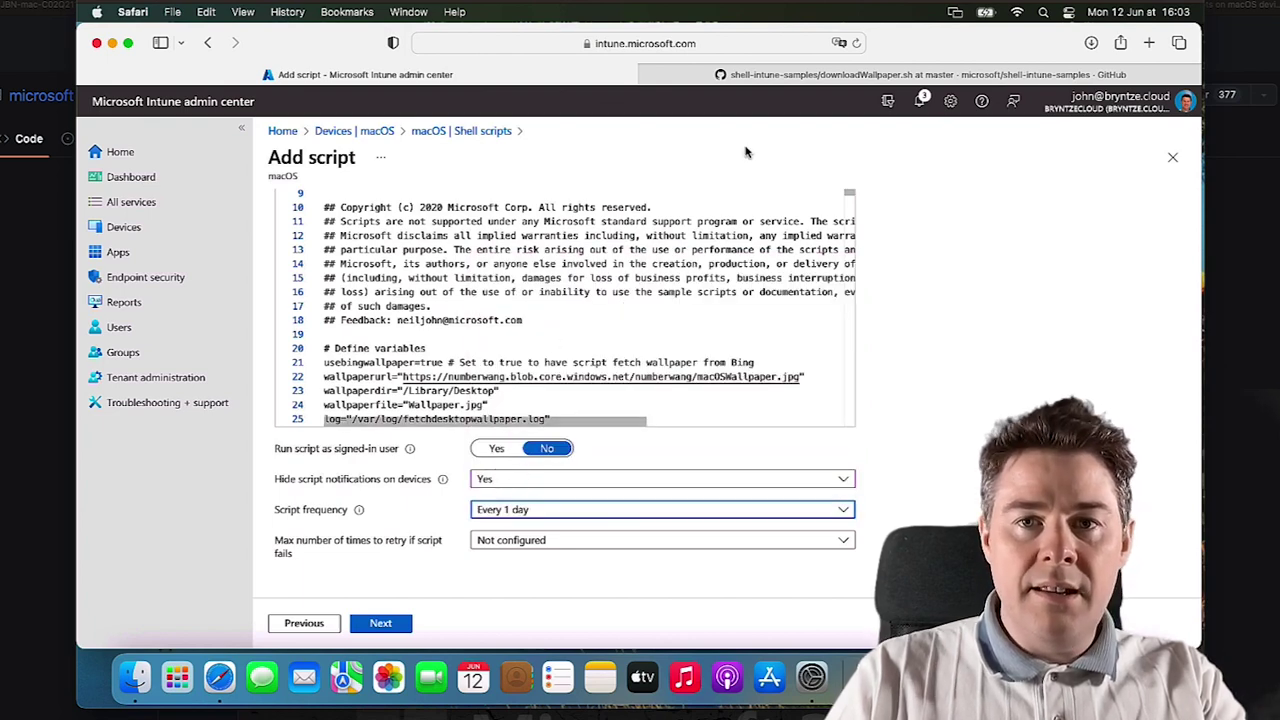
pyautogui.click(838, 76)
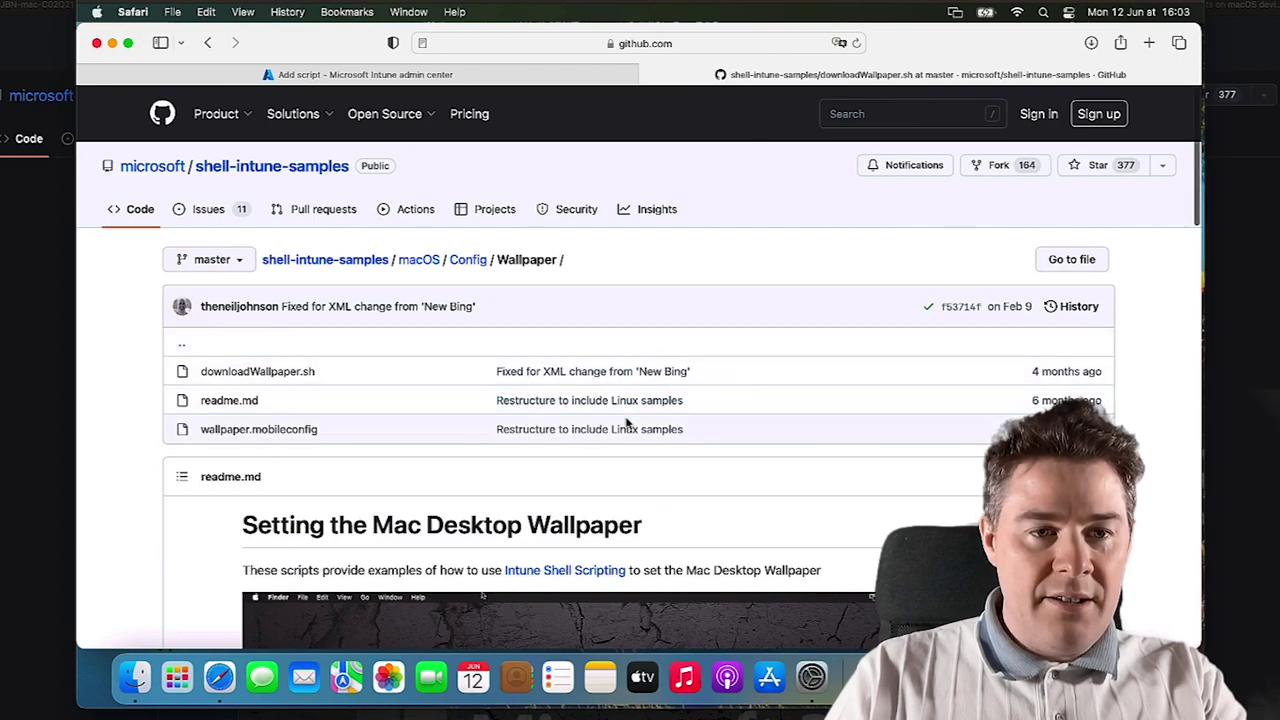
pyautogui.scroll(-2, 418, 467)
pyautogui.scroll(-20, 418, 467)
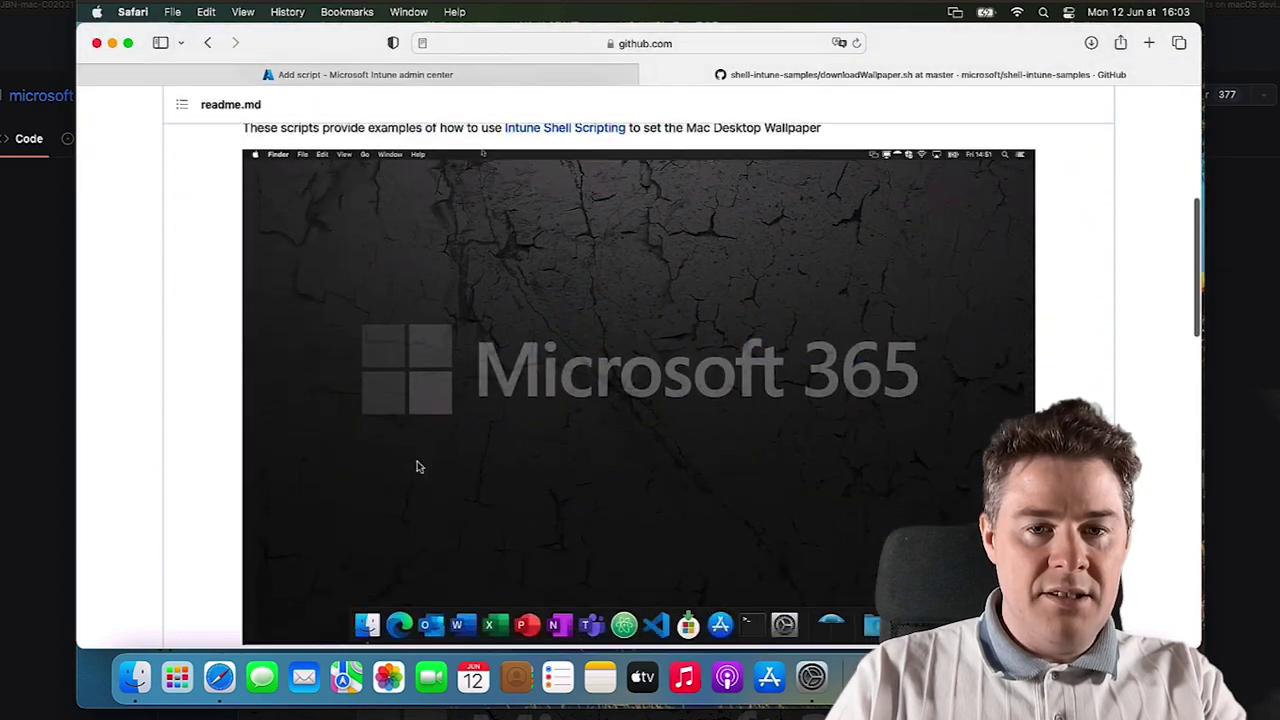
pyautogui.scroll(-10, 418, 467)
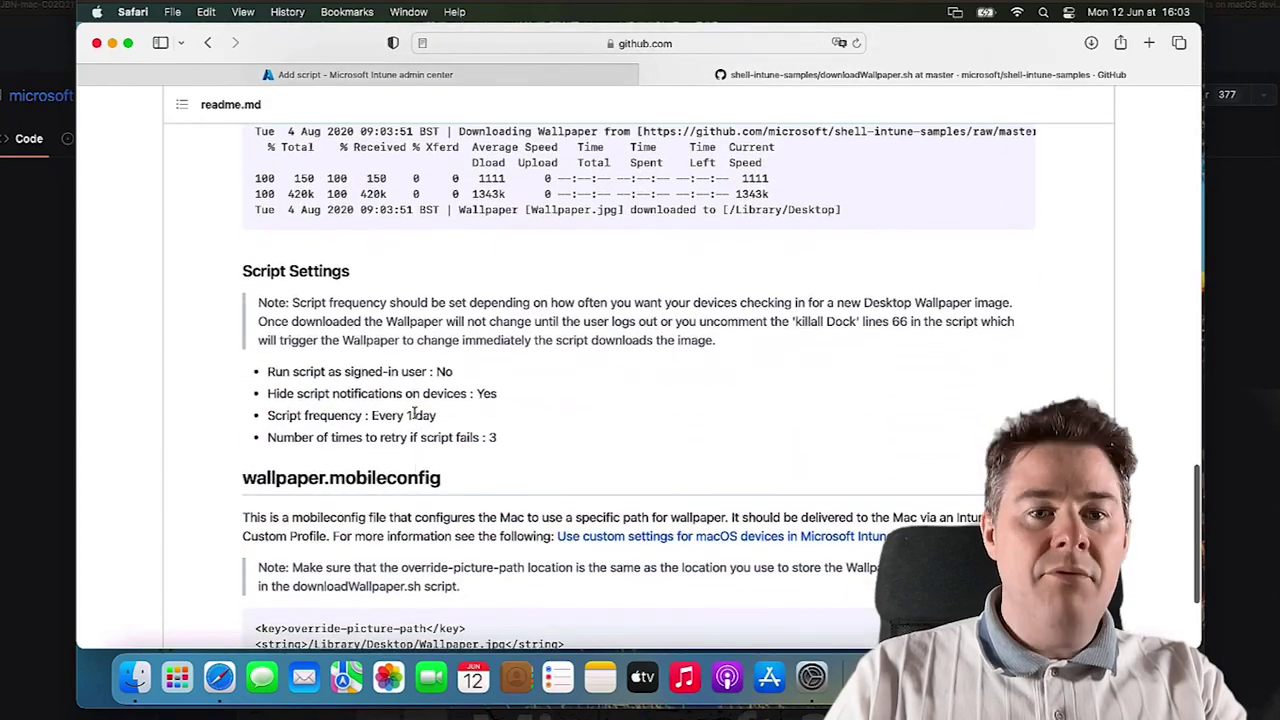
pyautogui.moveTo(441, 421); pyautogui.dragTo(366, 416)
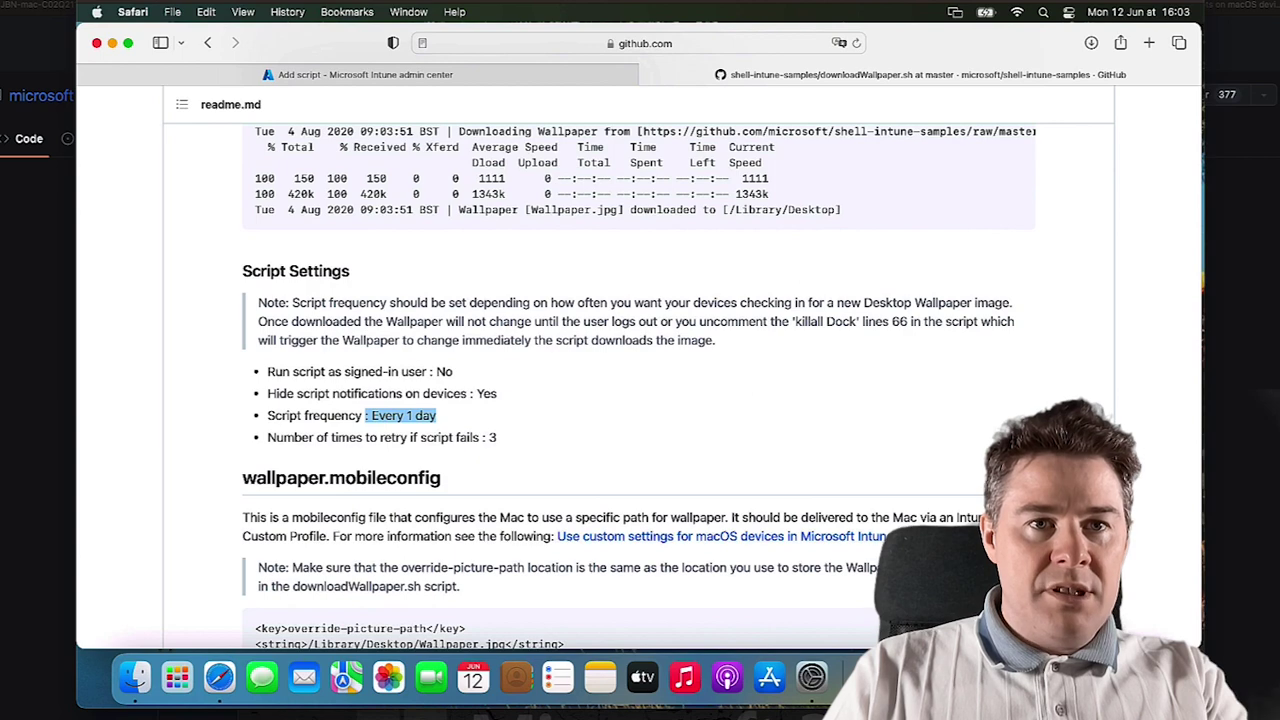
pyautogui.click(487, 75)
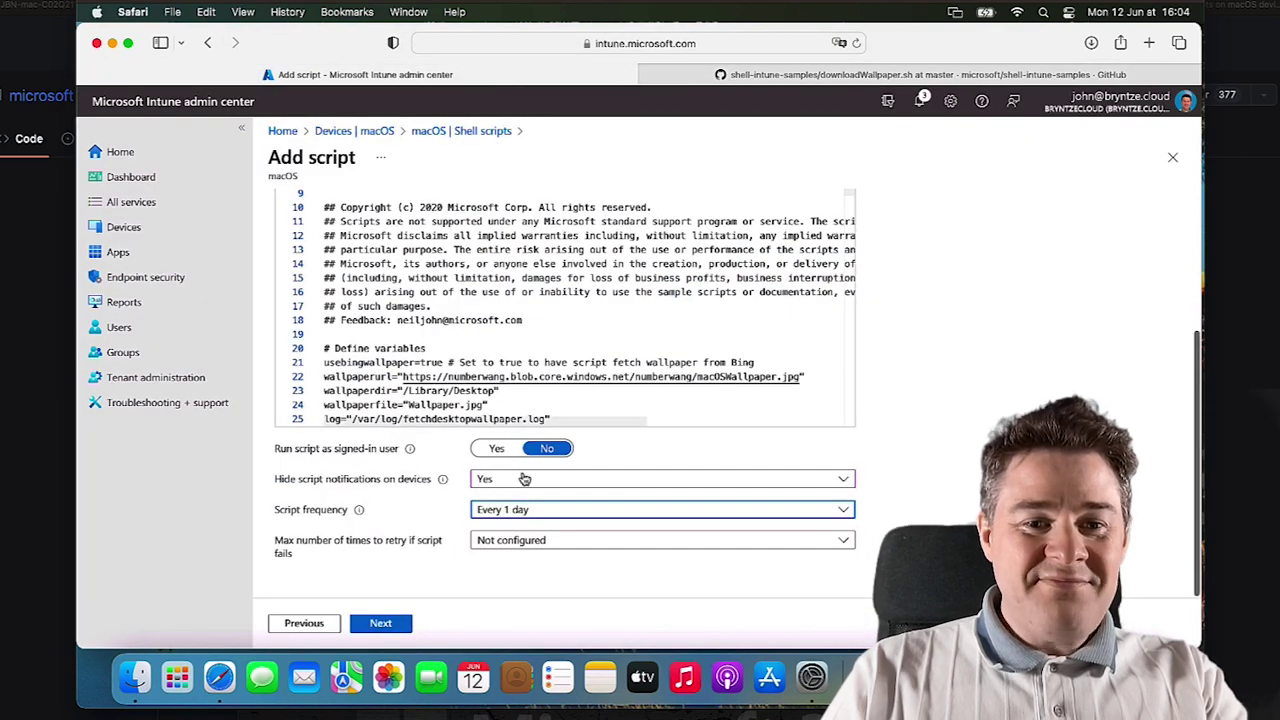
# - Allow 3 retries on failure, include the JBN - All macOS Devices group, and proceed to review
pyautogui.click(507, 545)
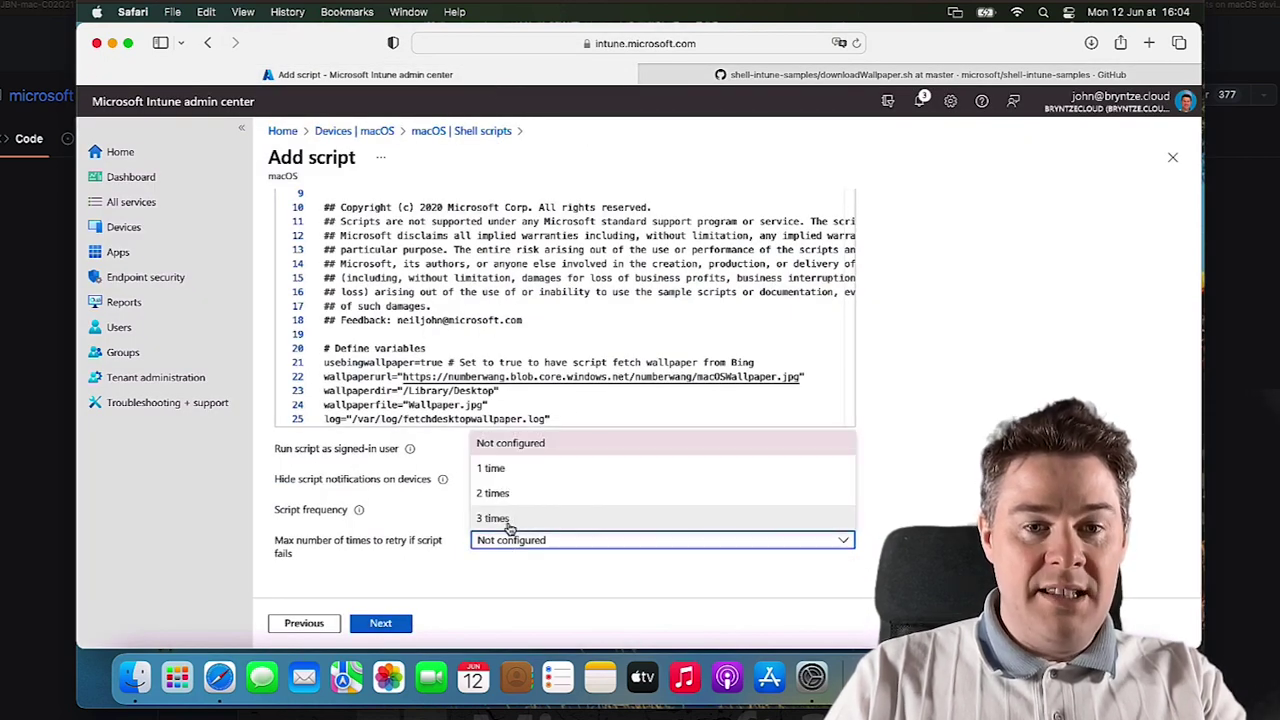
pyautogui.click(497, 518)
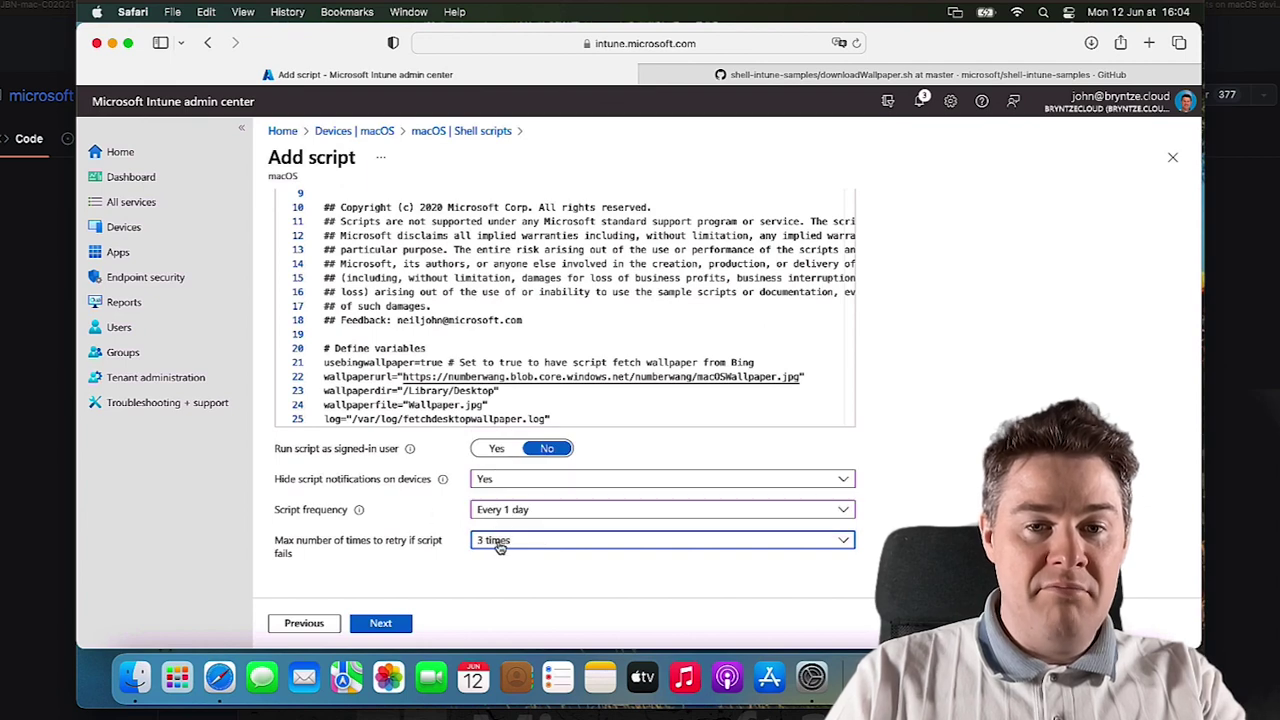
pyautogui.click(381, 624)
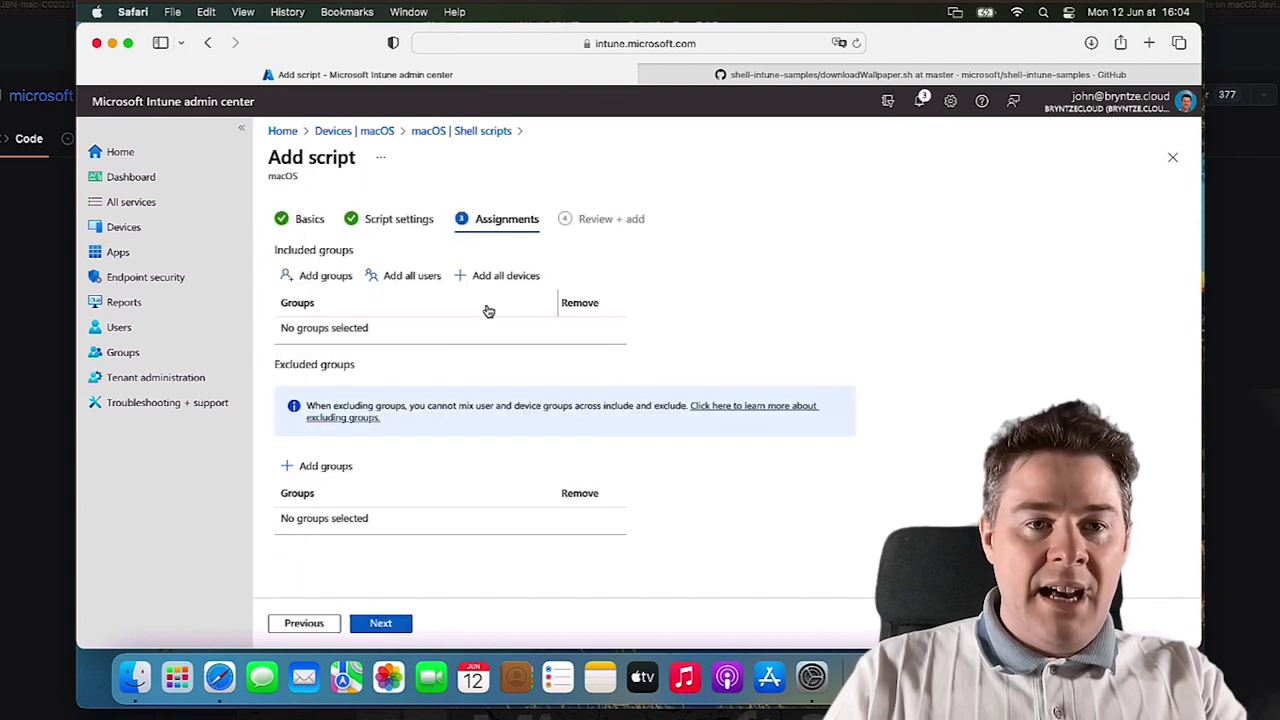
pyautogui.click(327, 276)
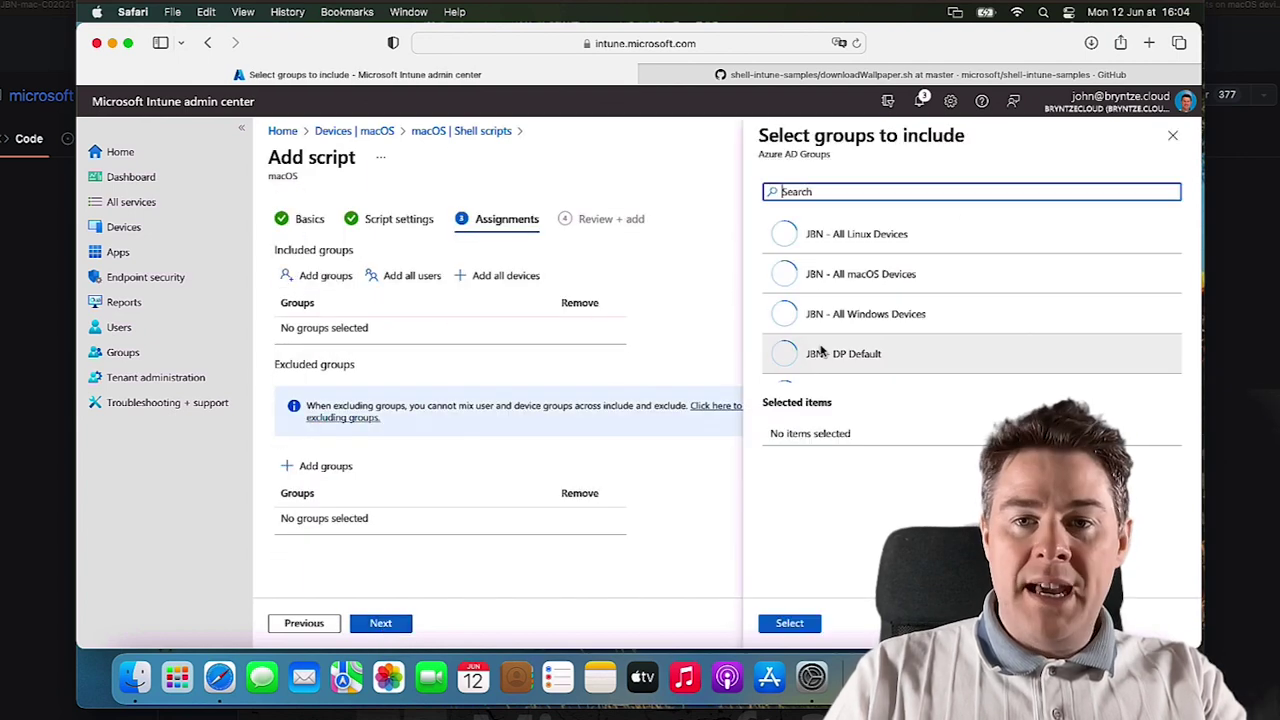
pyautogui.click(866, 279)
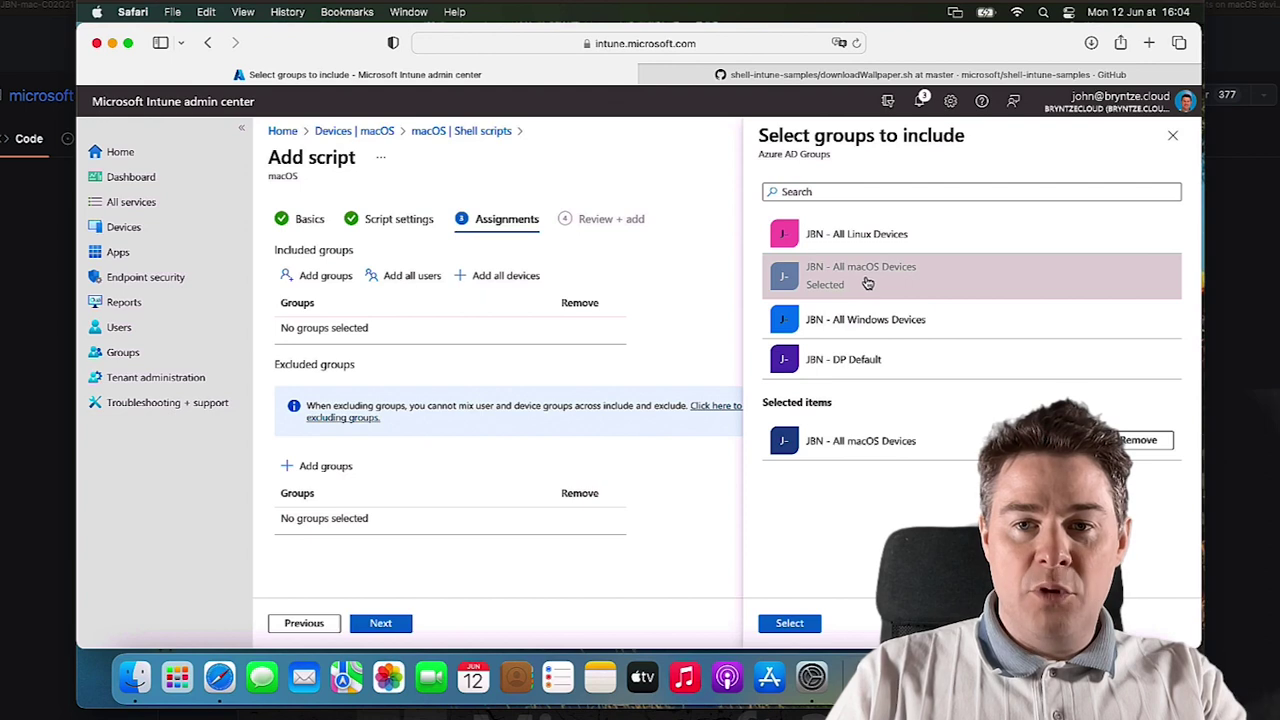
pyautogui.click(789, 623)
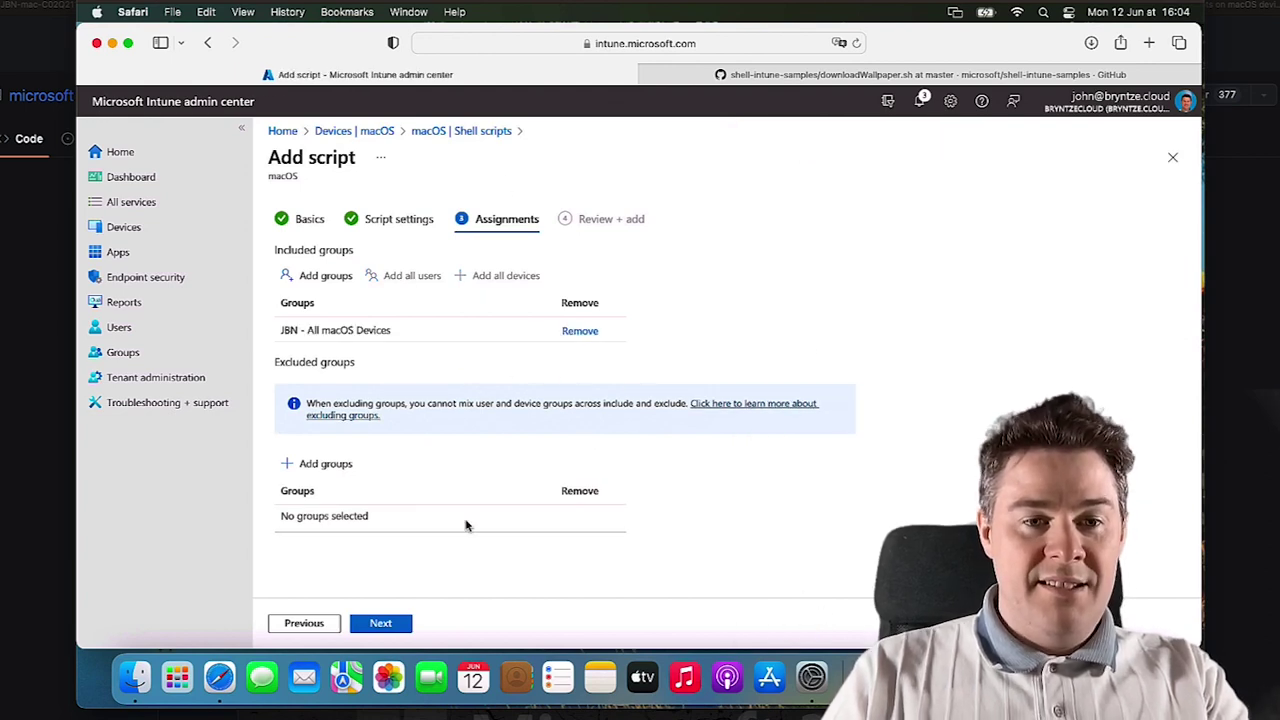
pyautogui.click(382, 624)
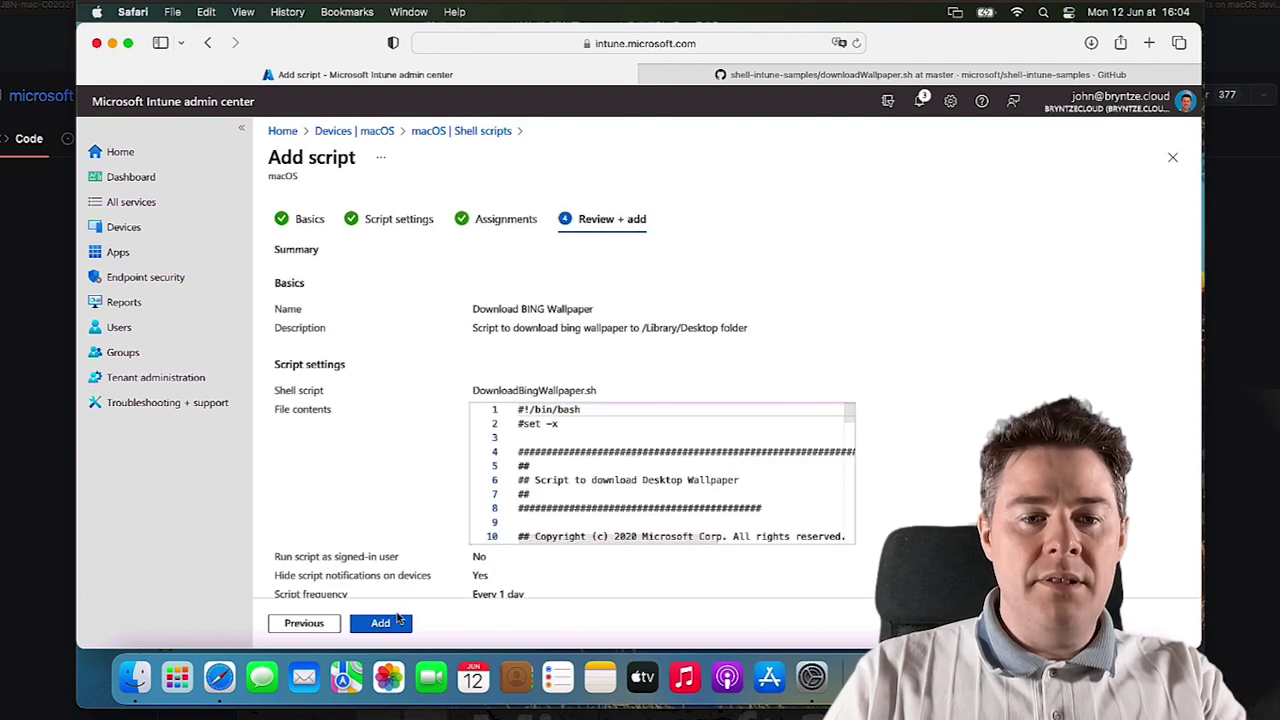
# - Create the Download BING Wallpaper script, then confirm its Device status lists no devices yet
pyautogui.click(381, 623)
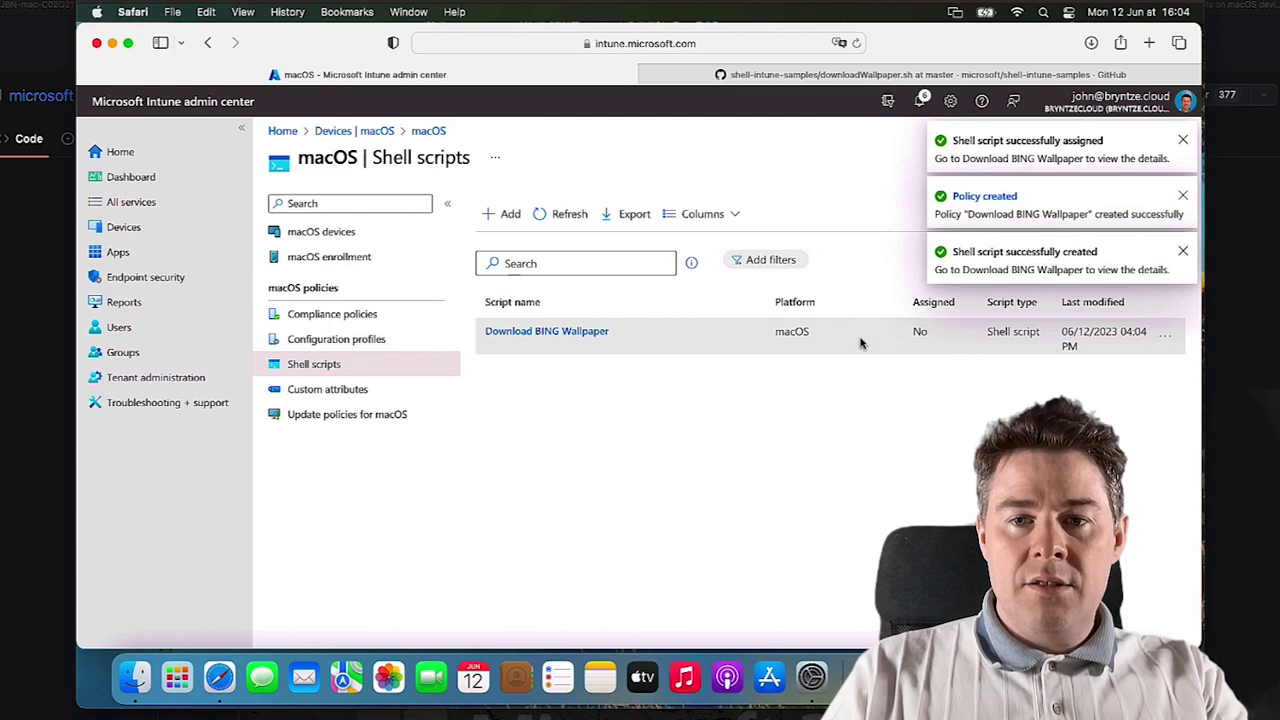
pyautogui.click(571, 219)
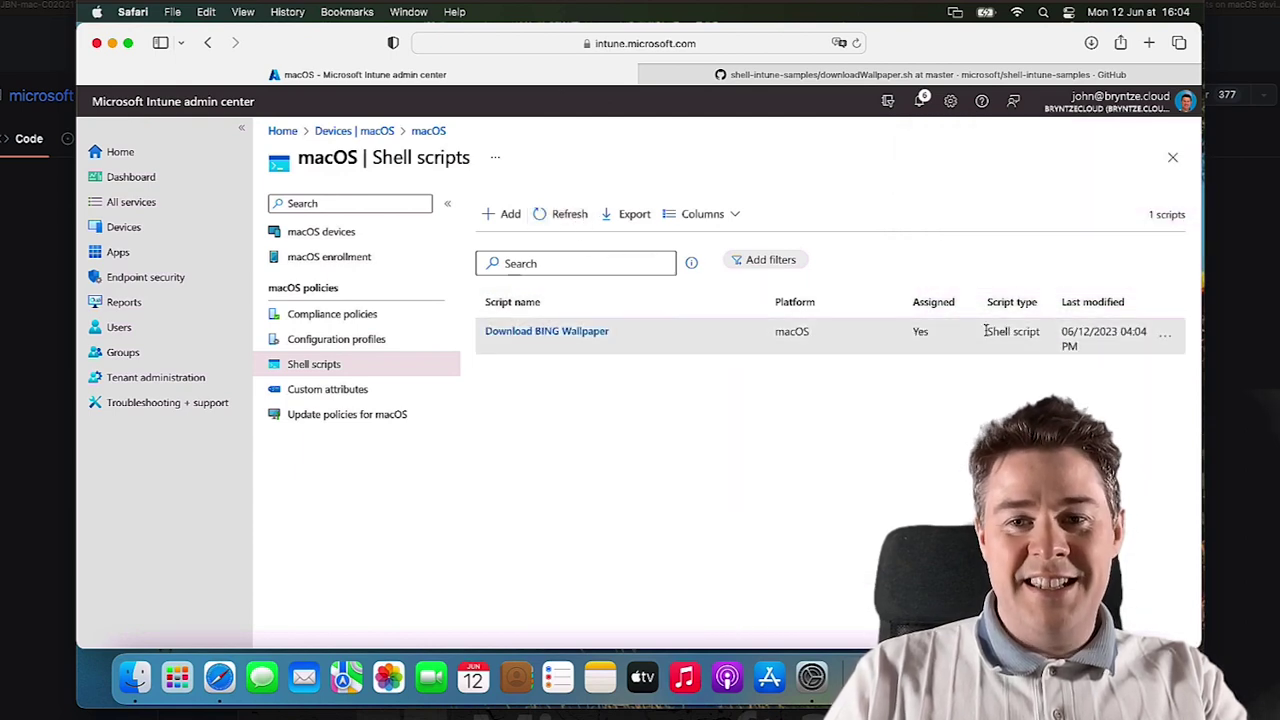
pyautogui.click(527, 332)
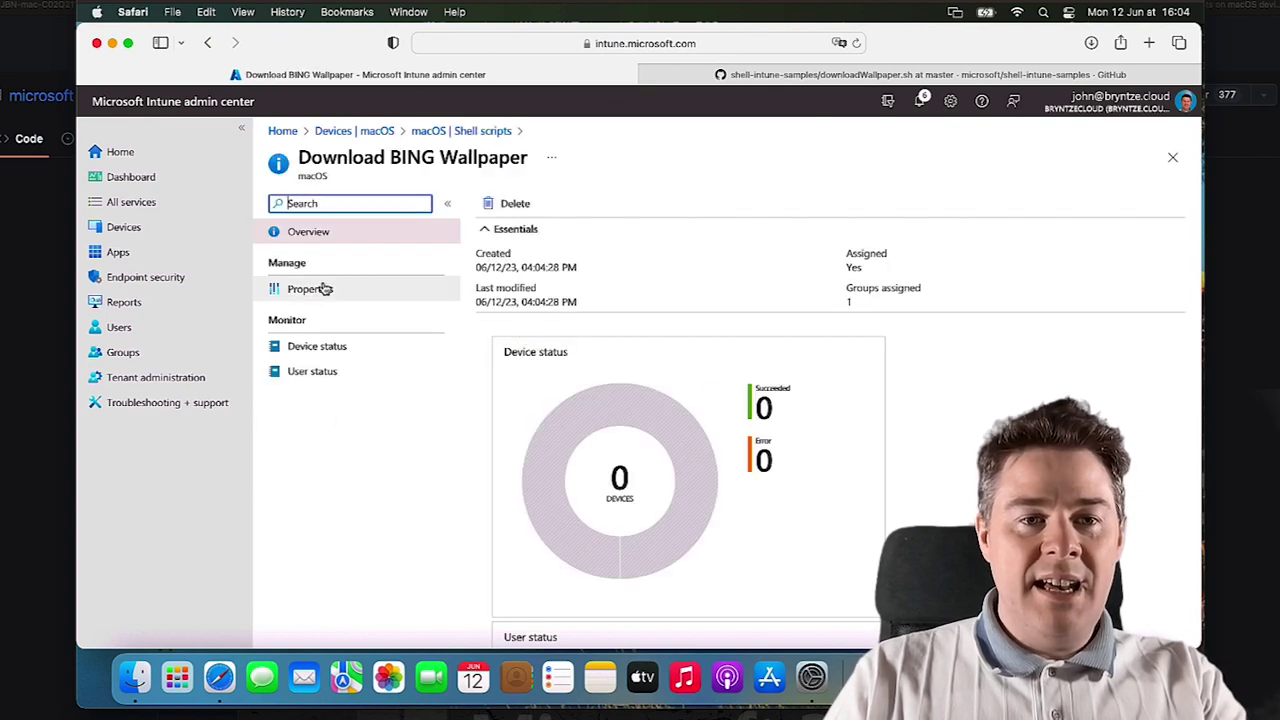
pyautogui.click(316, 290)
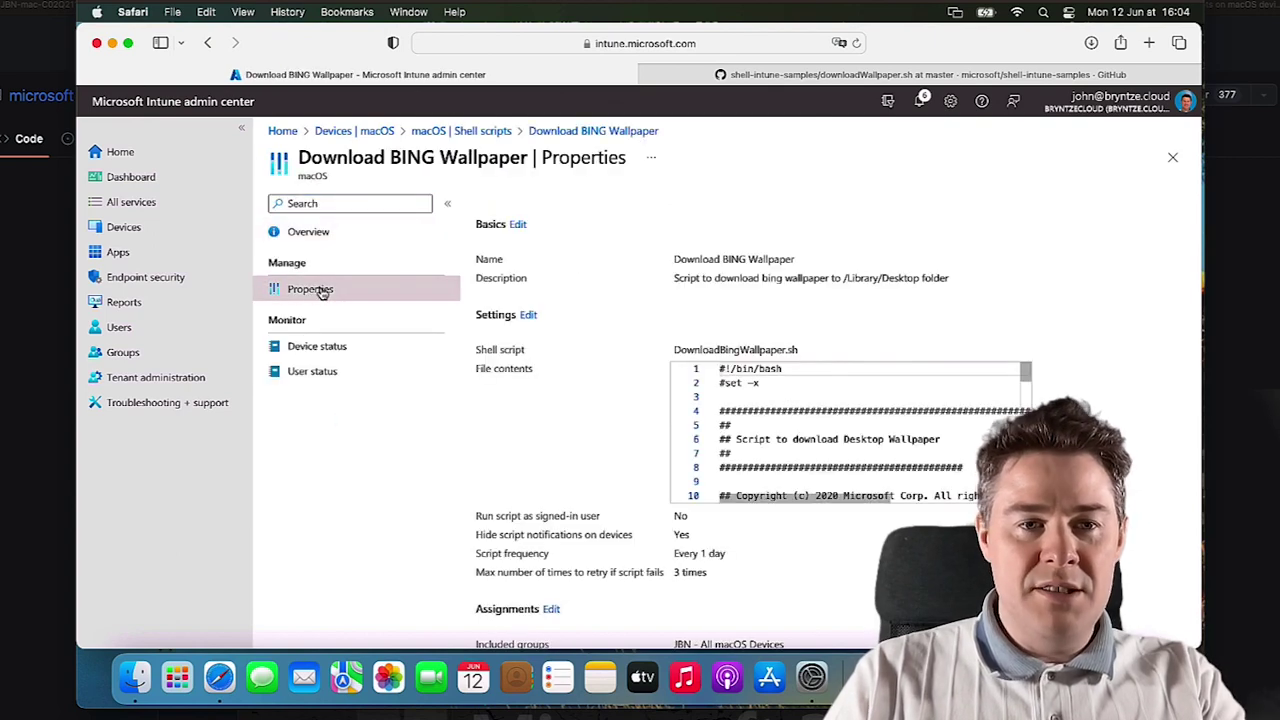
pyautogui.click(313, 345)
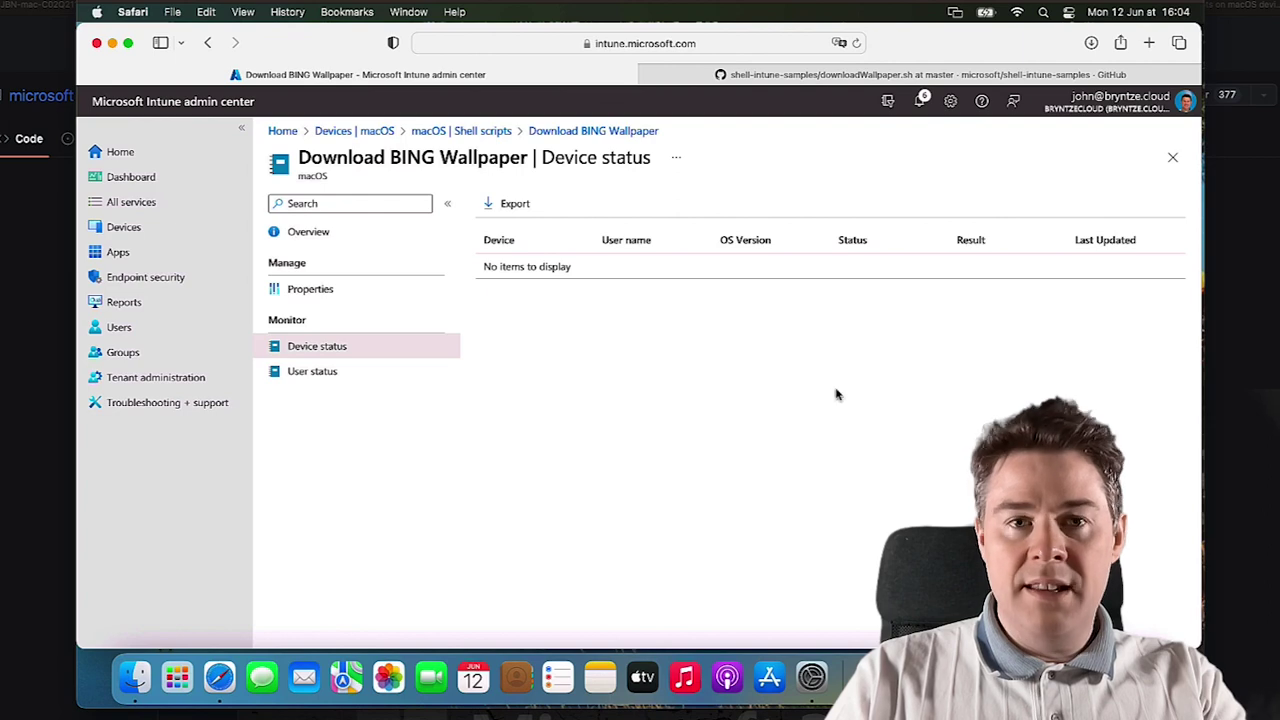
pyautogui.click(112, 43)
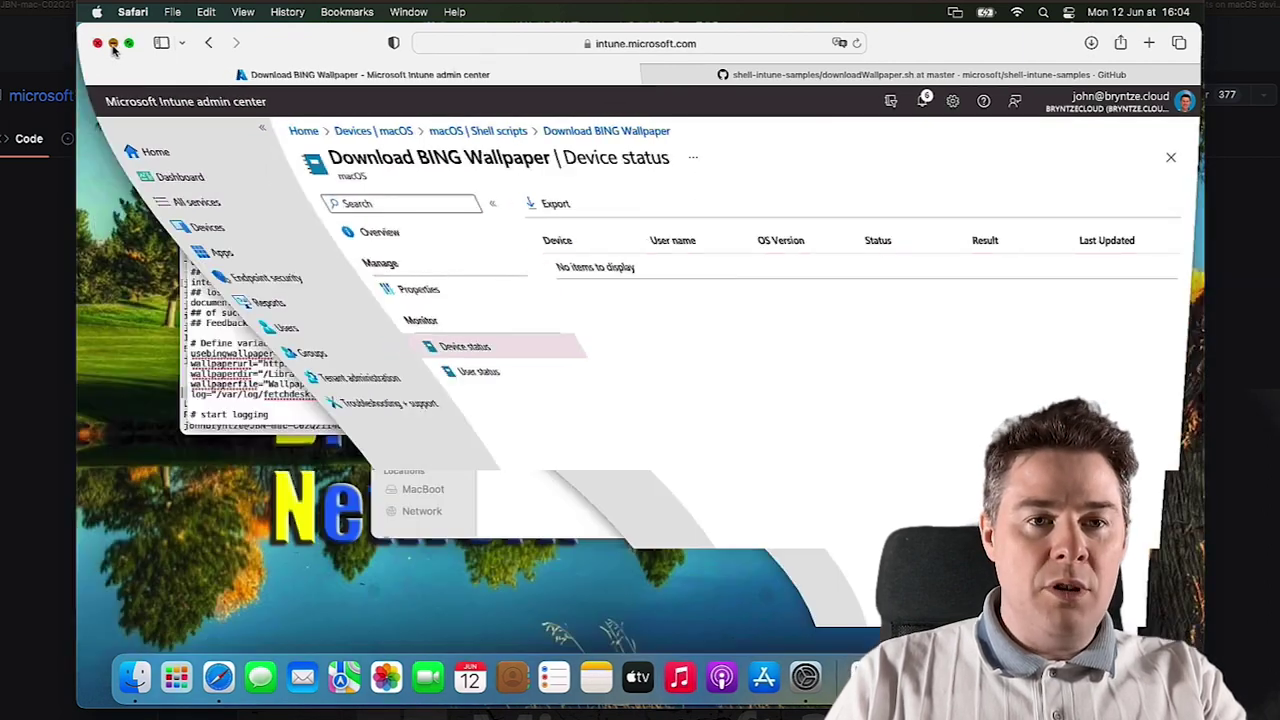
pyautogui.click(213, 62)
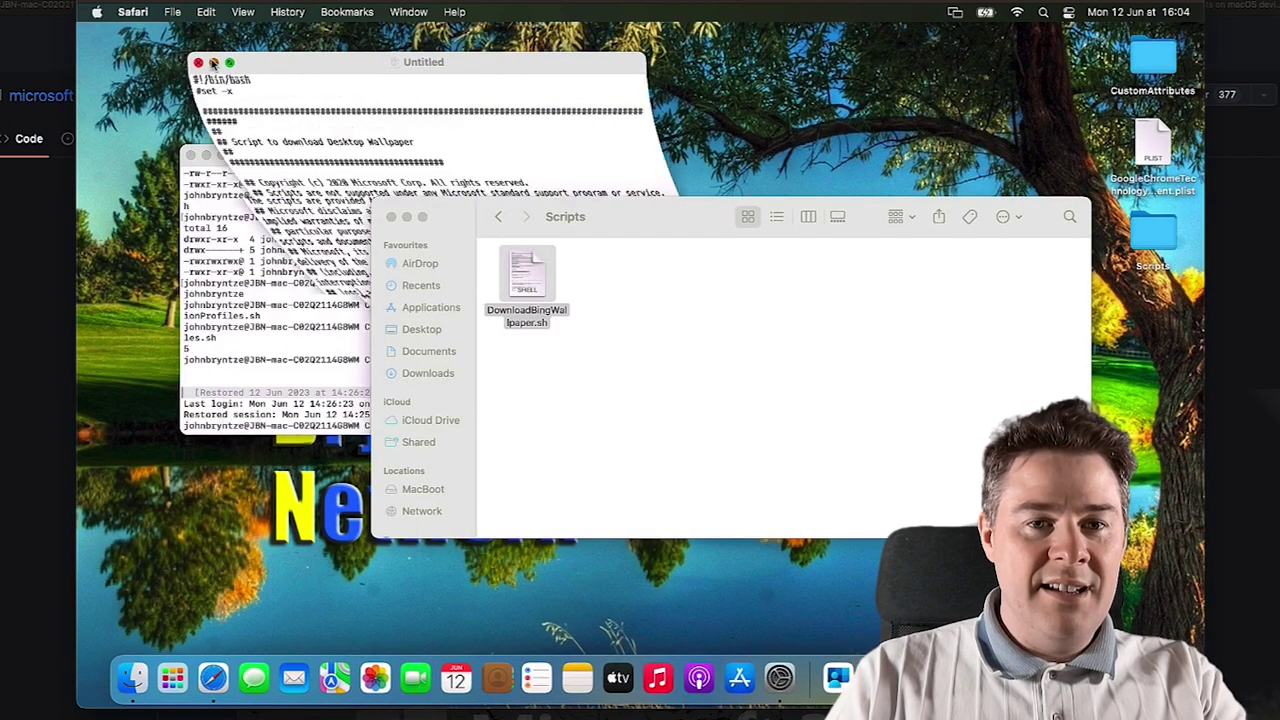
pyautogui.click(201, 155)
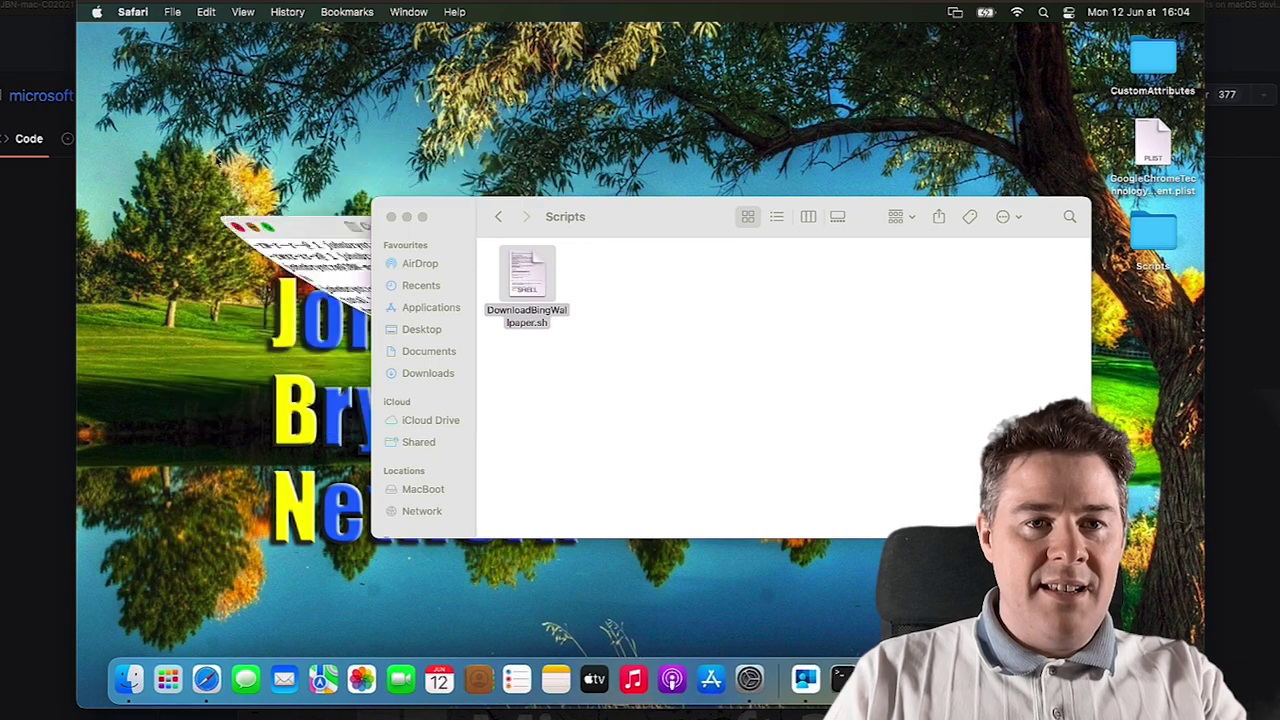
pyautogui.click(407, 217)
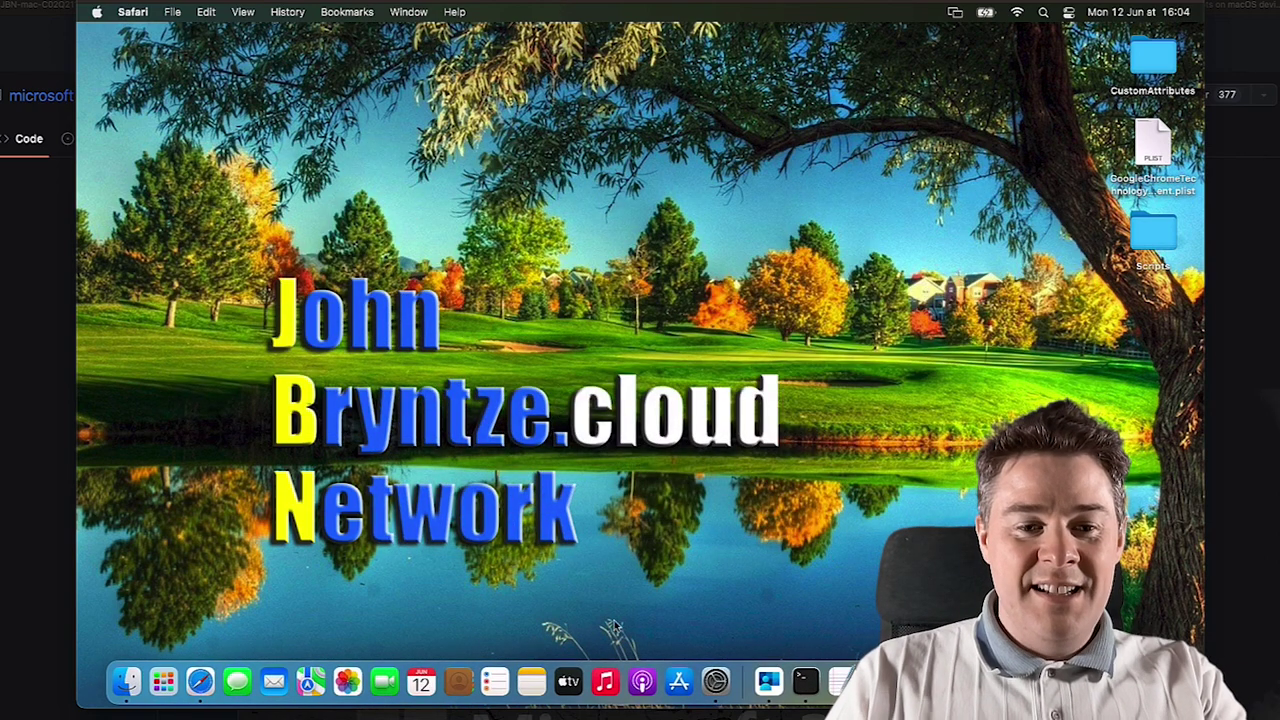
pyautogui.click(202, 681)
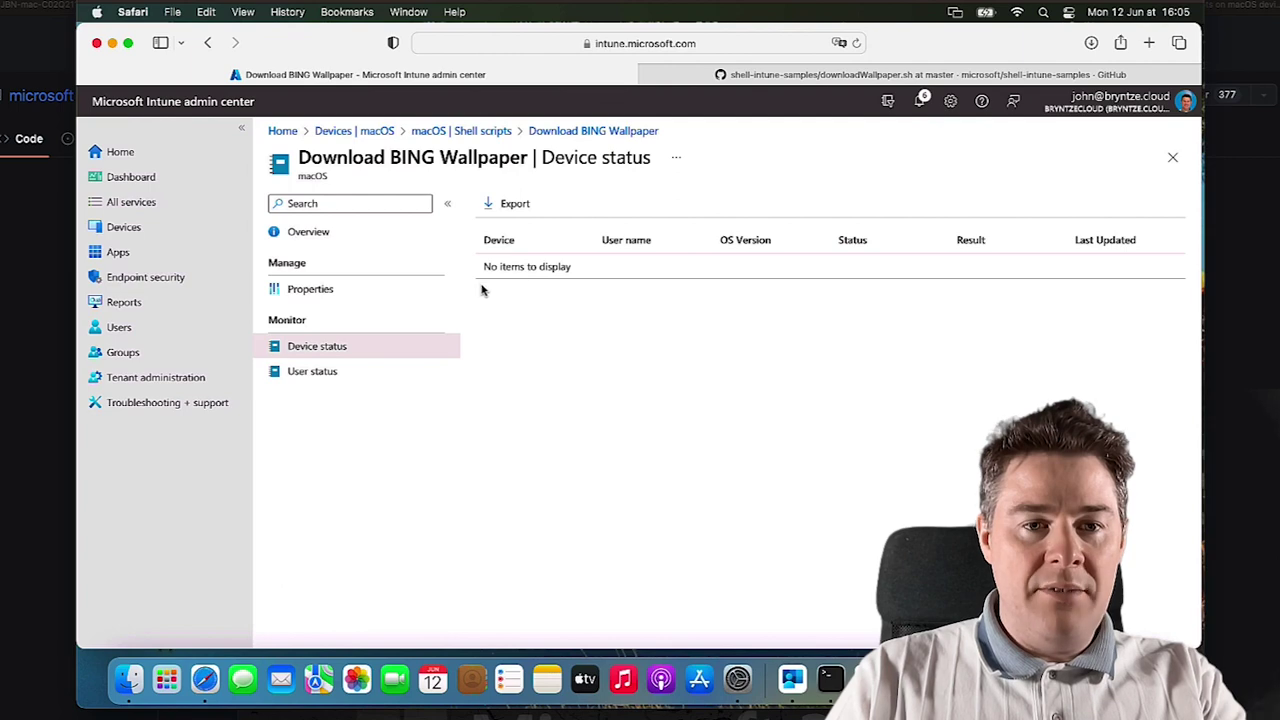
# - Navigate via Devices > macOS to Configuration profiles, showing its 3 existing profiles
pyautogui.click(458, 135)
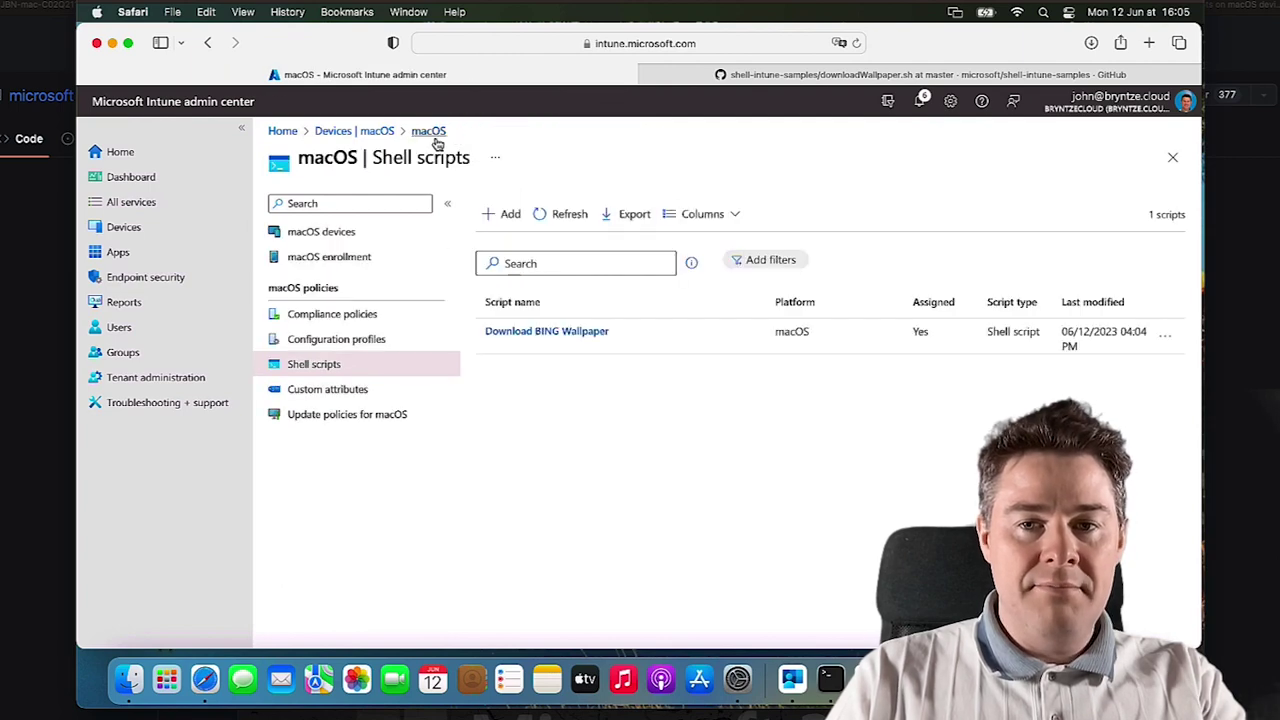
pyautogui.click(358, 135)
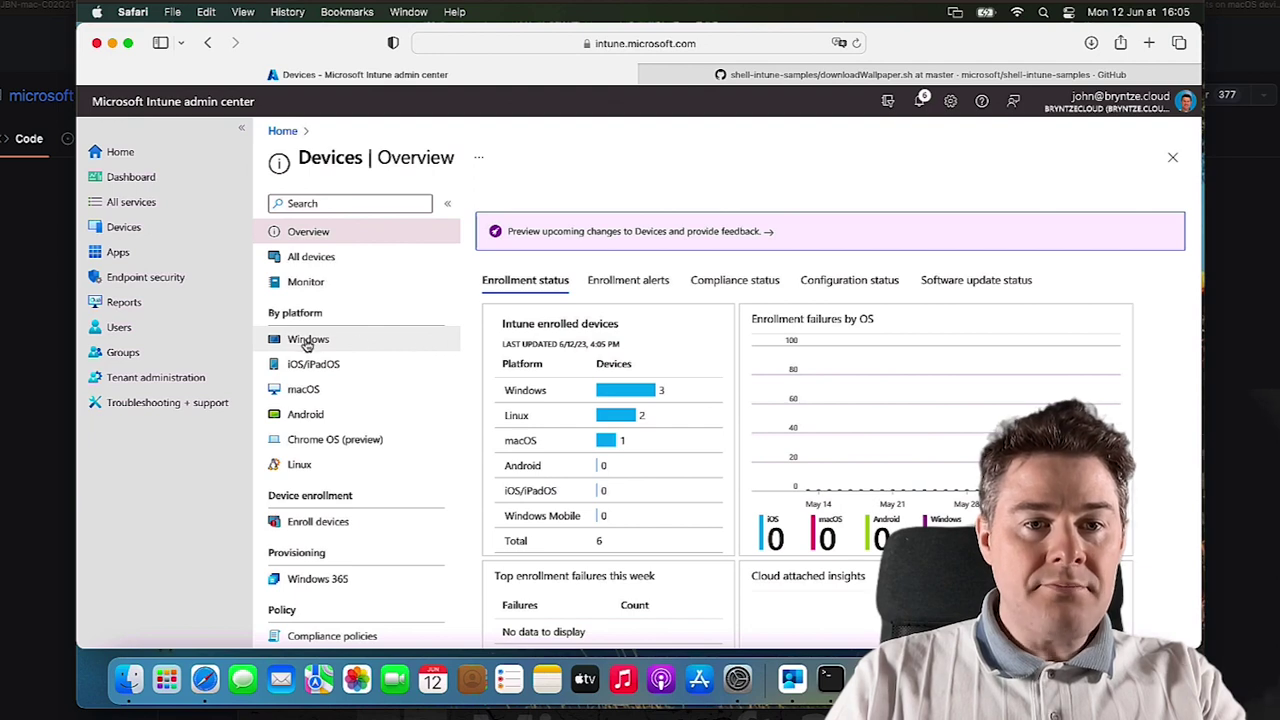
pyautogui.click(308, 396)
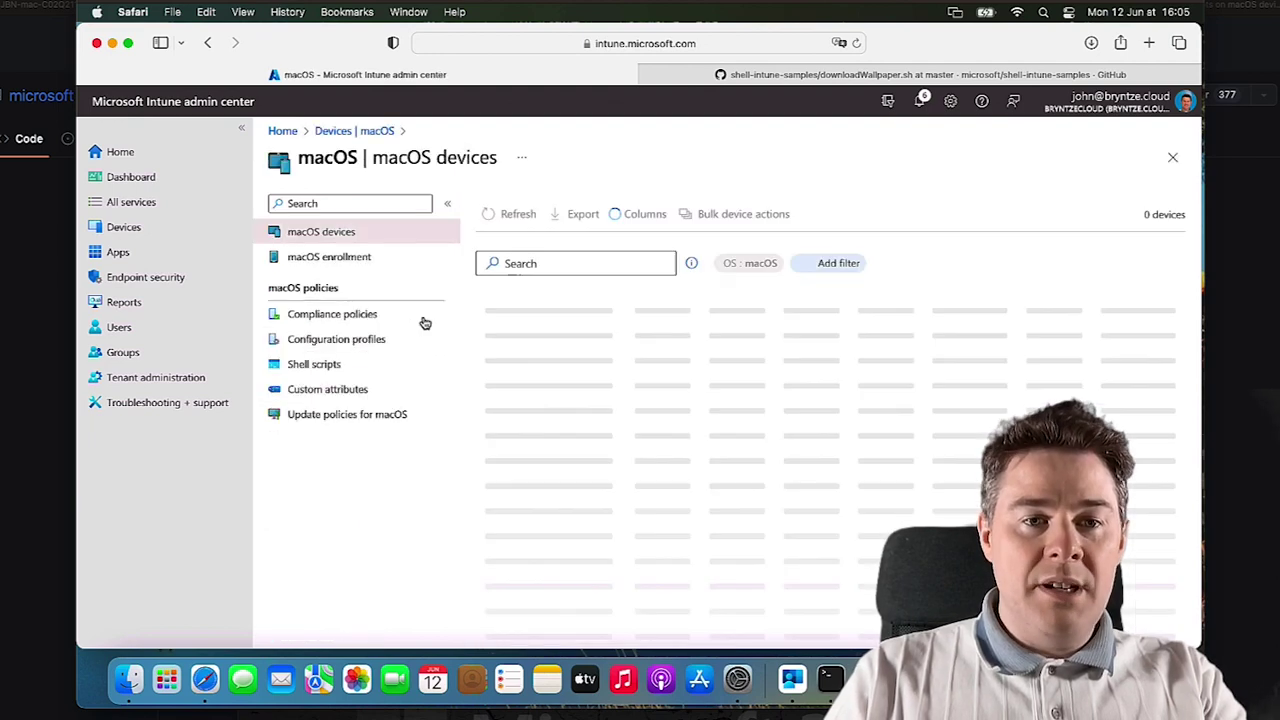
pyautogui.click(340, 340)
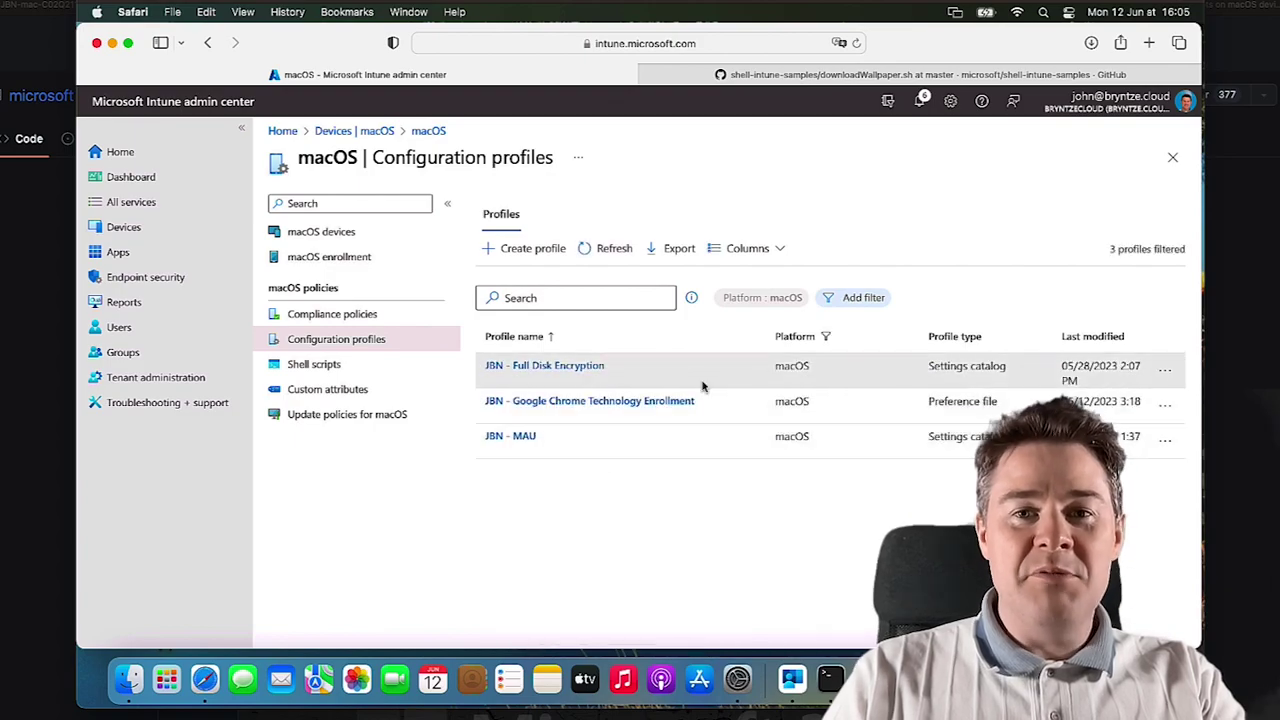
# - Open wallpaper.mobileconfig from the Wallpaper sample folder on GitHub
pyautogui.click(812, 78)
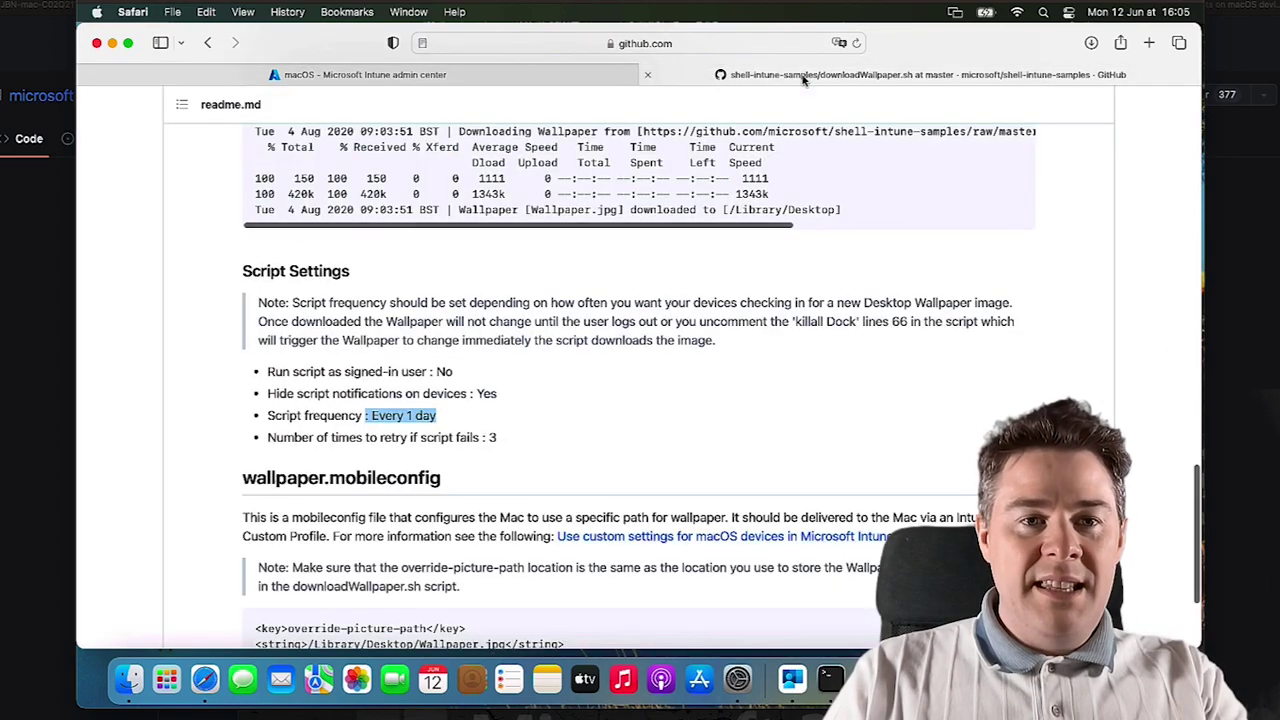
pyautogui.scroll(10, 657, 265)
pyautogui.scroll(2, 657, 265)
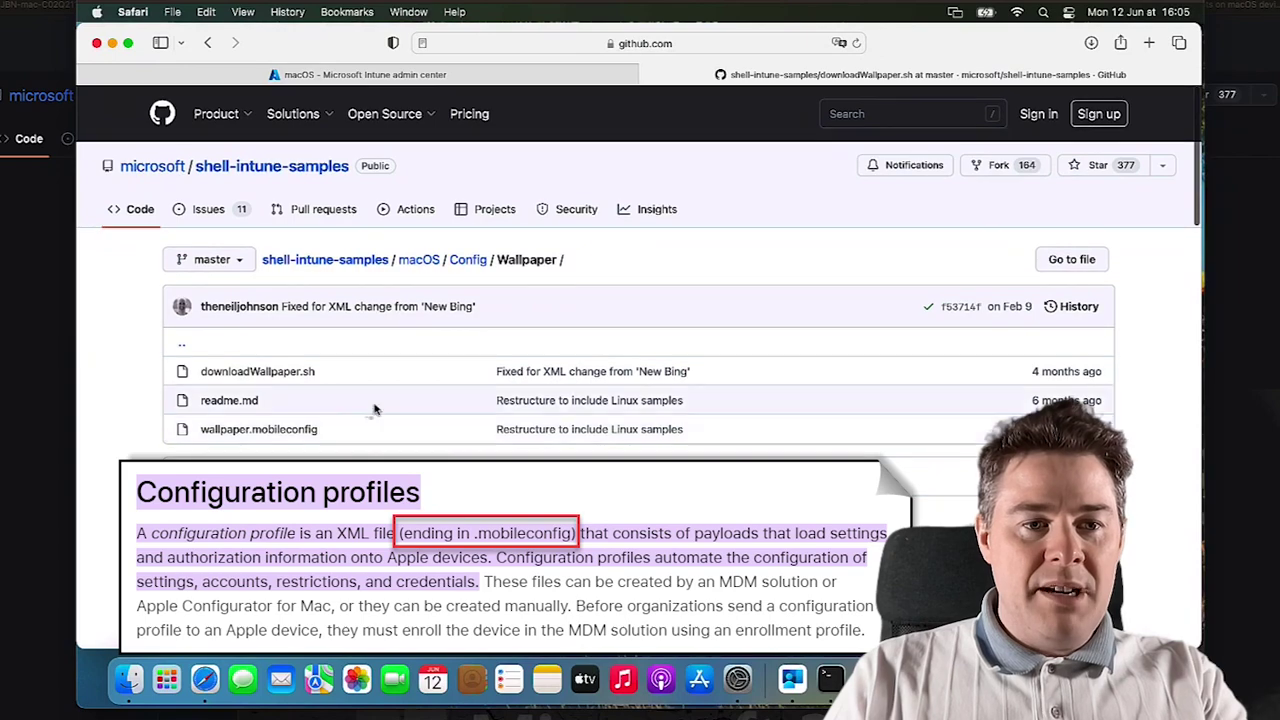
pyautogui.click(259, 429)
pyautogui.scroll(-15, 558, 540)
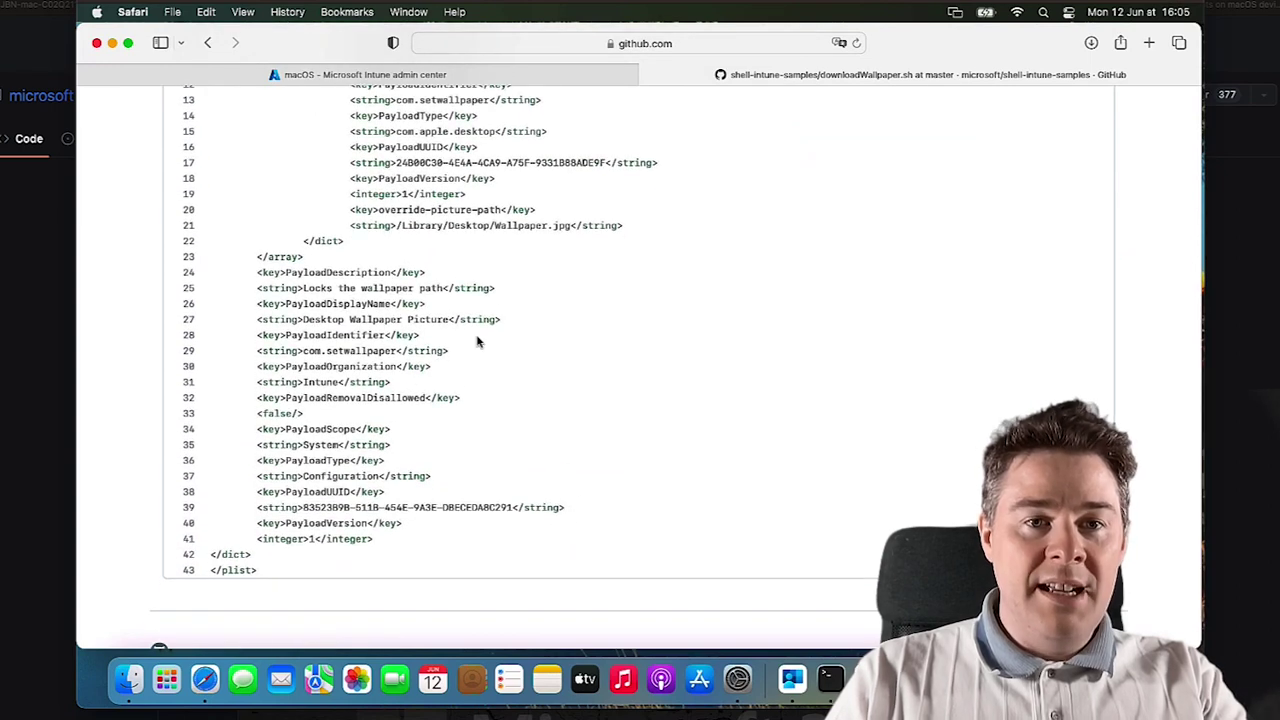
pyautogui.scroll(2, 477, 342)
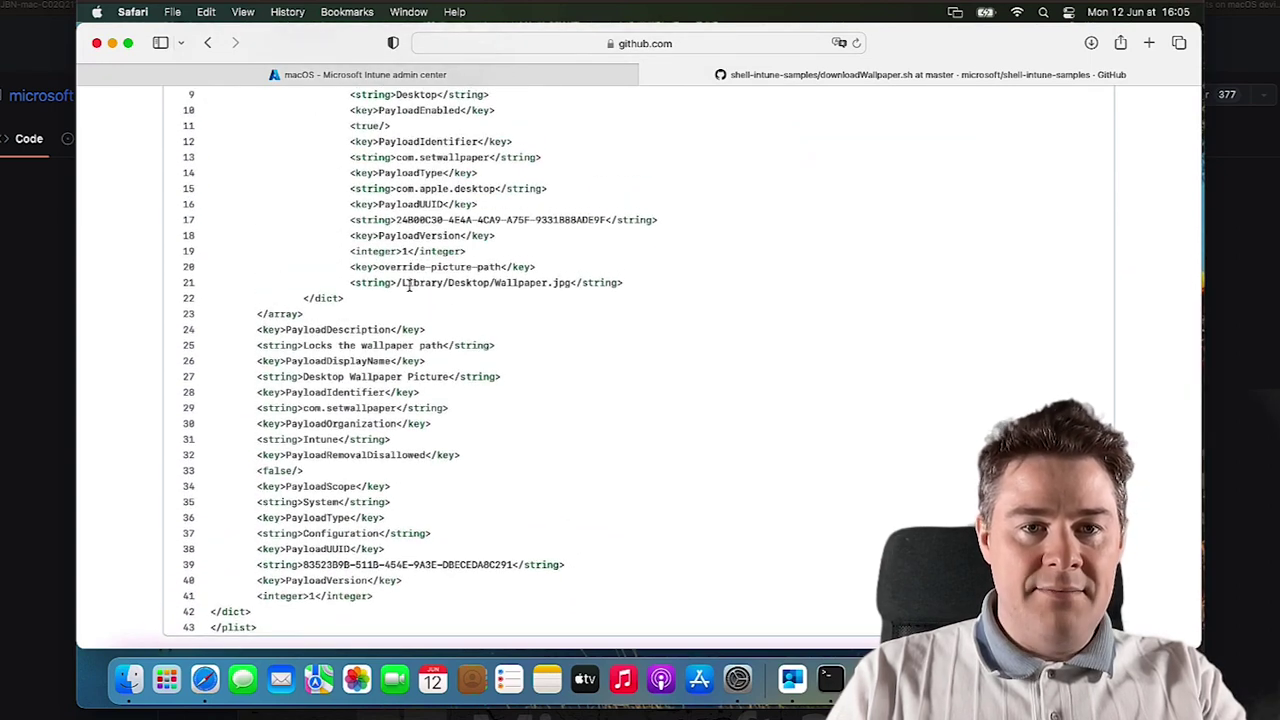
# - Highlight the /Library/Desktop/Wallpaper.jpg path in the XML, then view the file raw
pyautogui.moveTo(399, 283); pyautogui.dragTo(545, 283)
pyautogui.click(487, 282)
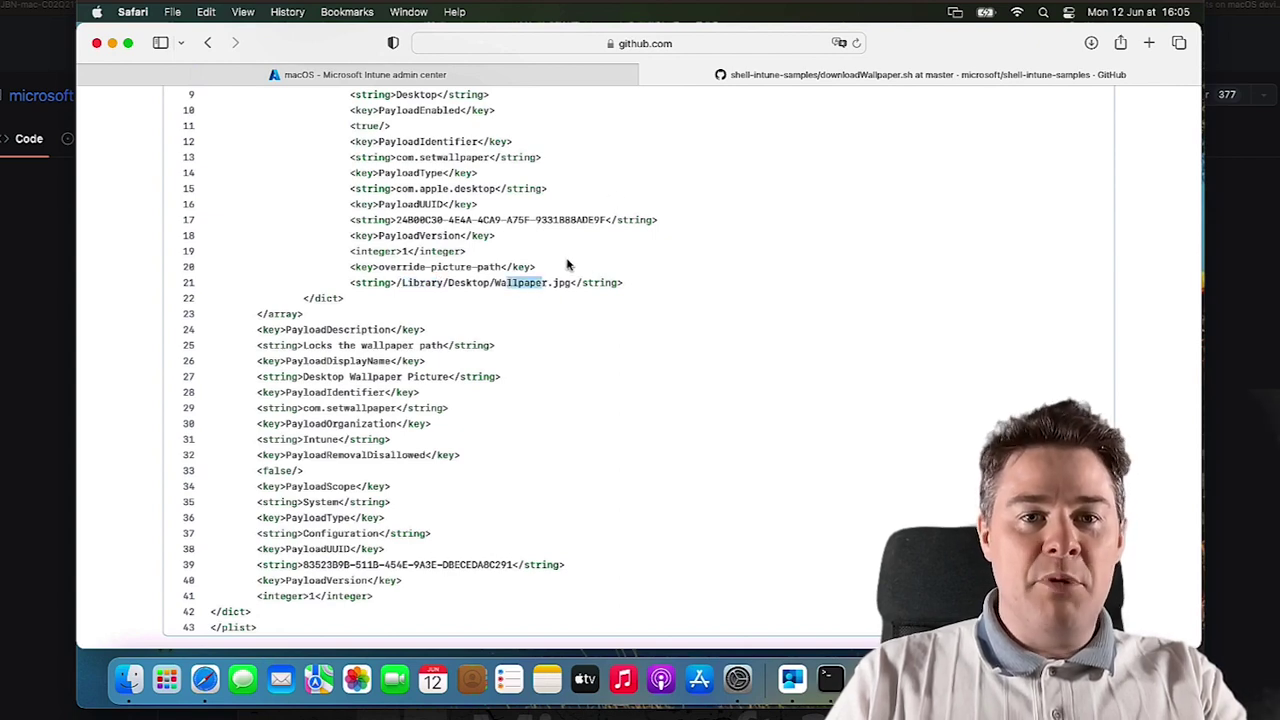
pyautogui.scroll(3, 594, 277)
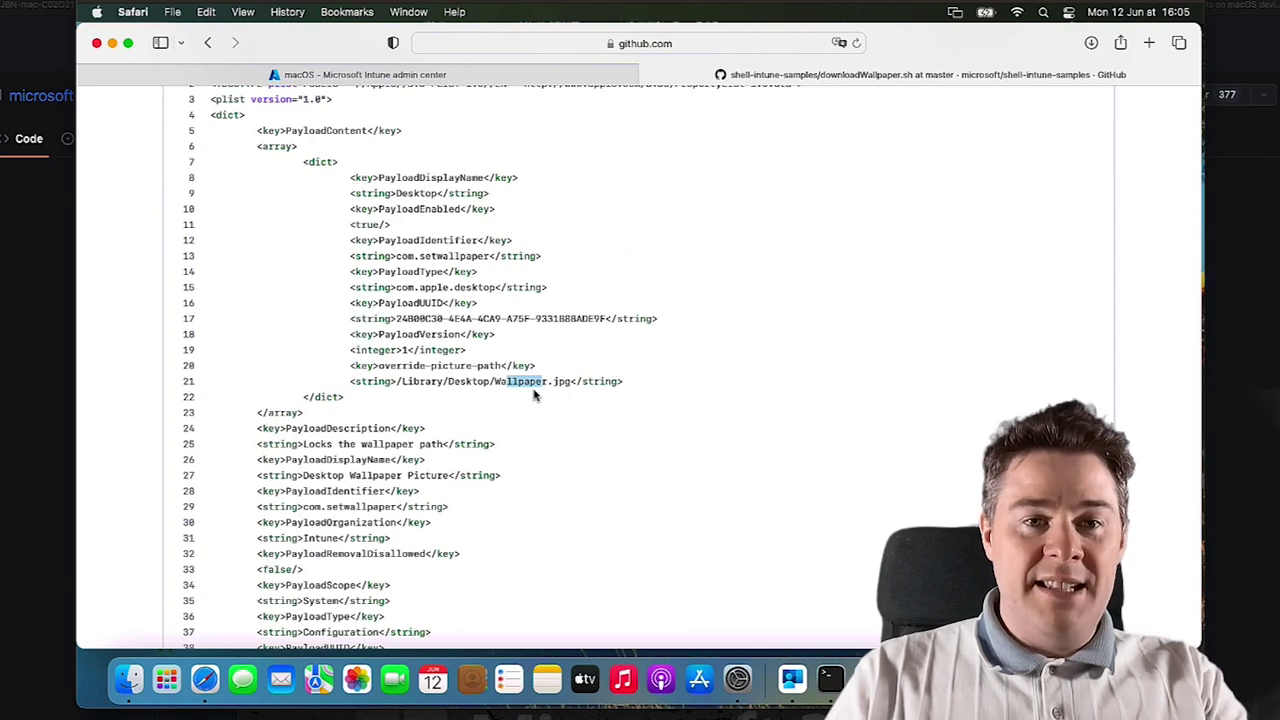
pyautogui.scroll(5, 760, 216)
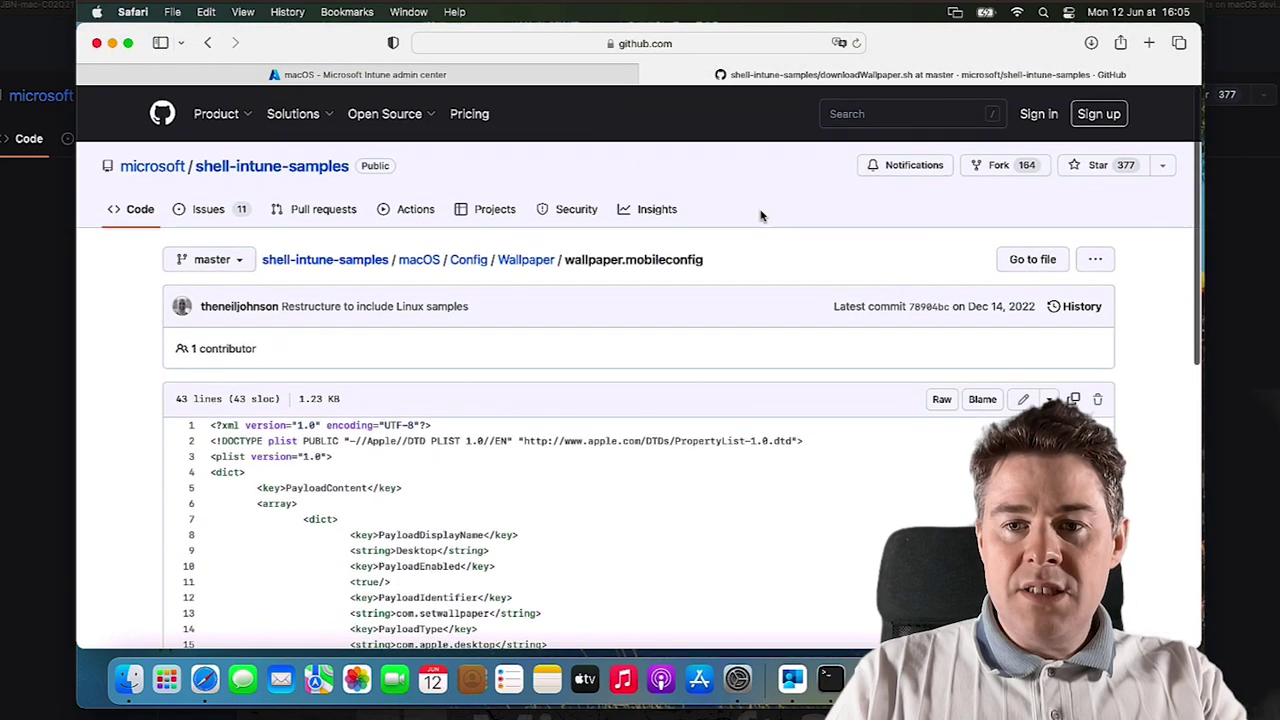
pyautogui.click(941, 399)
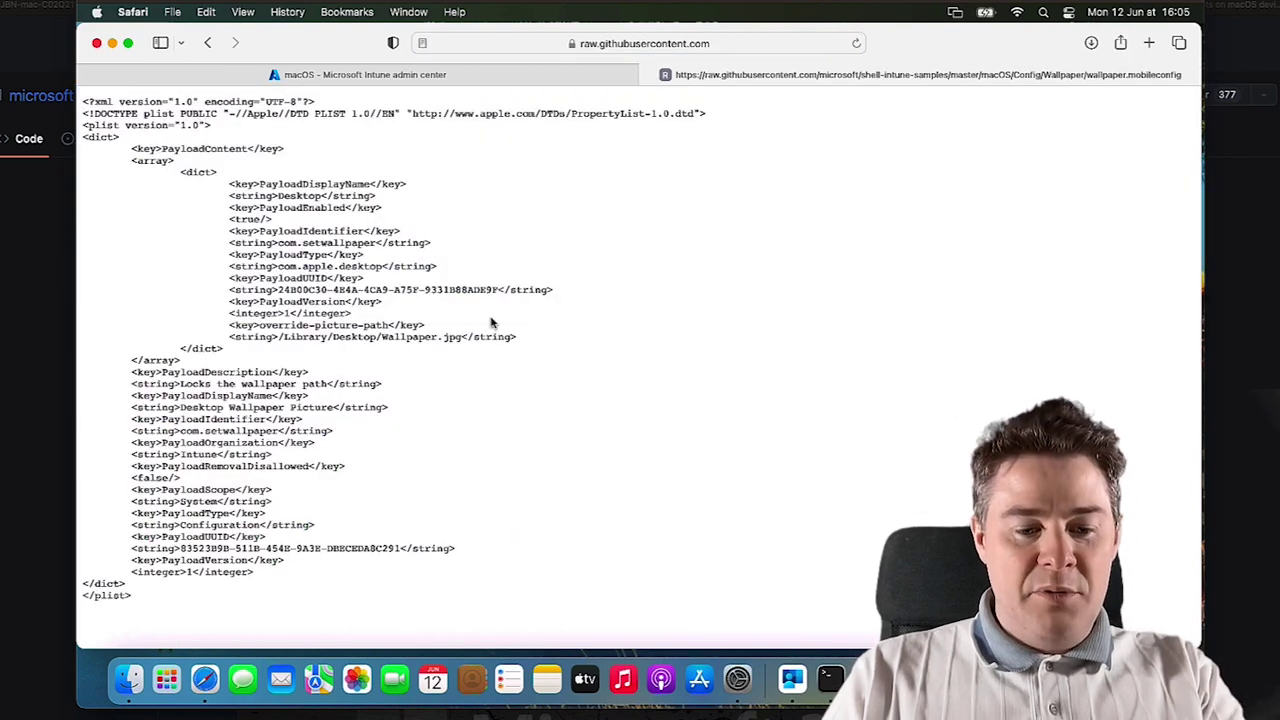
# - Copy the raw XML and paste it into a new TextEdit document
pyautogui.press('super+a')
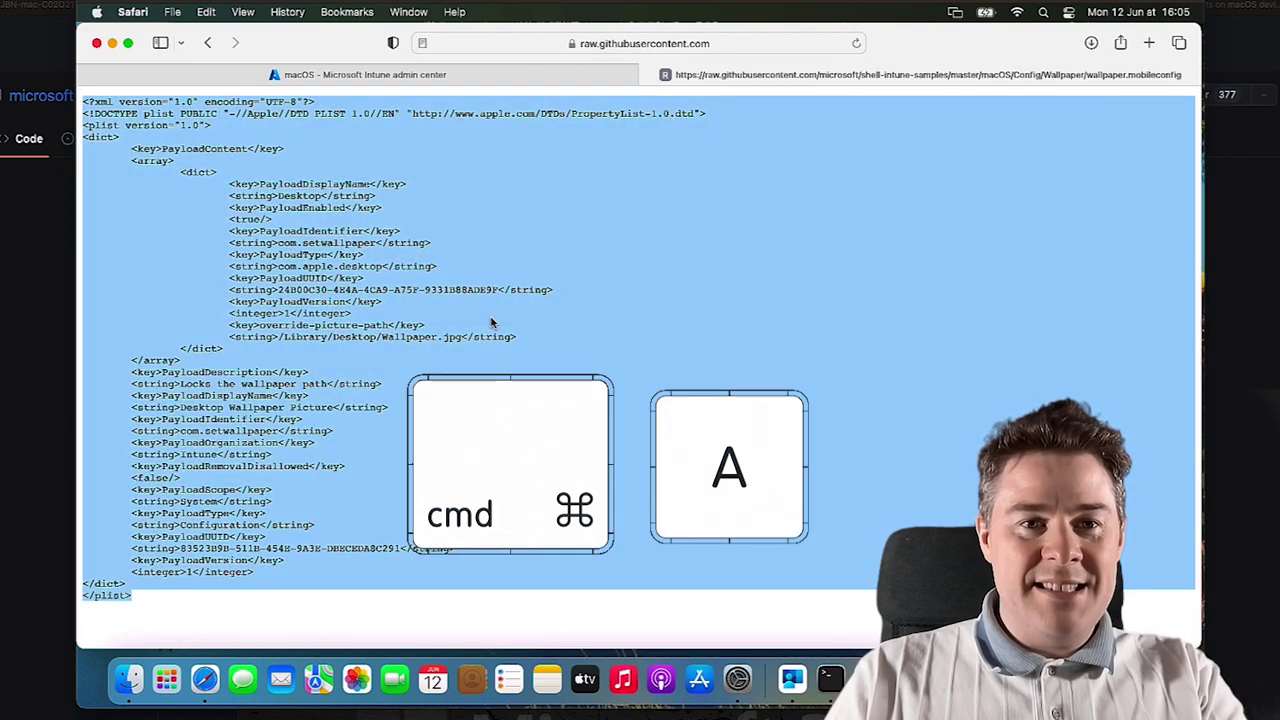
pyautogui.press('super+c')
pyautogui.click(880, 680)
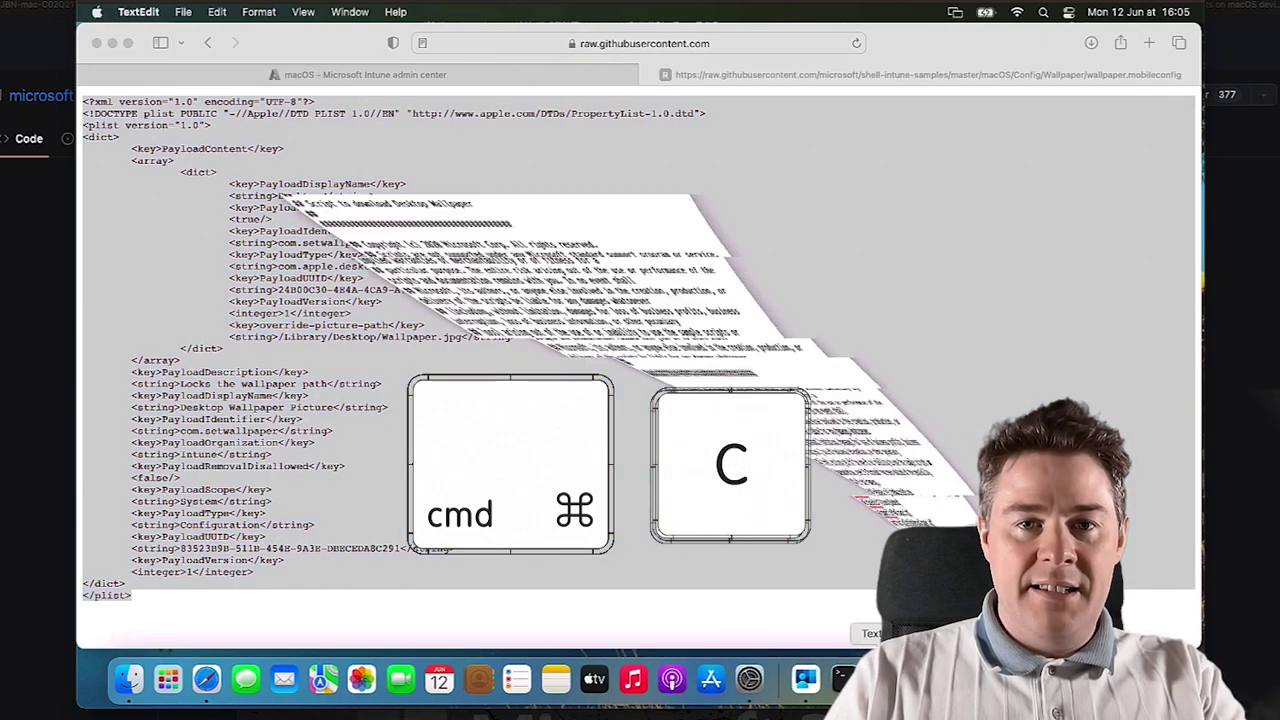
pyautogui.click(183, 13)
pyautogui.click(190, 30)
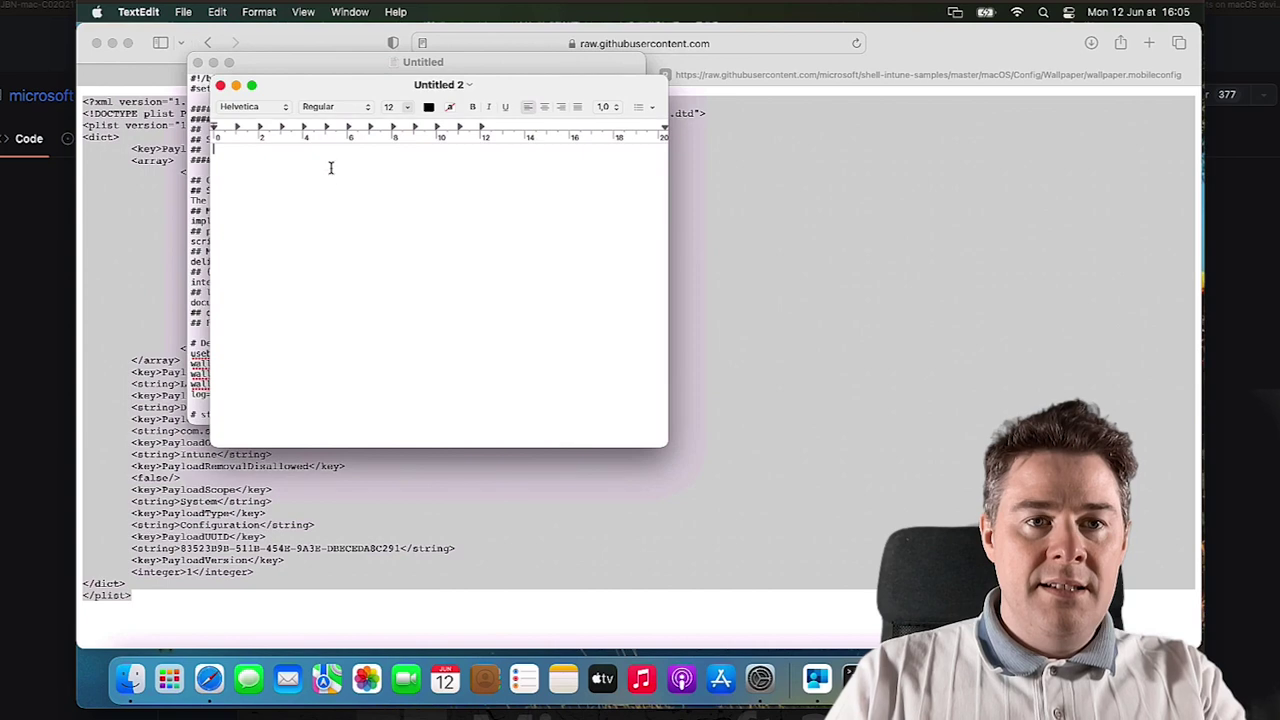
pyautogui.press('super+v')
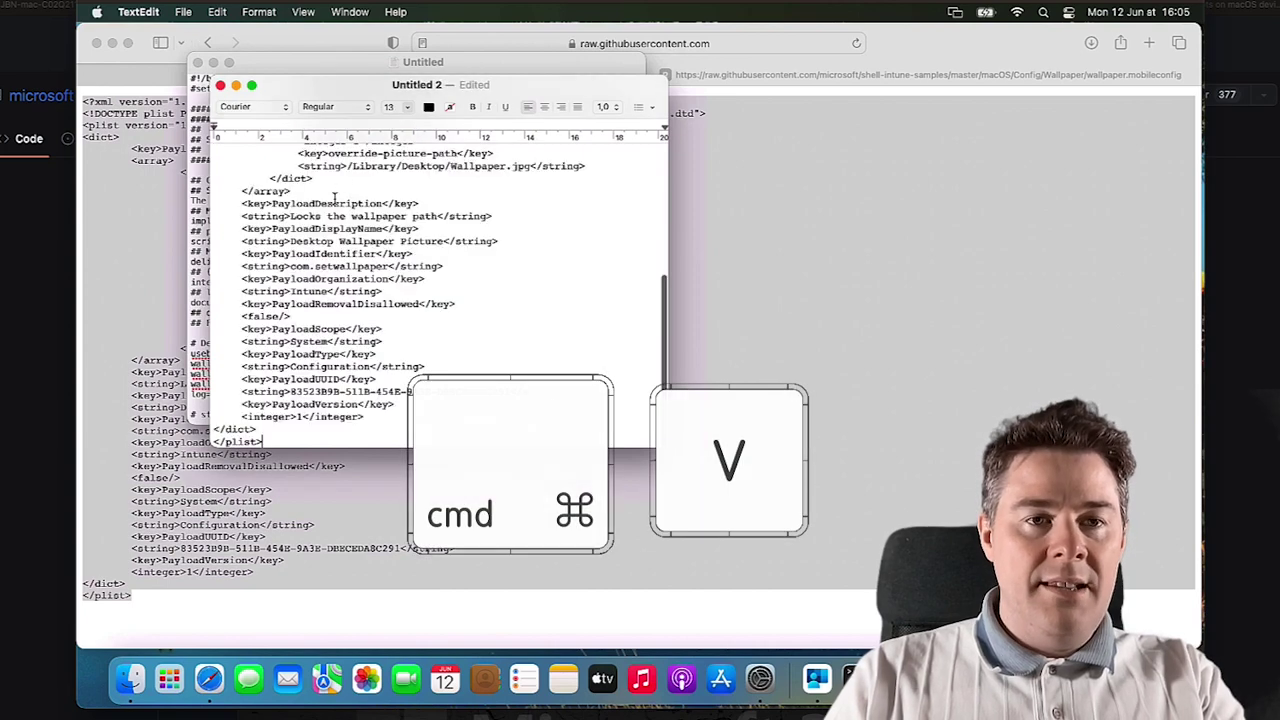
# - Convert the TextEdit document to plain text
pyautogui.click(258, 12)
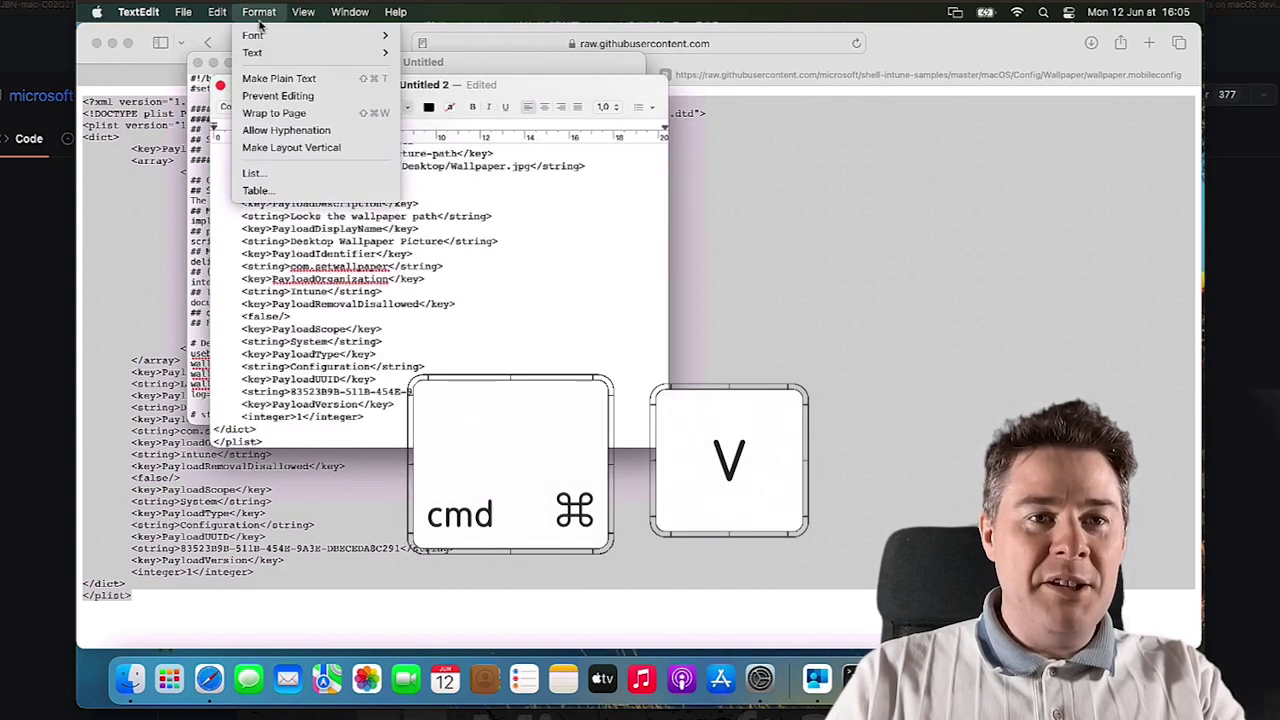
pyautogui.click(270, 78)
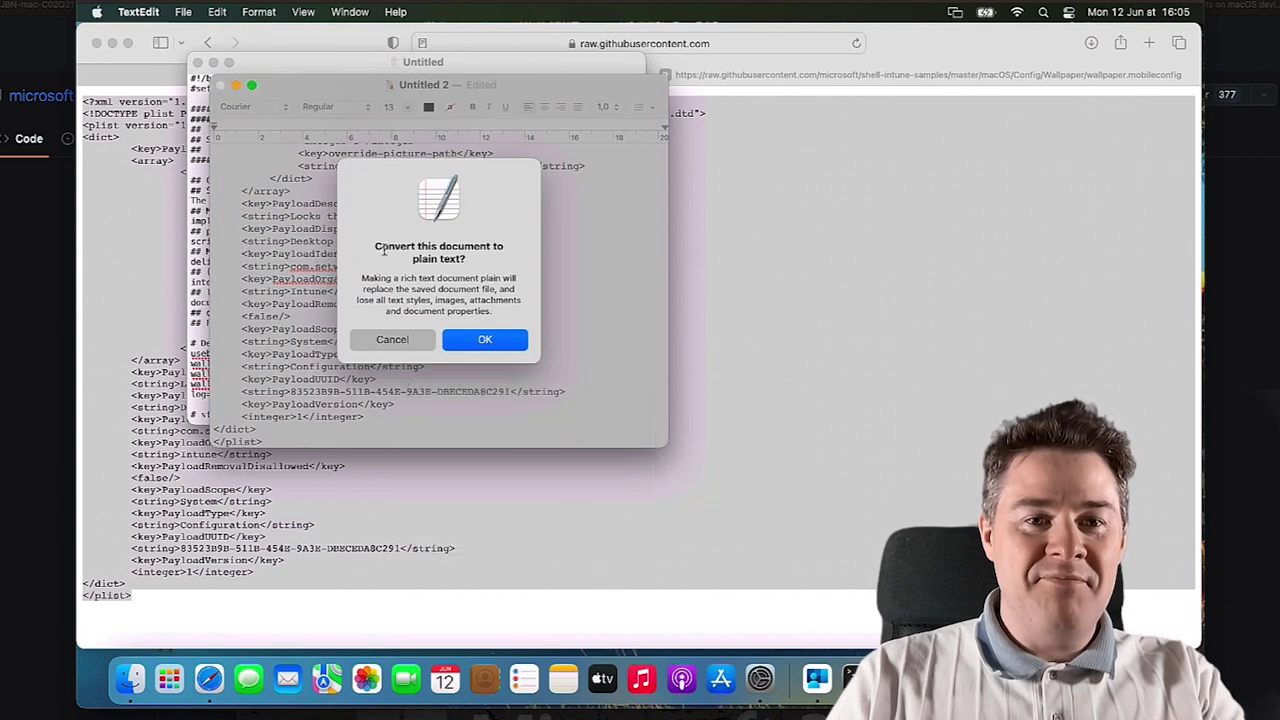
pyautogui.click(480, 340)
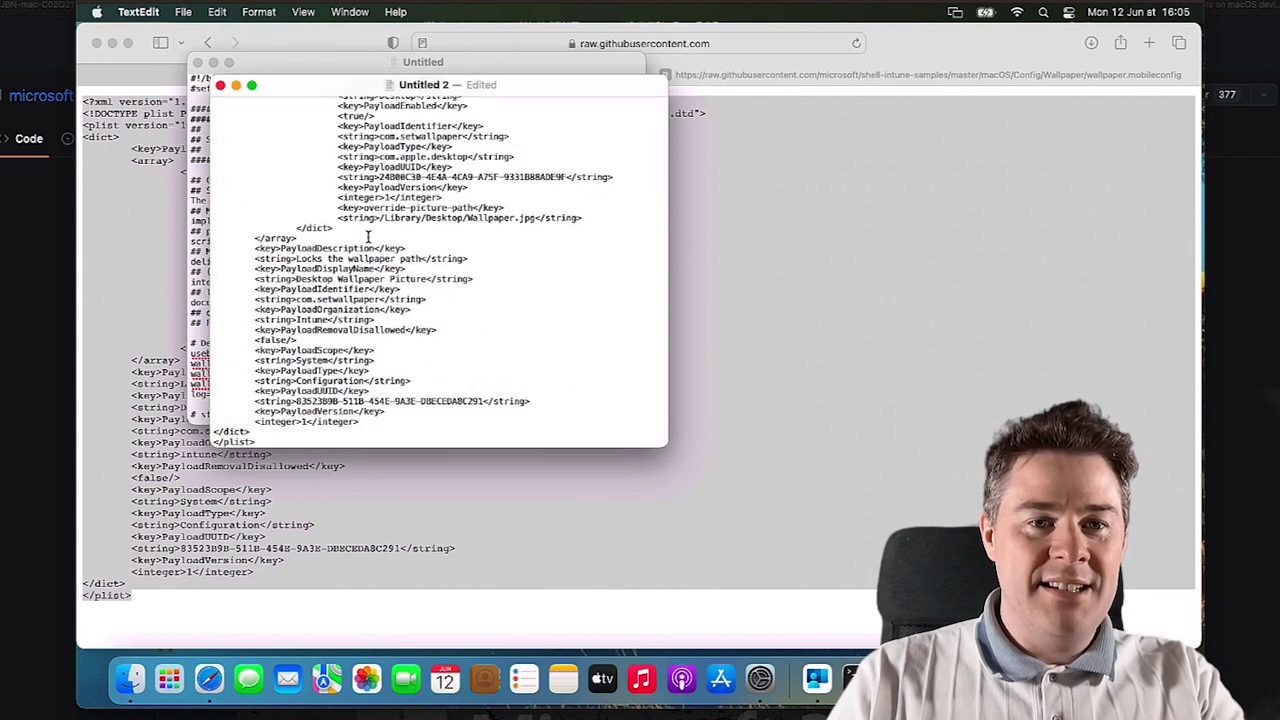
pyautogui.scroll(3, 368, 236)
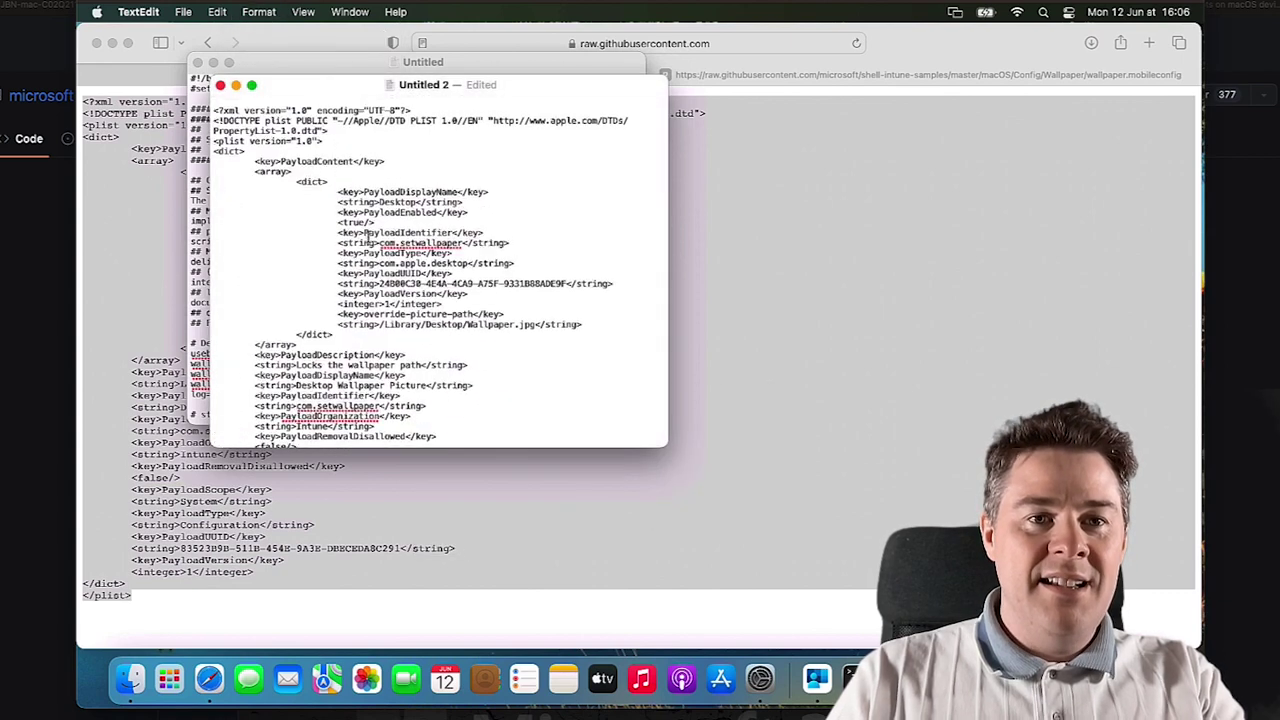
# - Save to the Desktop, creating a new ConfigurationProfiles folder there
pyautogui.click(183, 12)
pyautogui.click(199, 113)
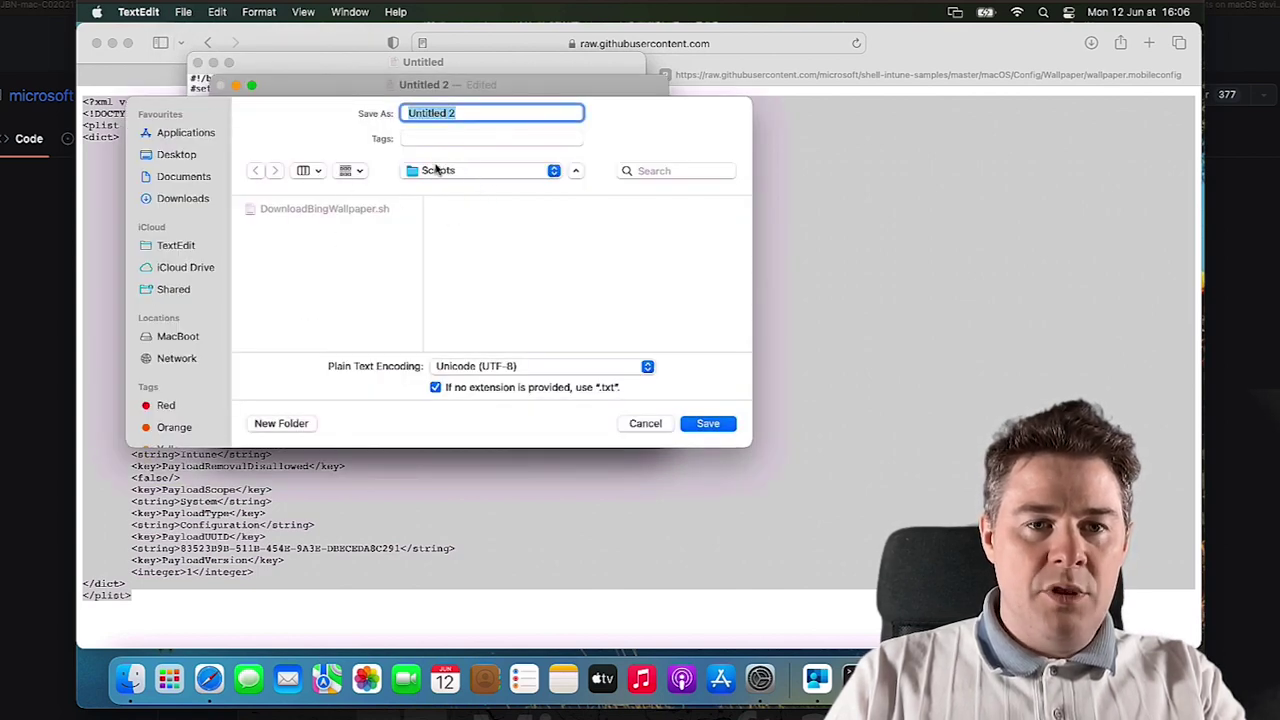
pyautogui.click(554, 174)
pyautogui.click(483, 189)
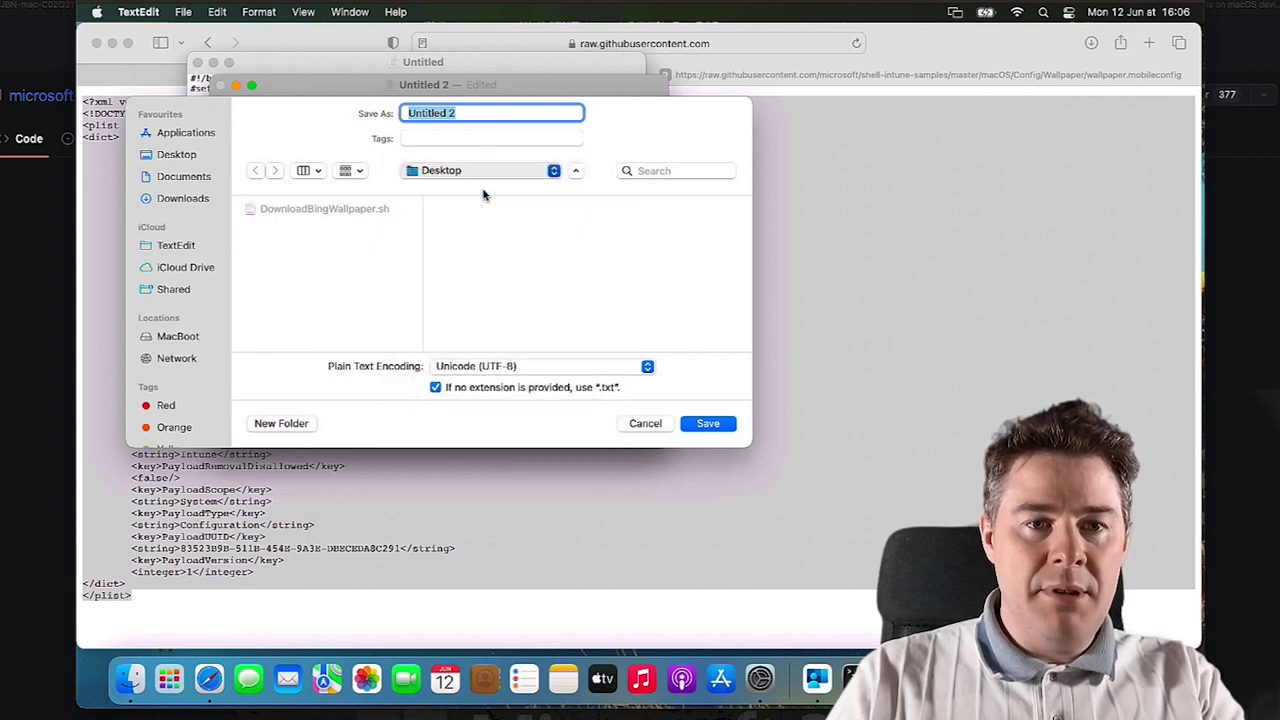
pyautogui.click(283, 424)
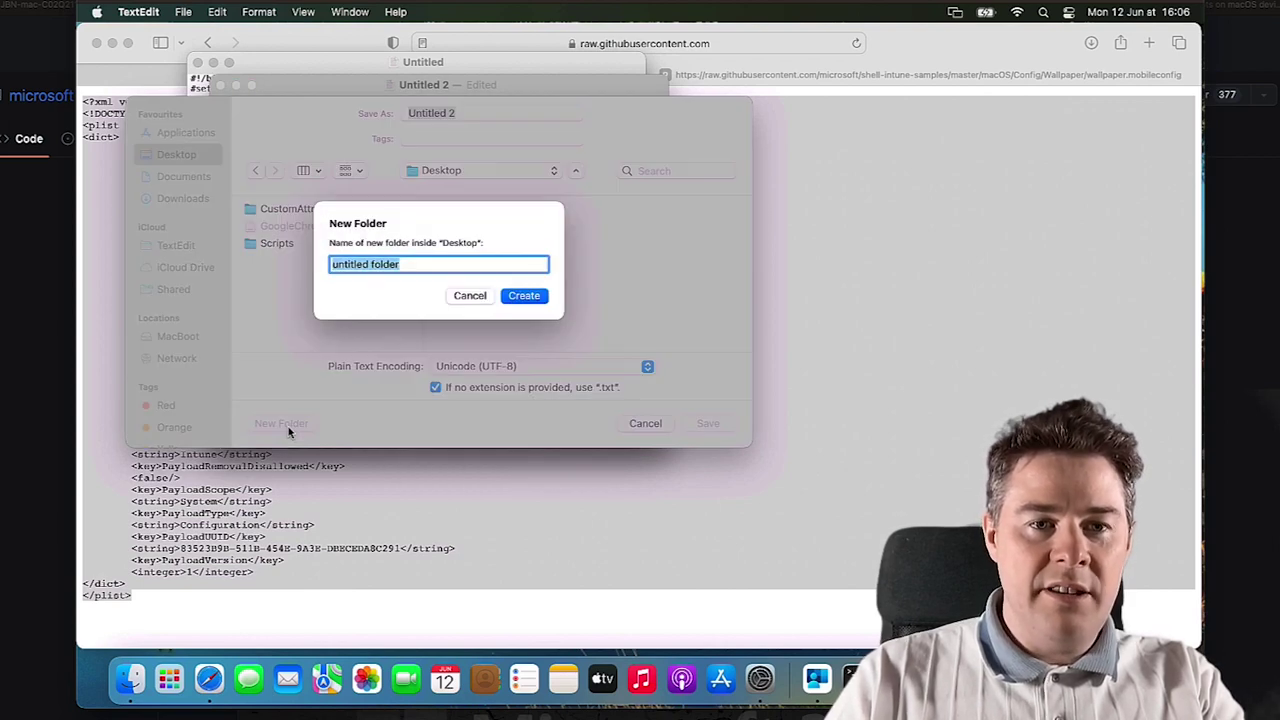
pyautogui.write('Configur')
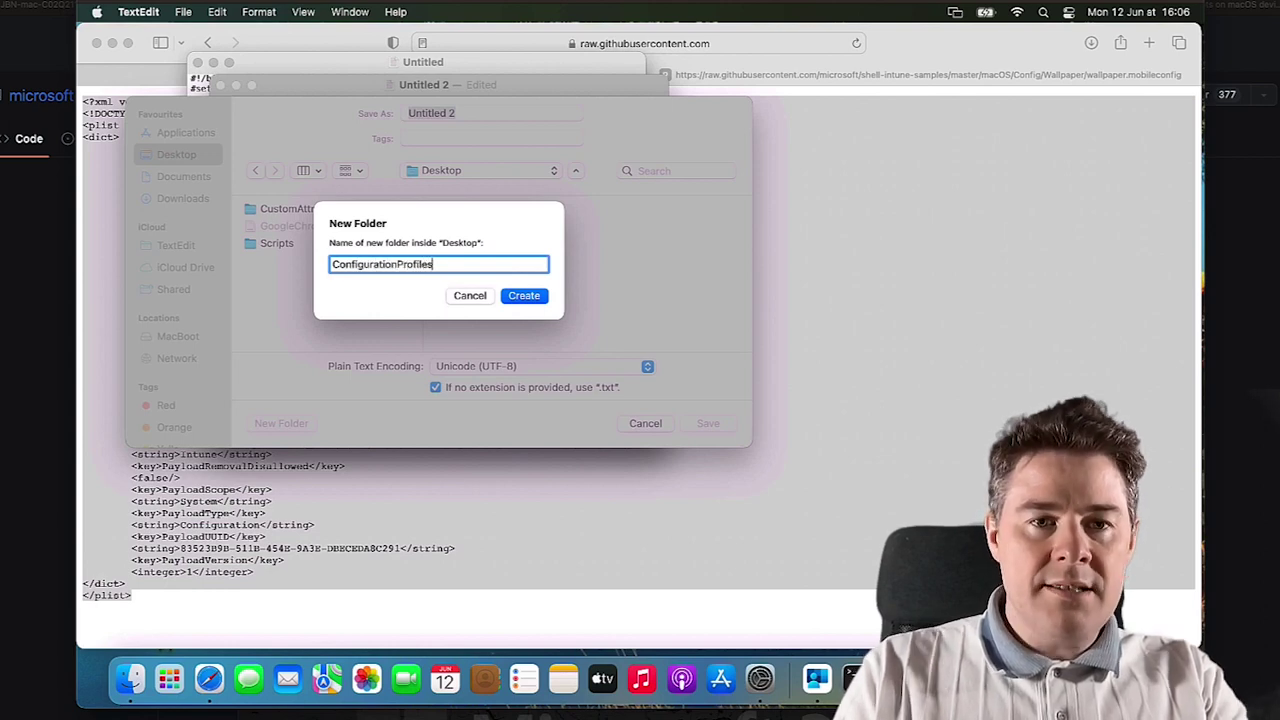
pyautogui.write('ationProfiles')
pyautogui.press('Return')
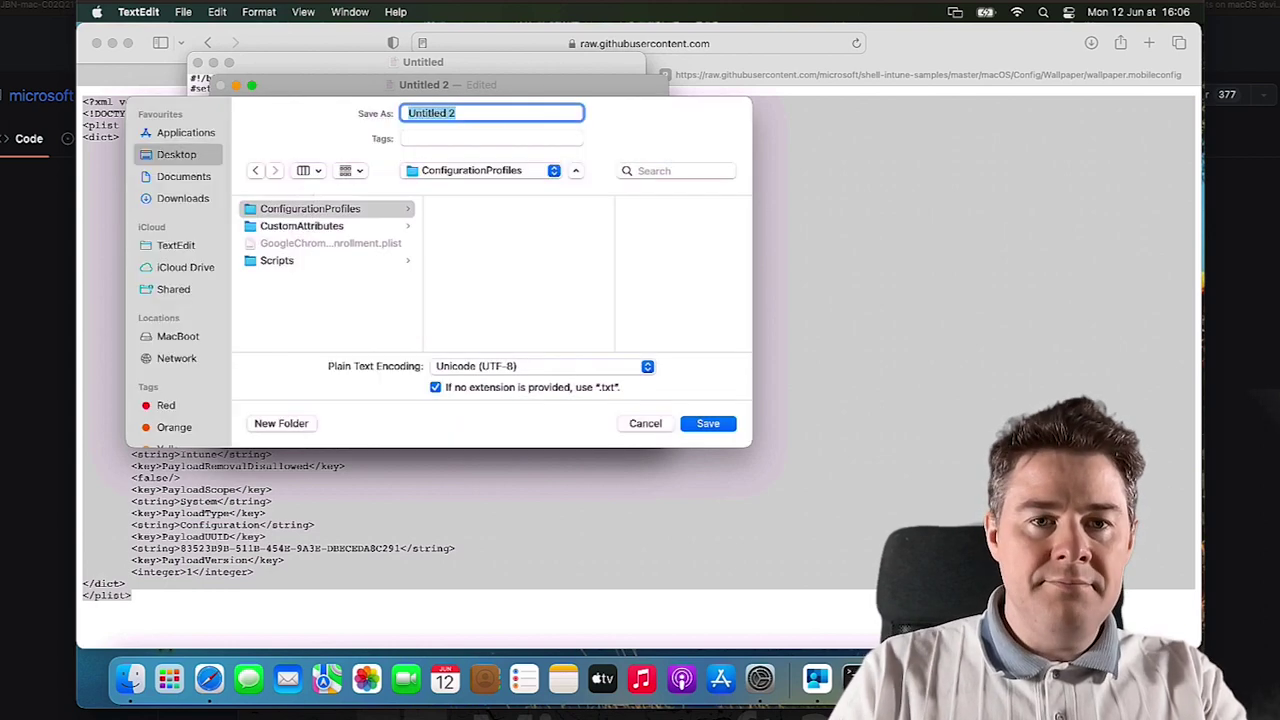
# - Name the file SetWallpaper.mobileconfig without a .txt extension and save it
pyautogui.click(436, 388)
pyautogui.click(475, 112)
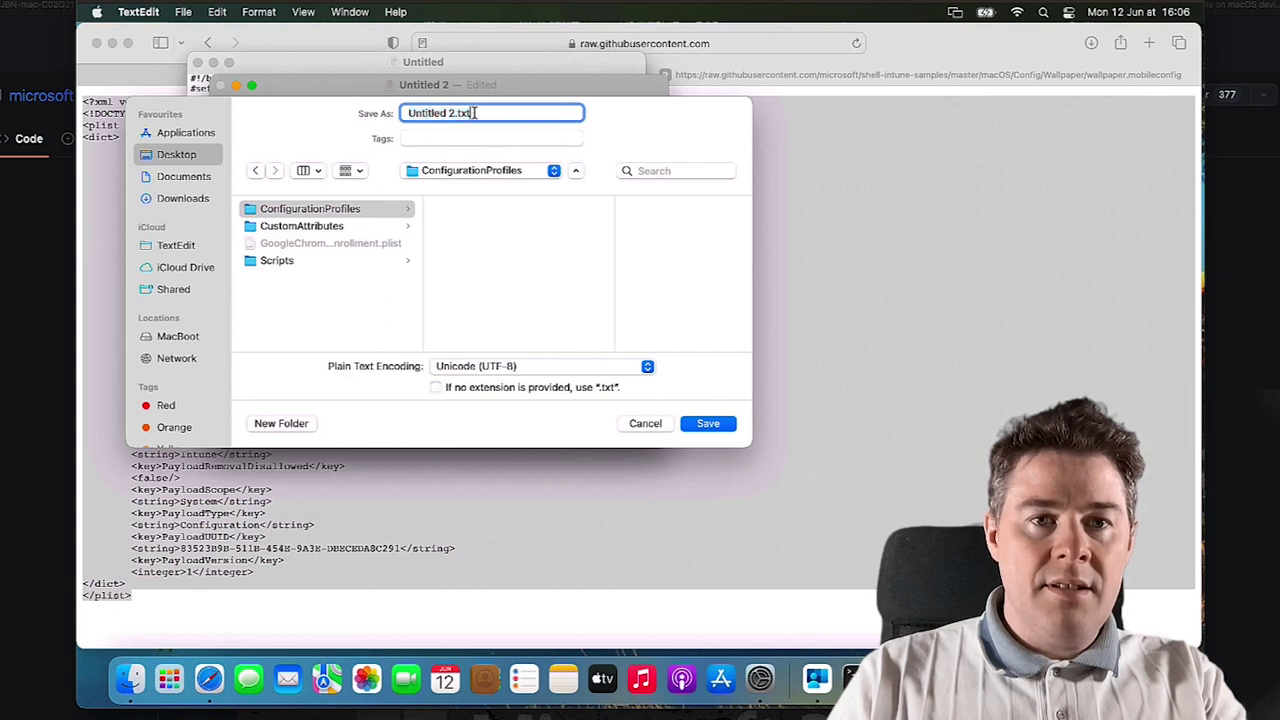
pyautogui.moveTo(492, 113); pyautogui.dragTo(352, 107)
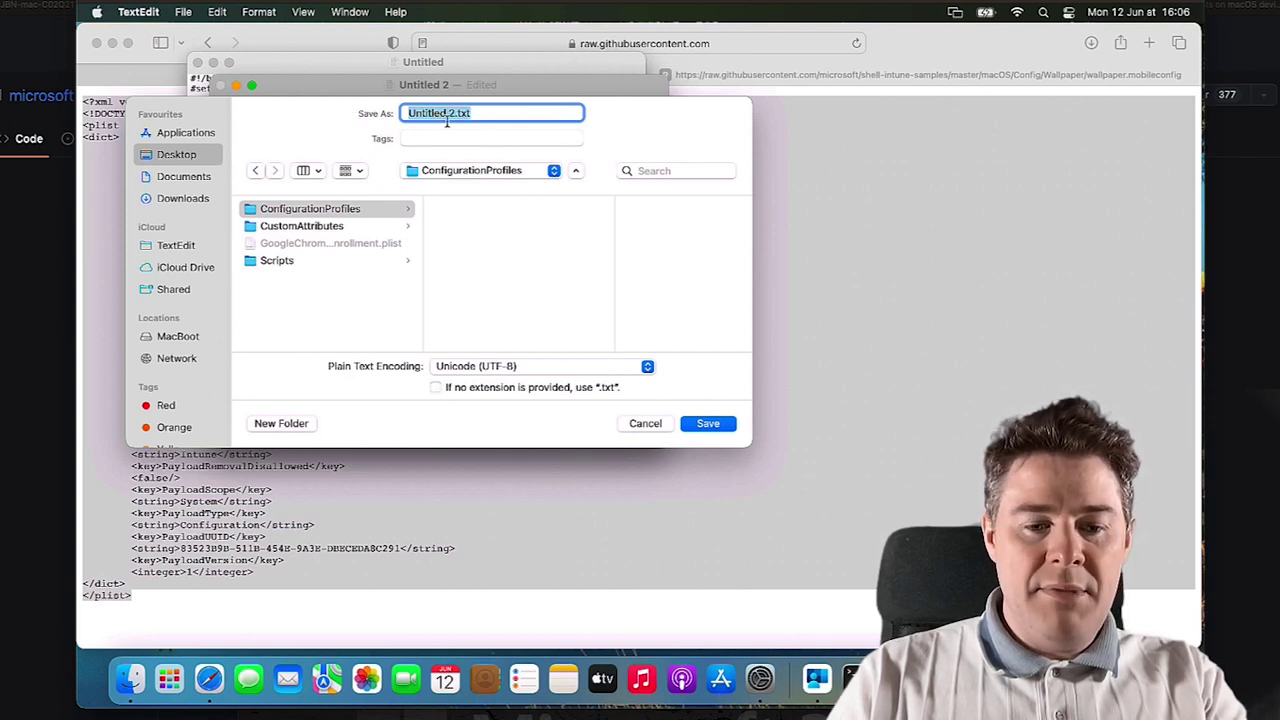
pyautogui.write('SetWallpaper.mobileconfig')
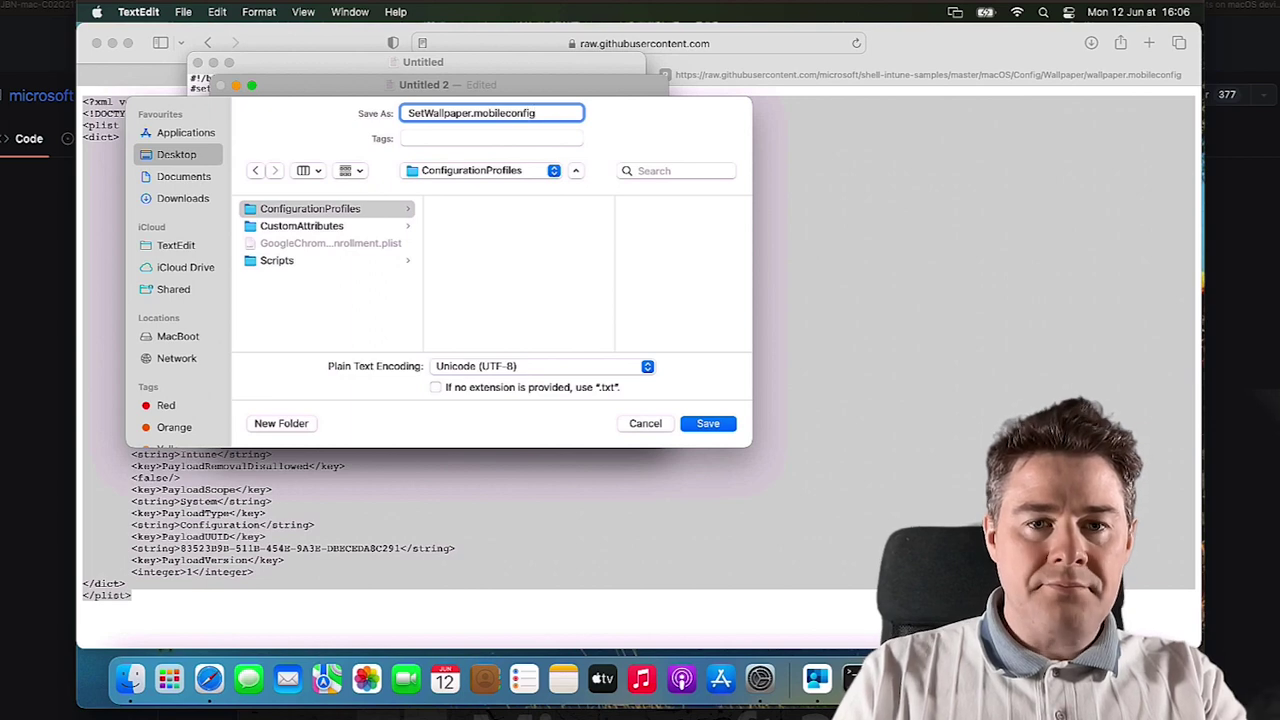
pyautogui.press('Return')
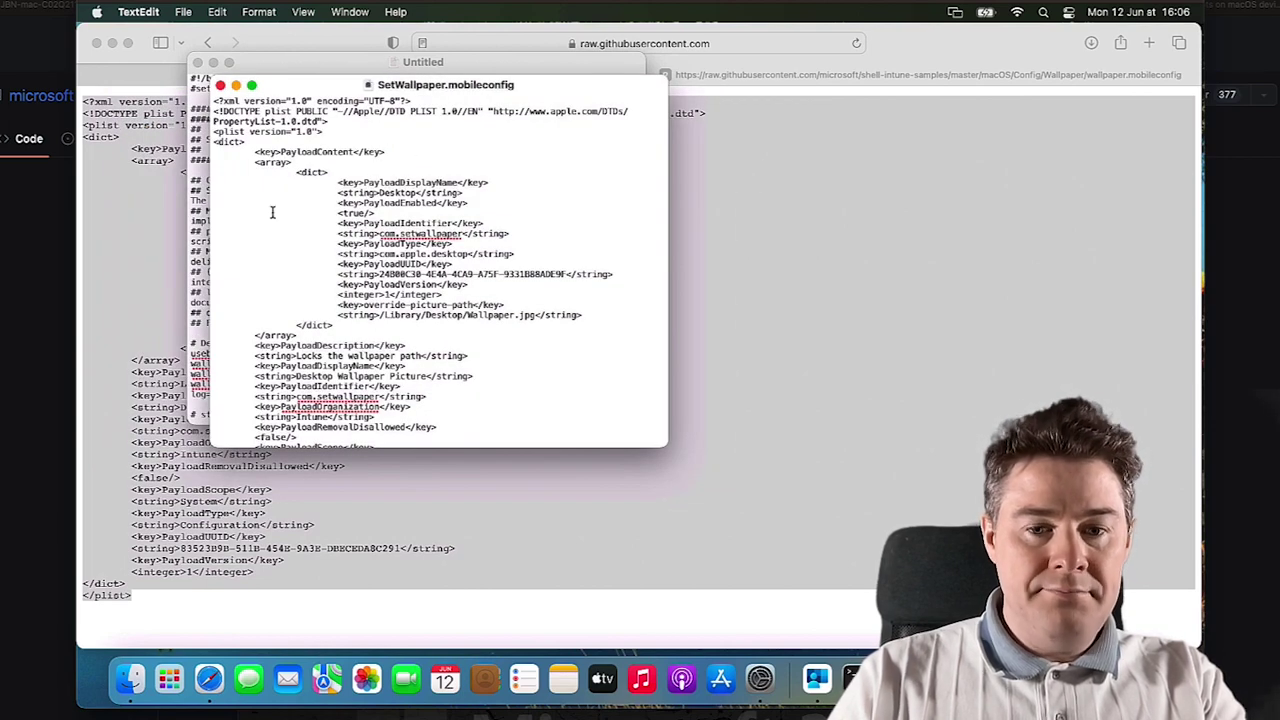
pyautogui.click(130, 680)
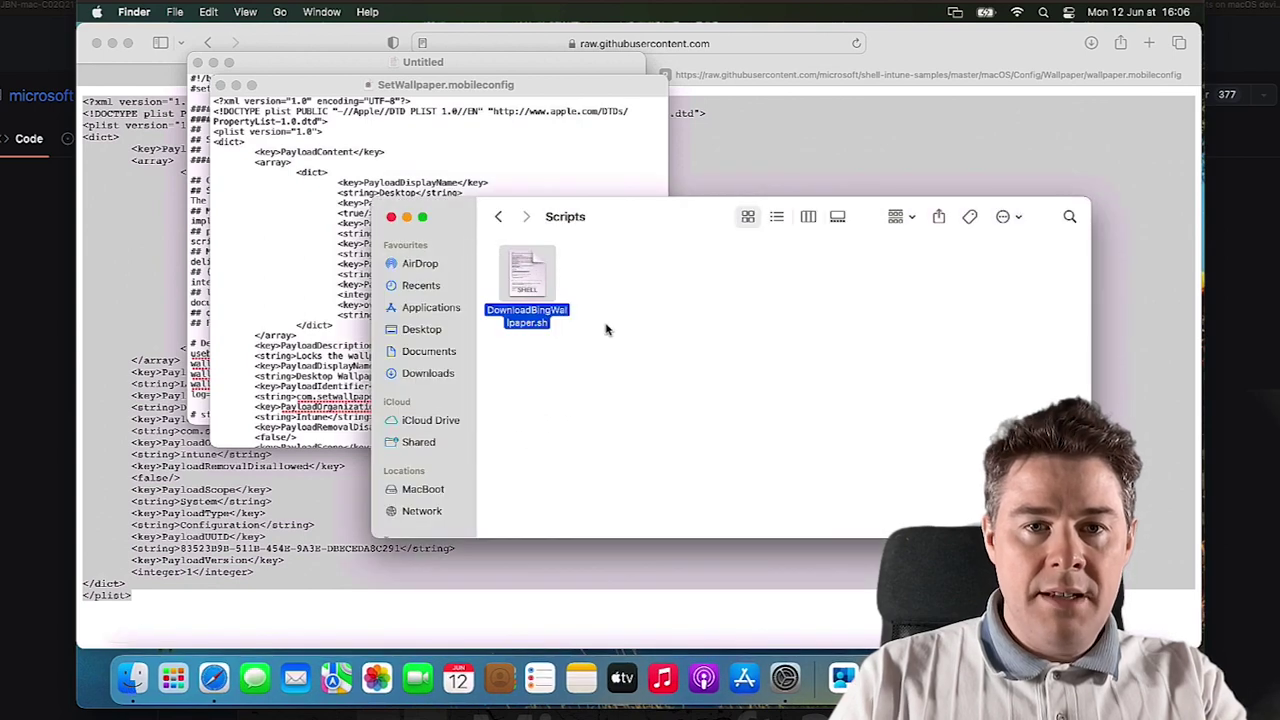
# - Confirm SetWallpaper.mobileconfig is in Desktop's ConfigurationProfiles folder and open the Mac's Profiles settings
pyautogui.click(498, 216)
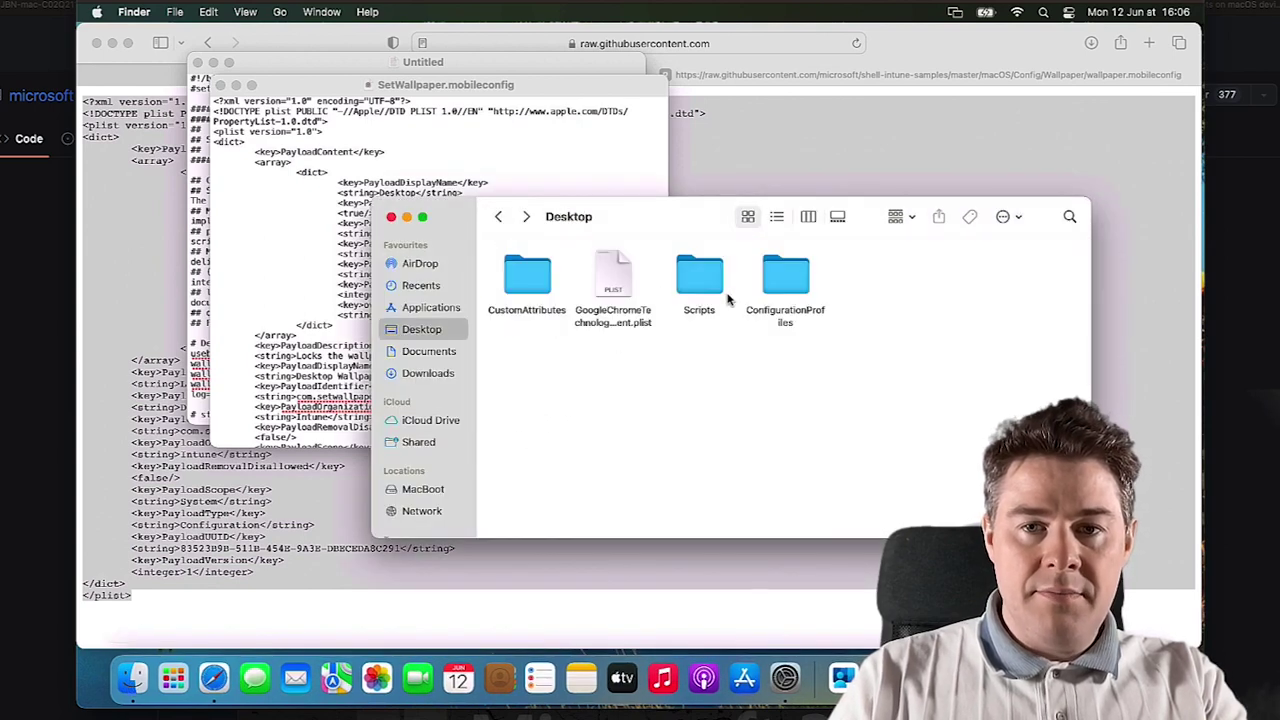
pyautogui.doubleClick(787, 280)
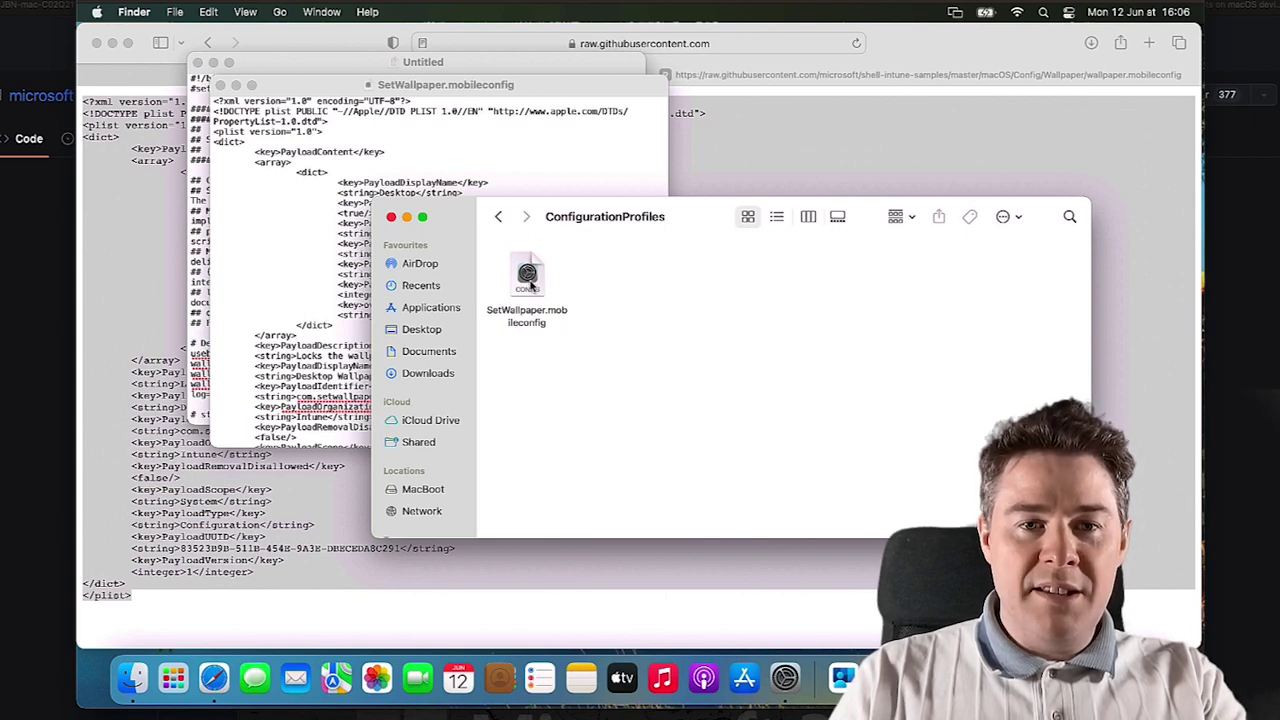
pyautogui.click(785, 678)
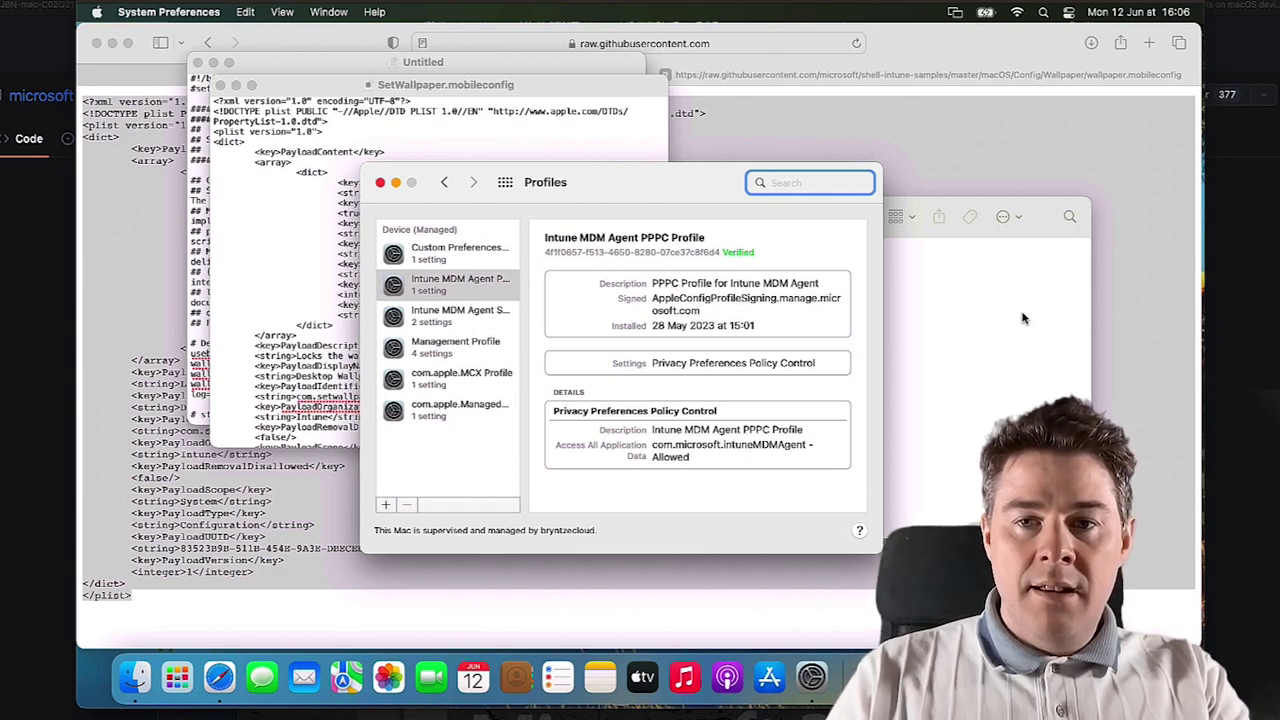
pyautogui.click(219, 677)
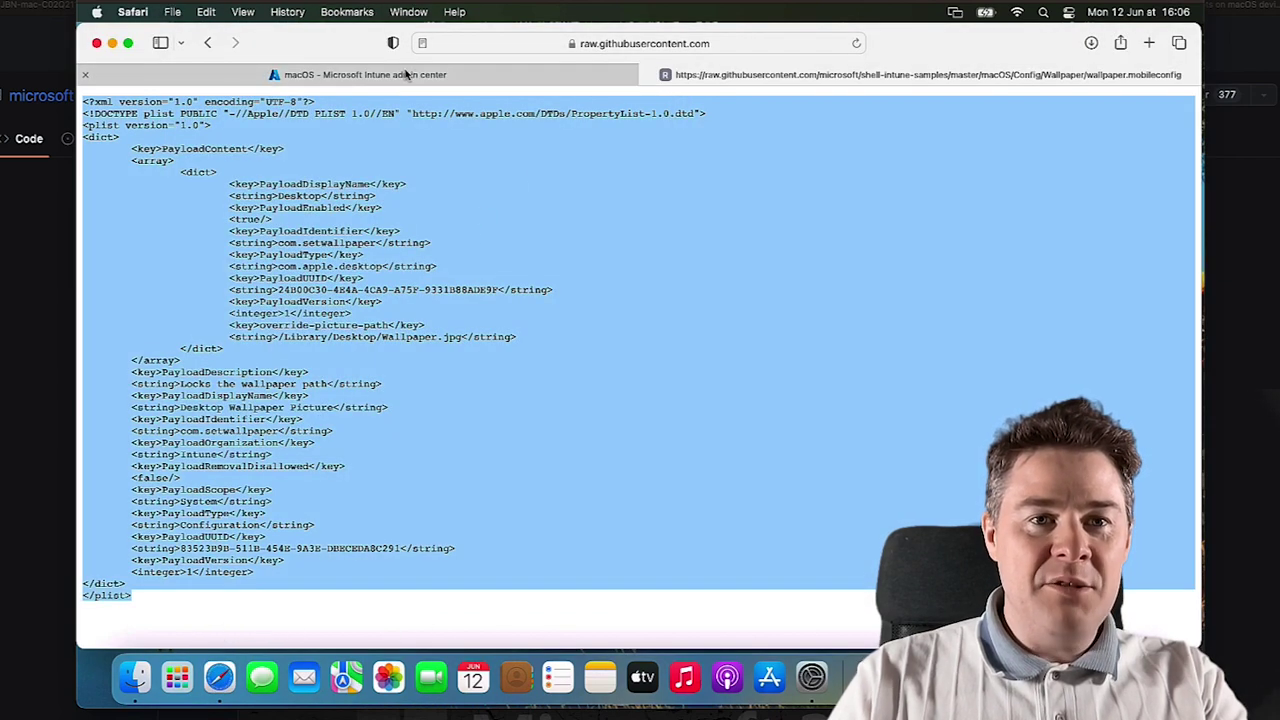
# - Go back to the Wallpaper readme and select its /Library/Desktop/Wallpaper.jpg path requirement
pyautogui.click(207, 43)
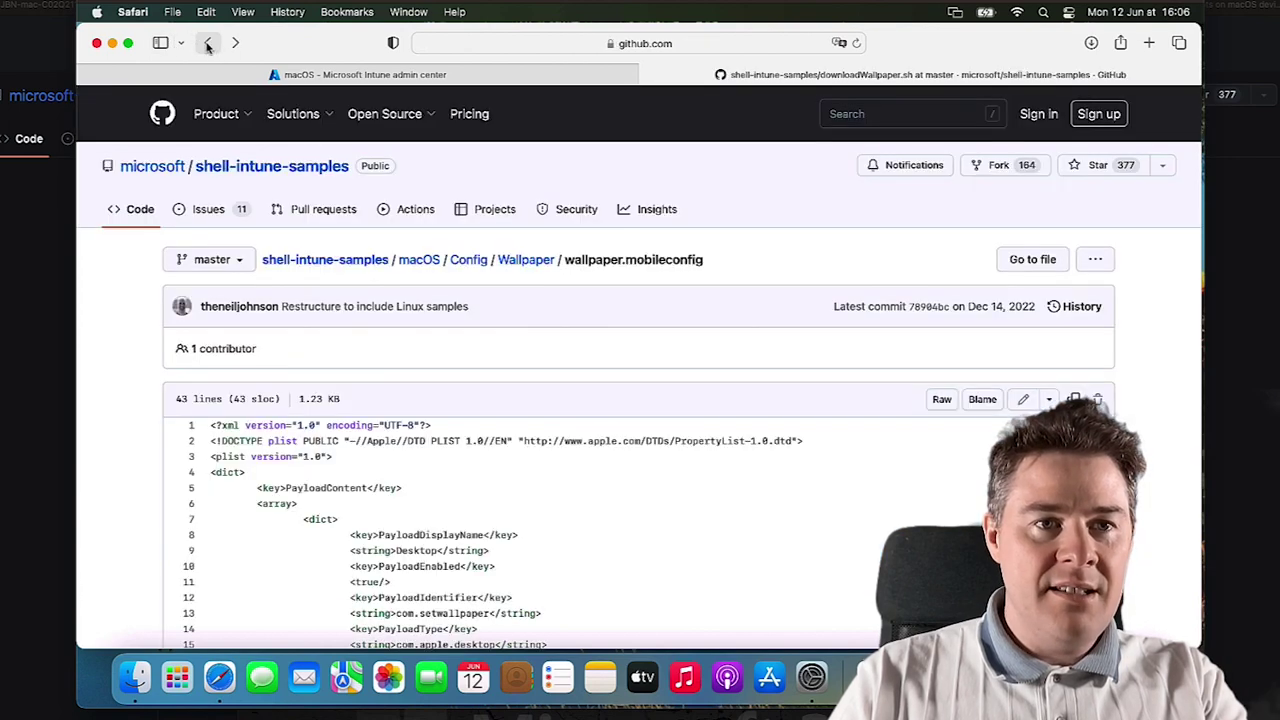
pyautogui.click(207, 43)
pyautogui.moveTo(222, 113)
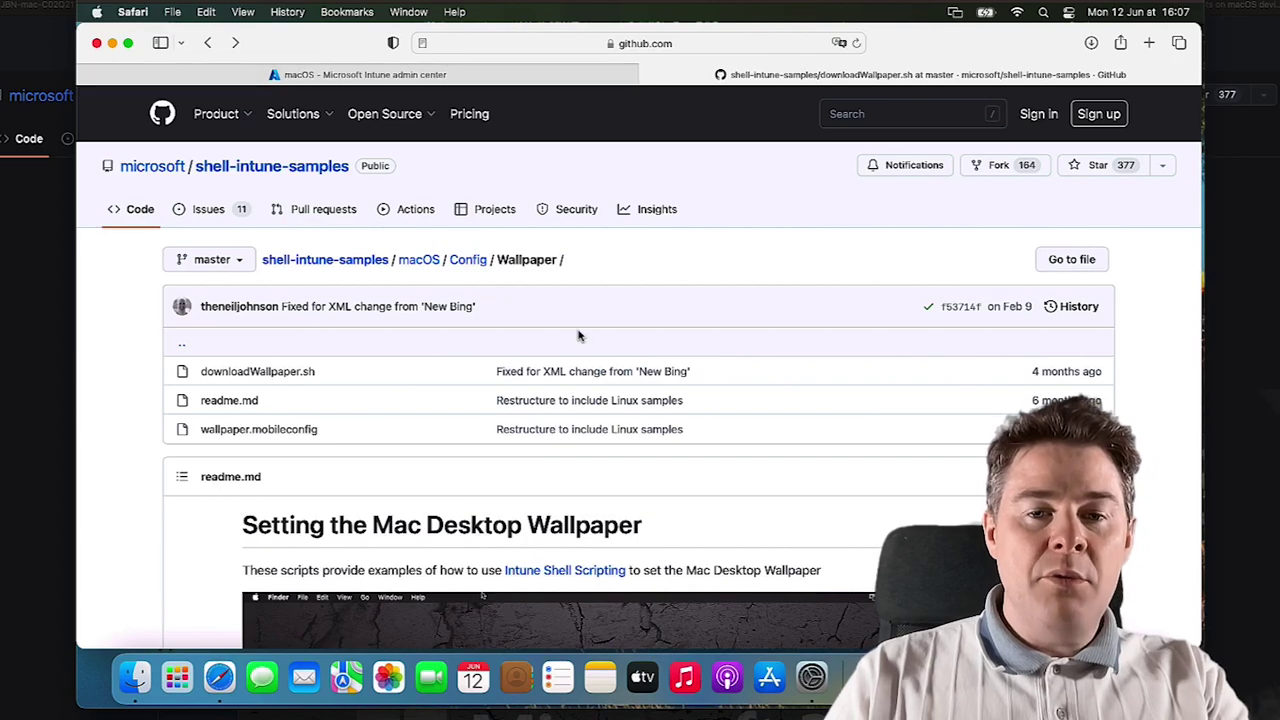
pyautogui.scroll(-15, 580, 334)
pyautogui.scroll(2, 578, 335)
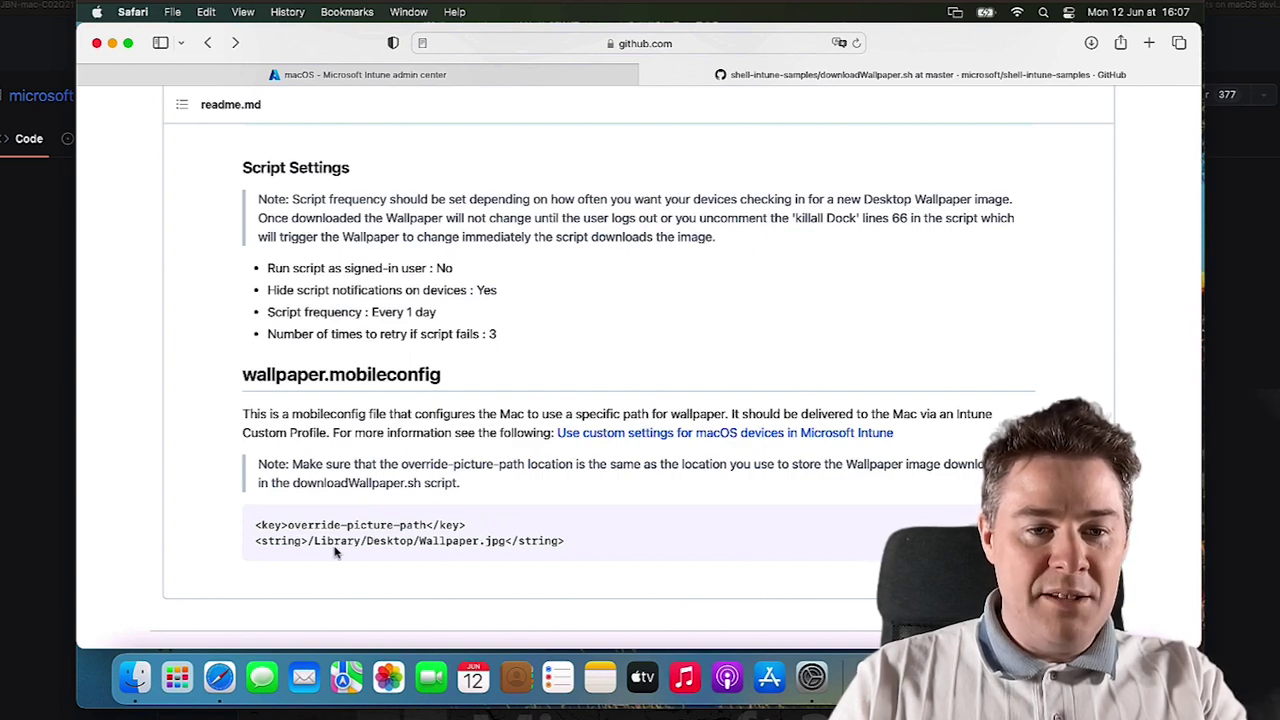
pyautogui.moveTo(314, 540); pyautogui.dragTo(493, 541)
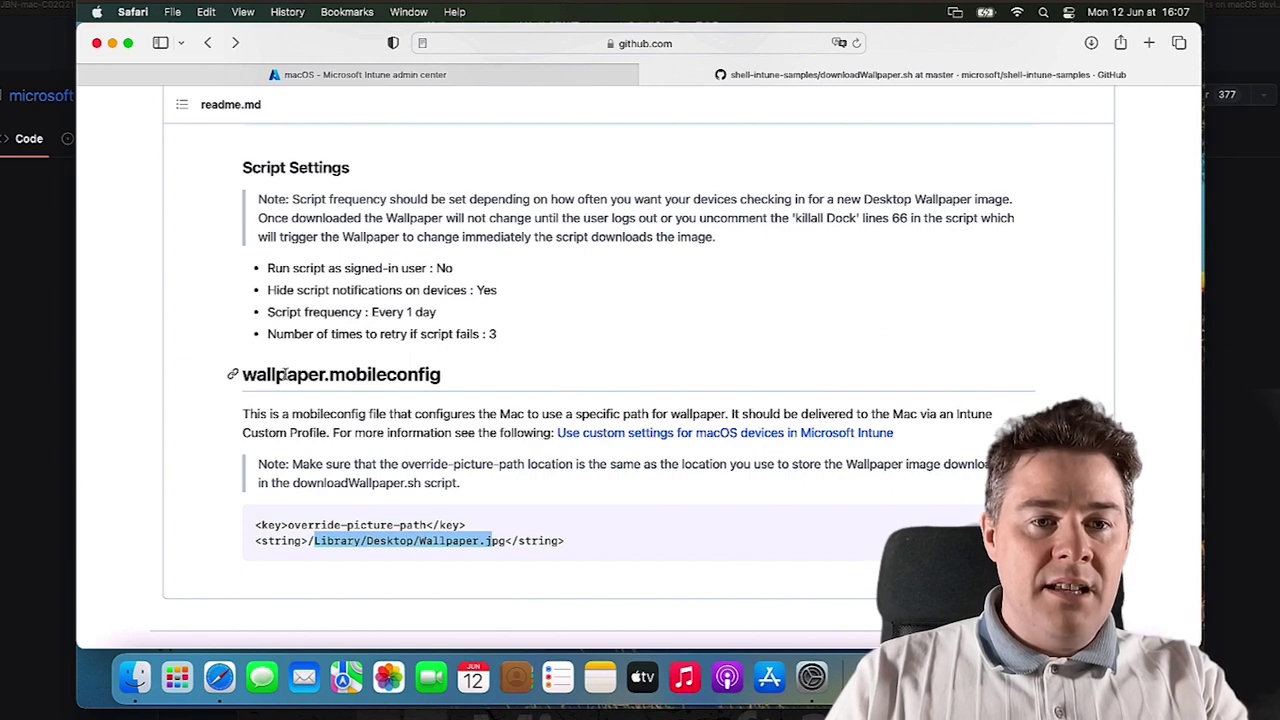
pyautogui.click(400, 76)
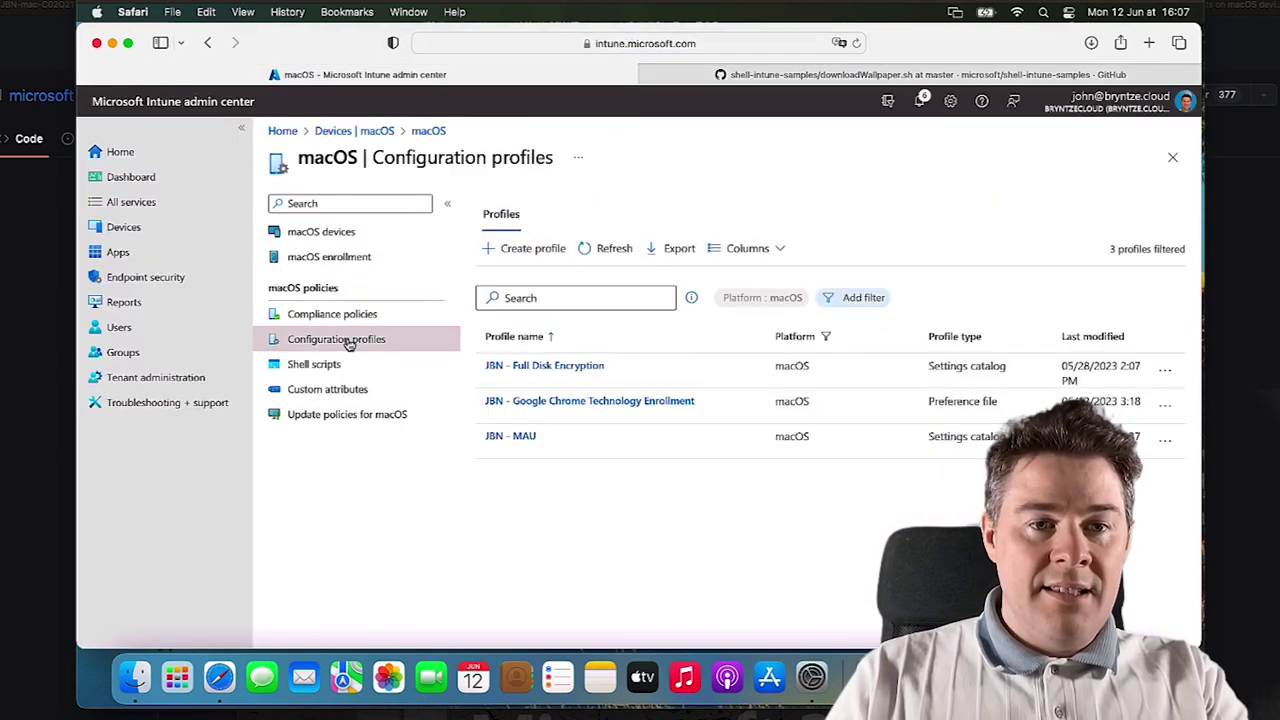
# - Create a new macOS configuration profile from the Custom template
pyautogui.click(527, 249)
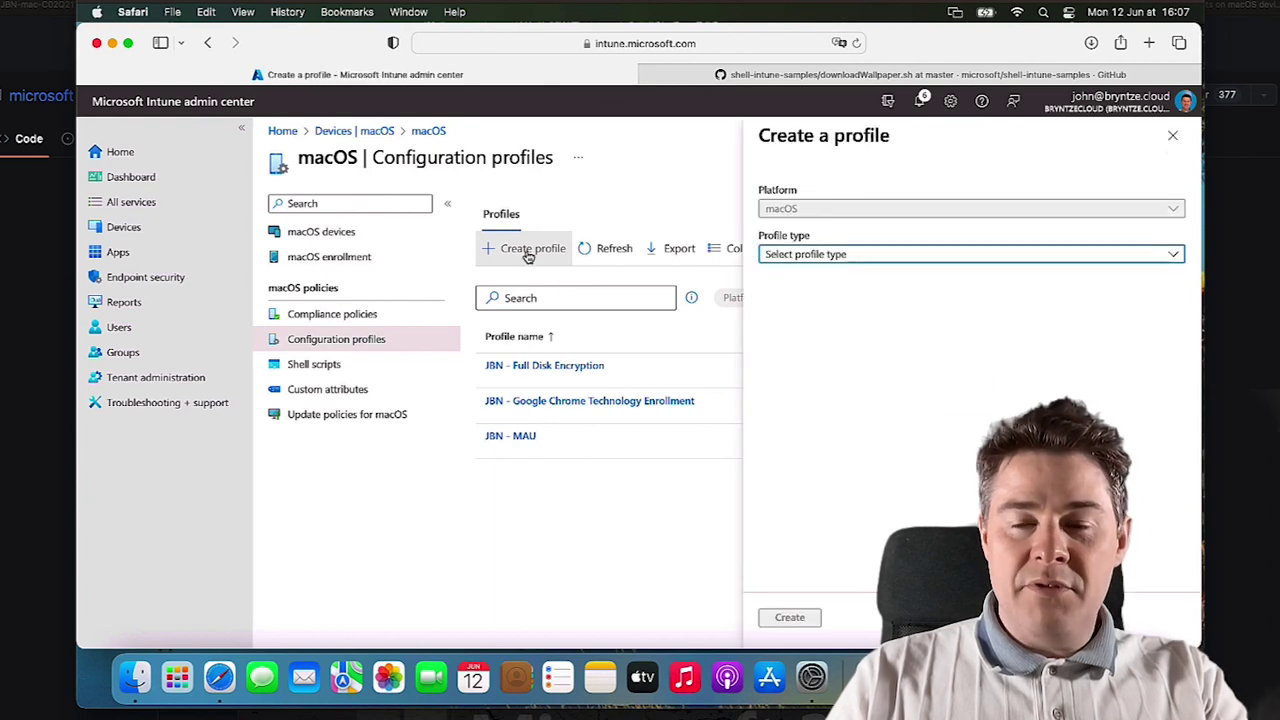
pyautogui.click(813, 257)
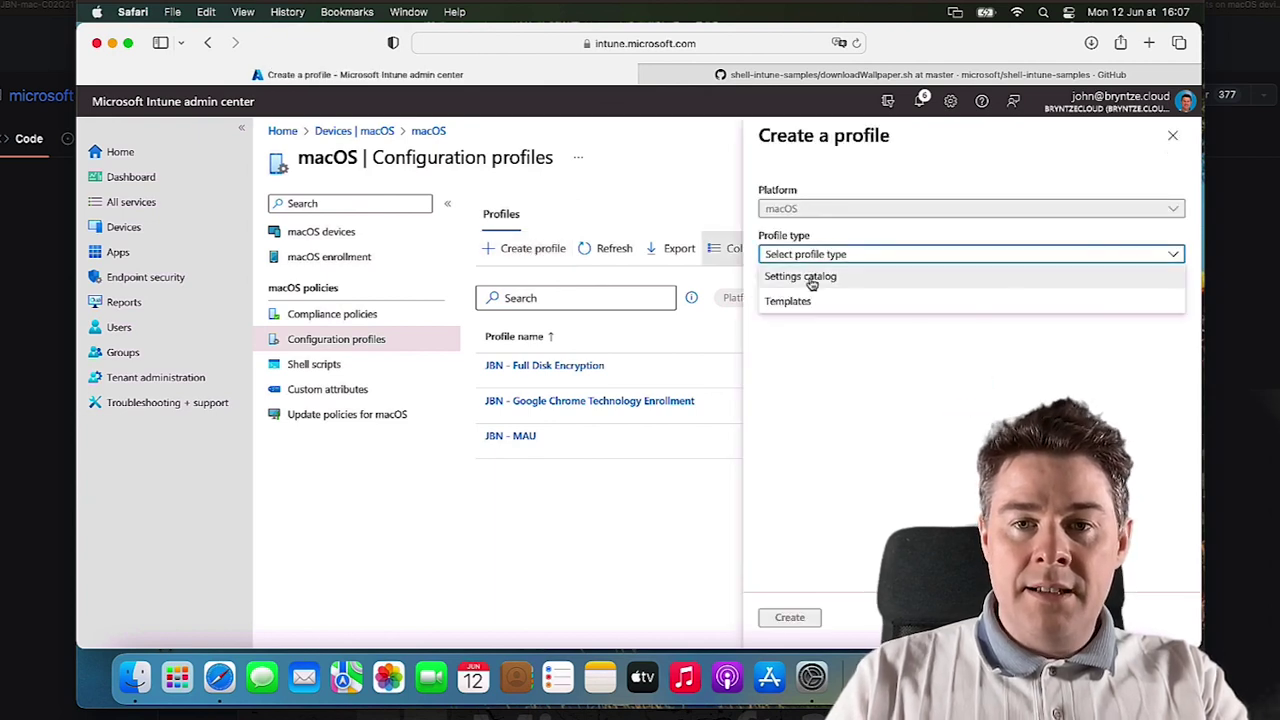
pyautogui.click(800, 306)
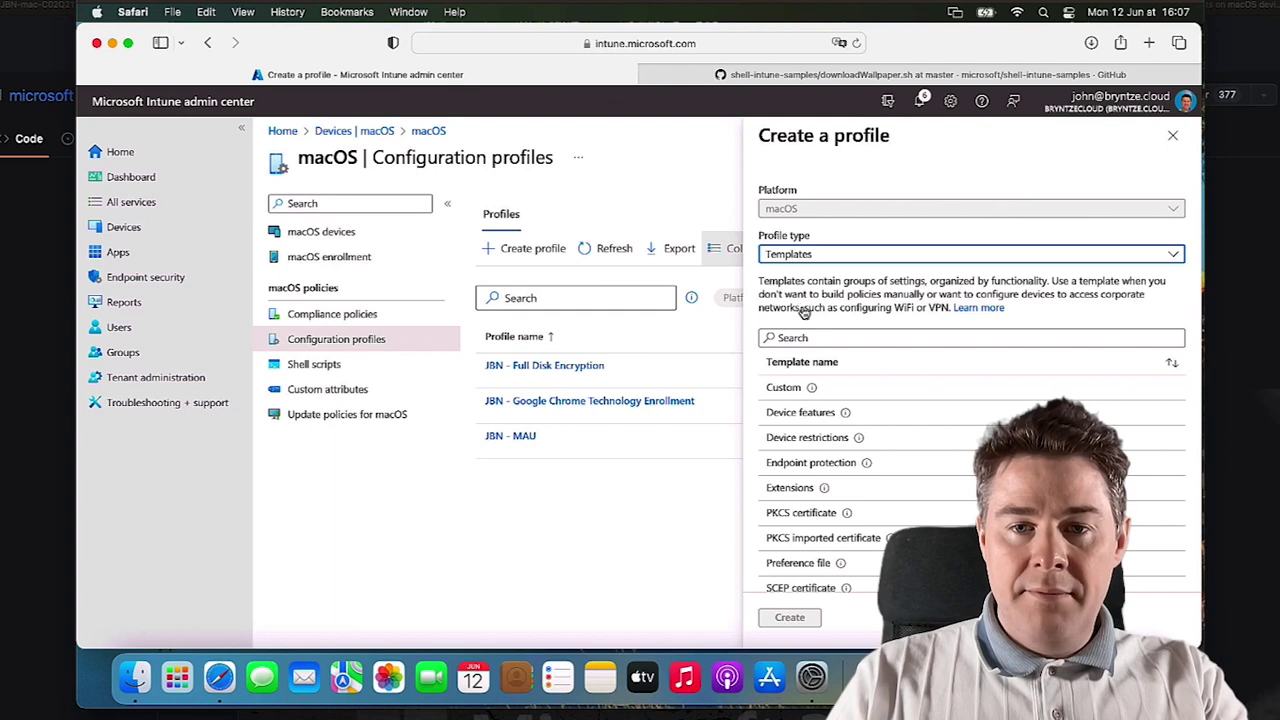
pyautogui.scroll(-2, 889, 428)
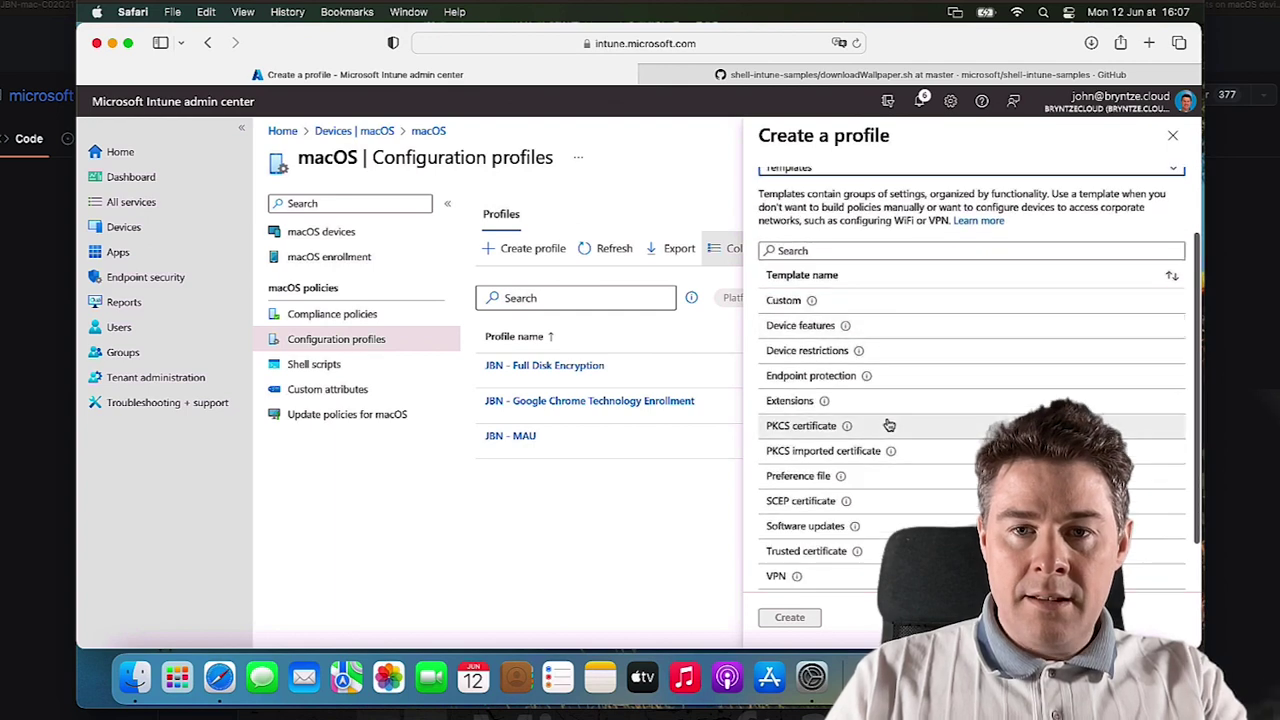
pyautogui.click(806, 303)
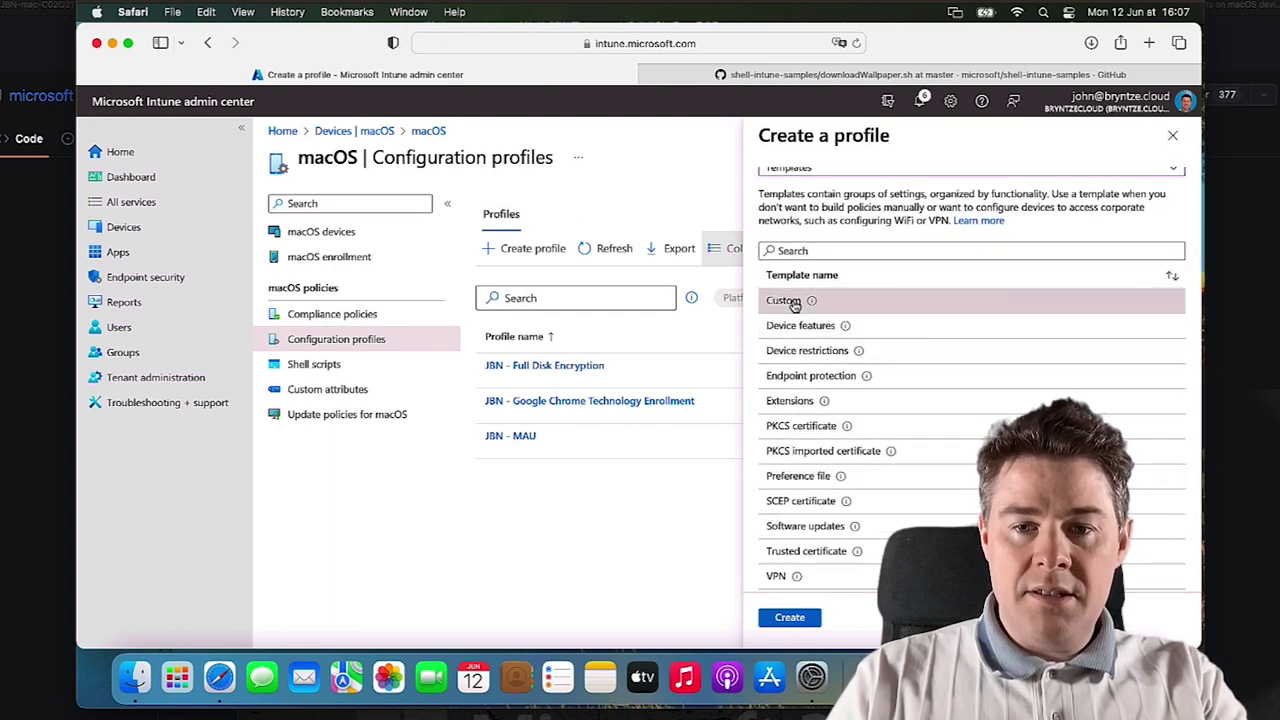
pyautogui.click(789, 616)
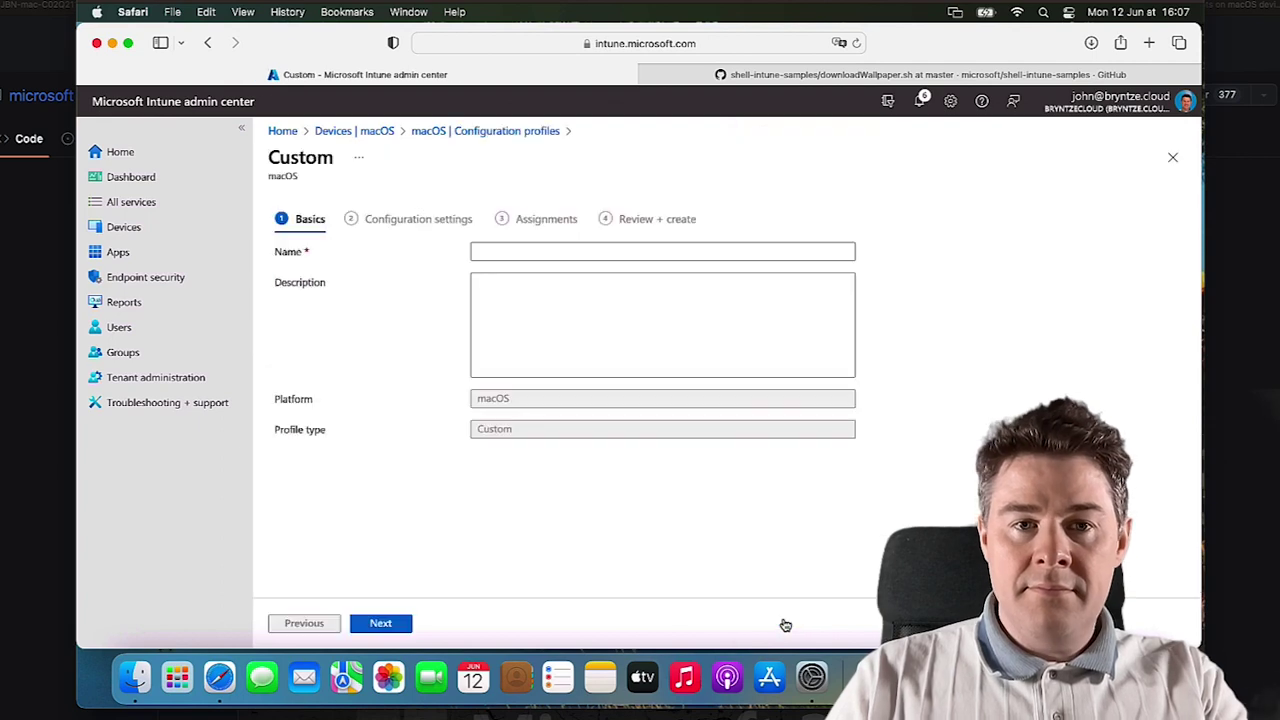
# - Name the profile Wallpaper Set, add a description, and continue to Configuration settings
pyautogui.click(500, 249)
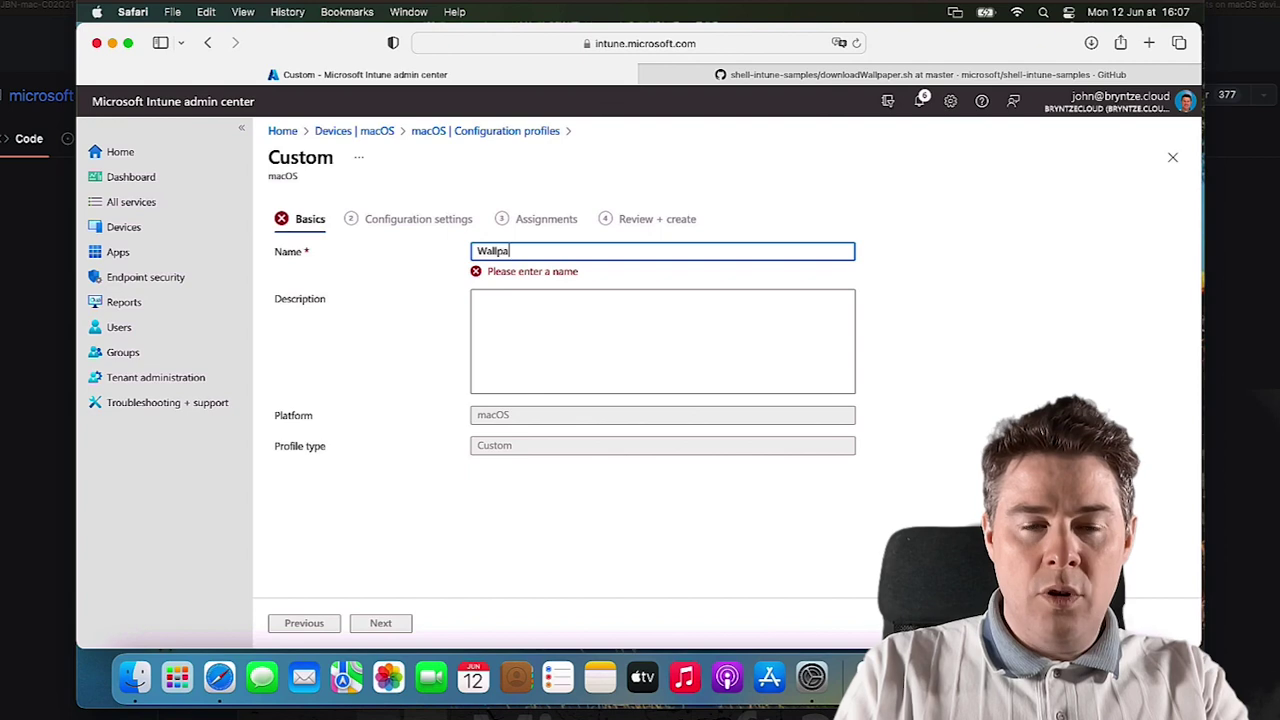
pyautogui.write('t')
pyautogui.press('Tab')
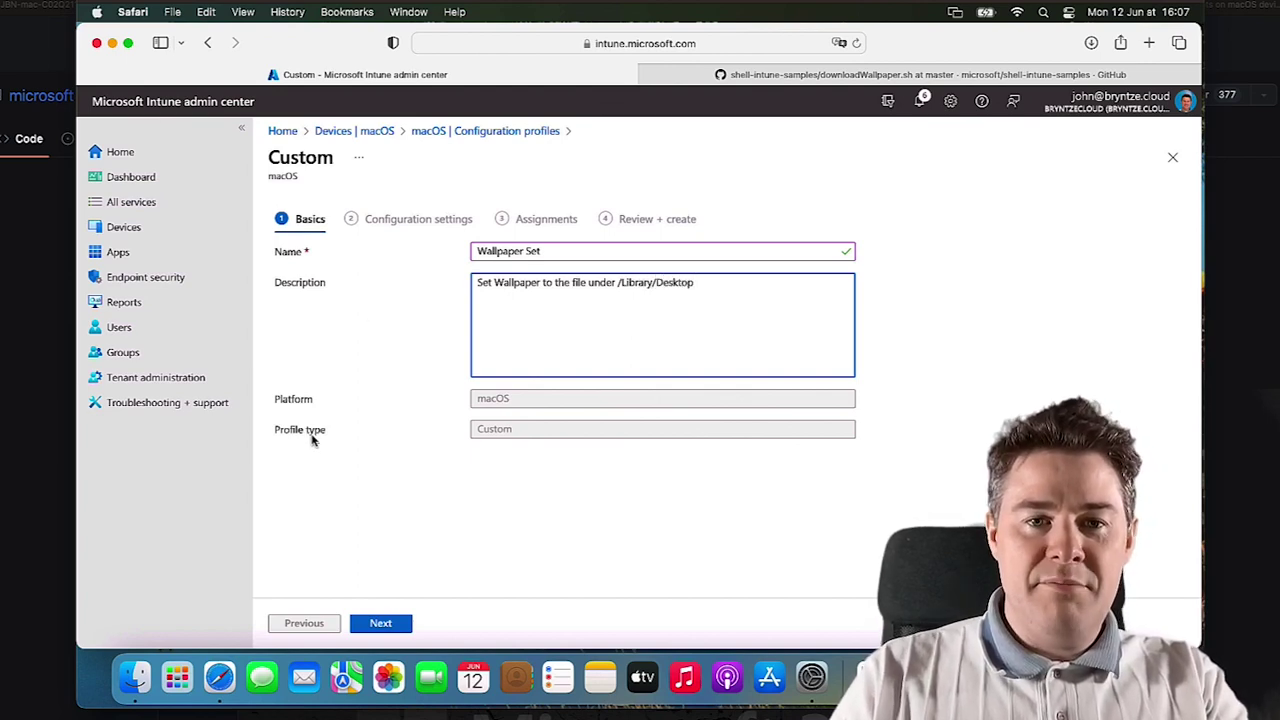
pyautogui.click(381, 625)
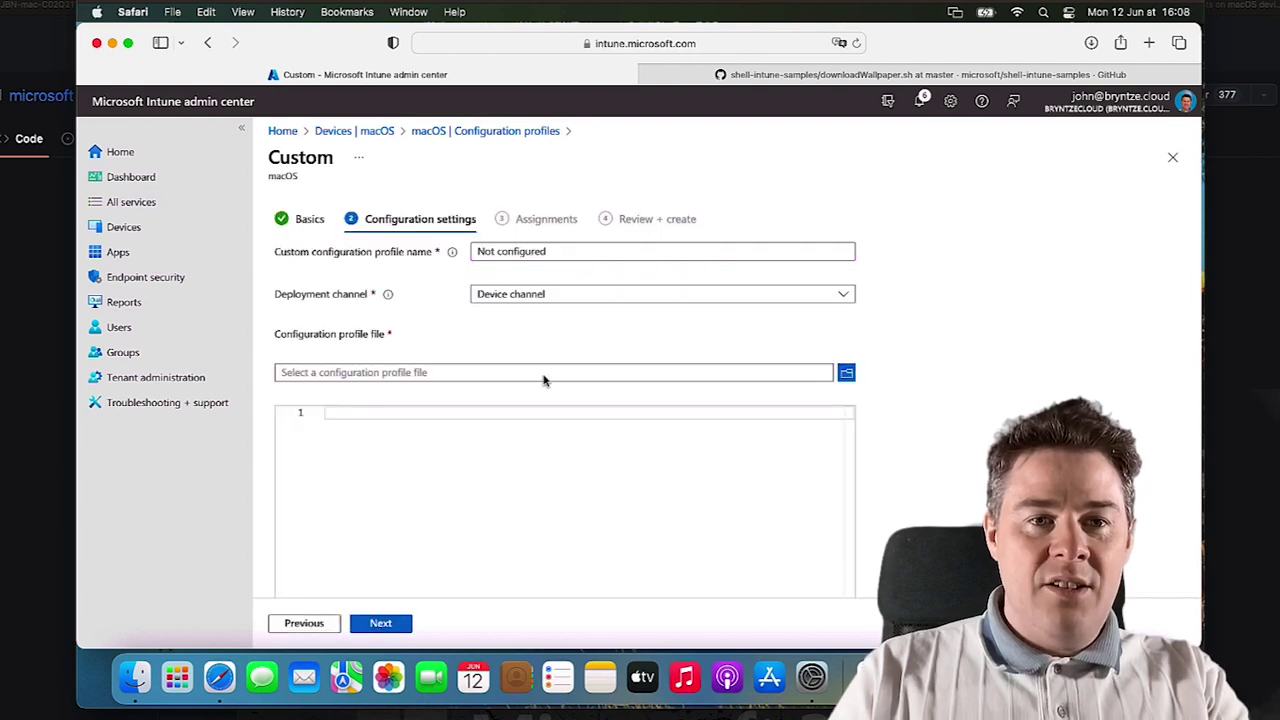
# - Name the custom profile Wallpaper and keep Device channel as deployment channel
pyautogui.click(493, 253)
pyautogui.write('Wallpaper')
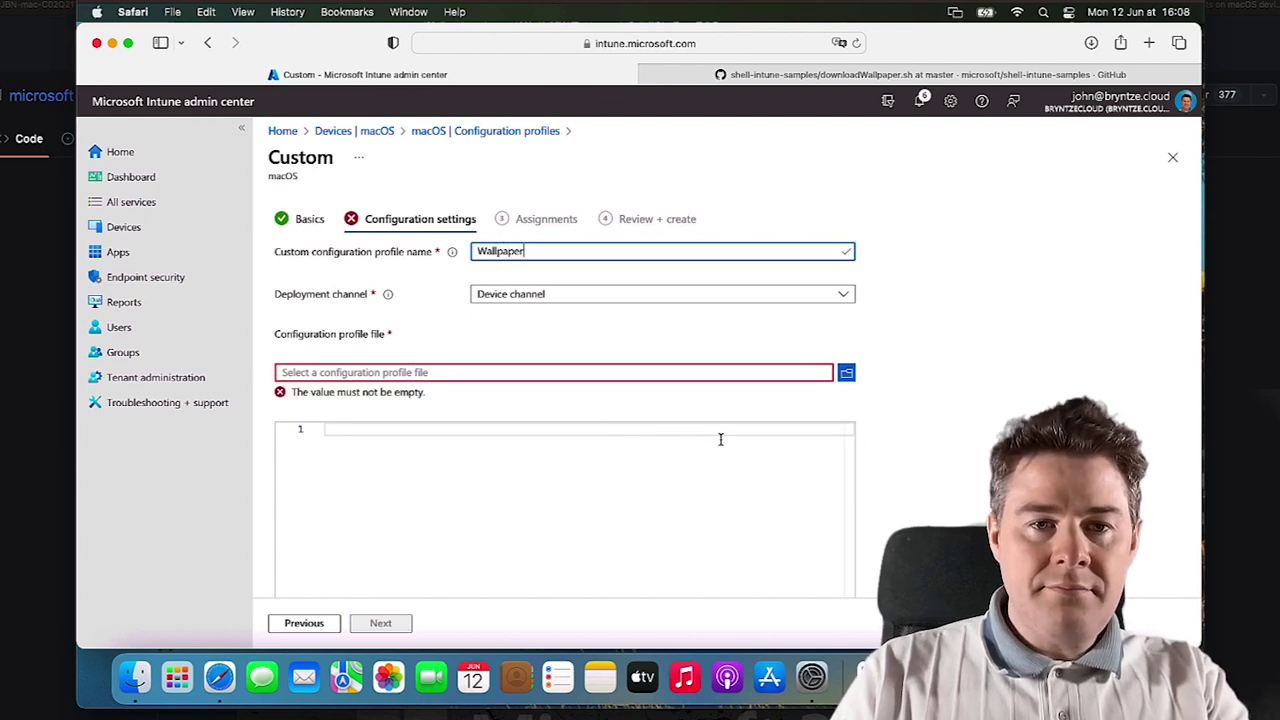
pyautogui.click(514, 295)
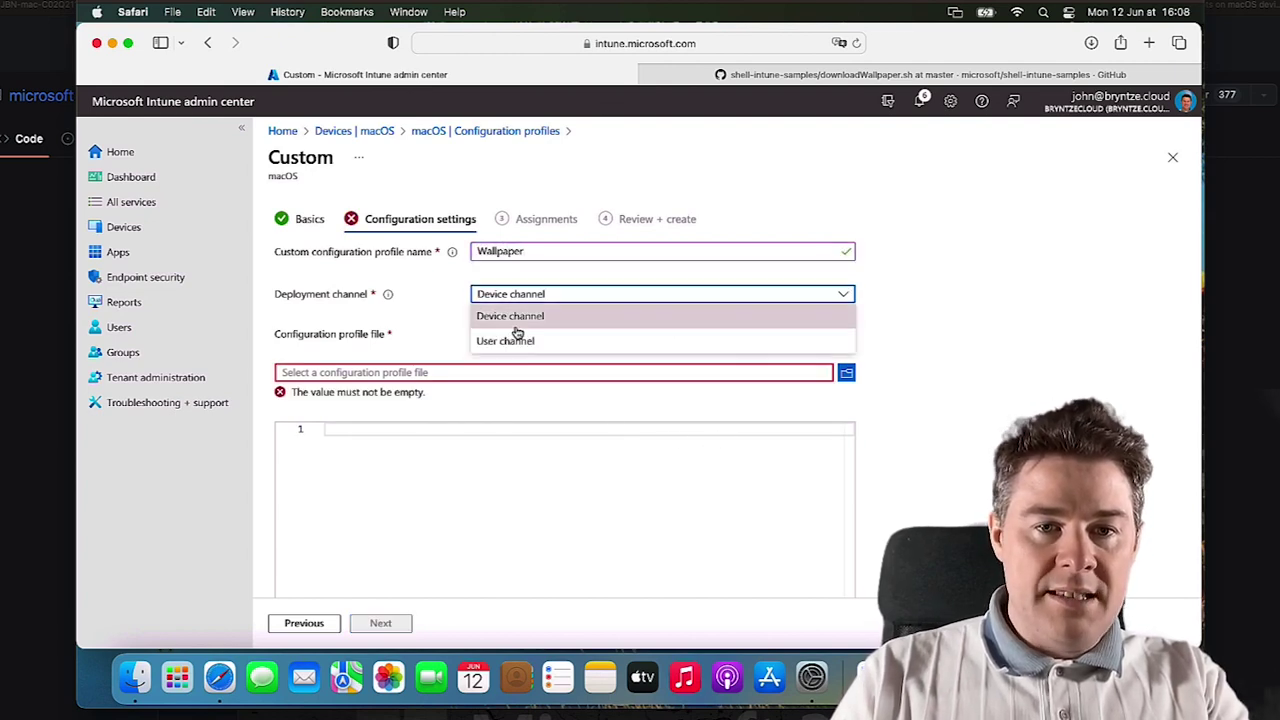
pyautogui.click(503, 319)
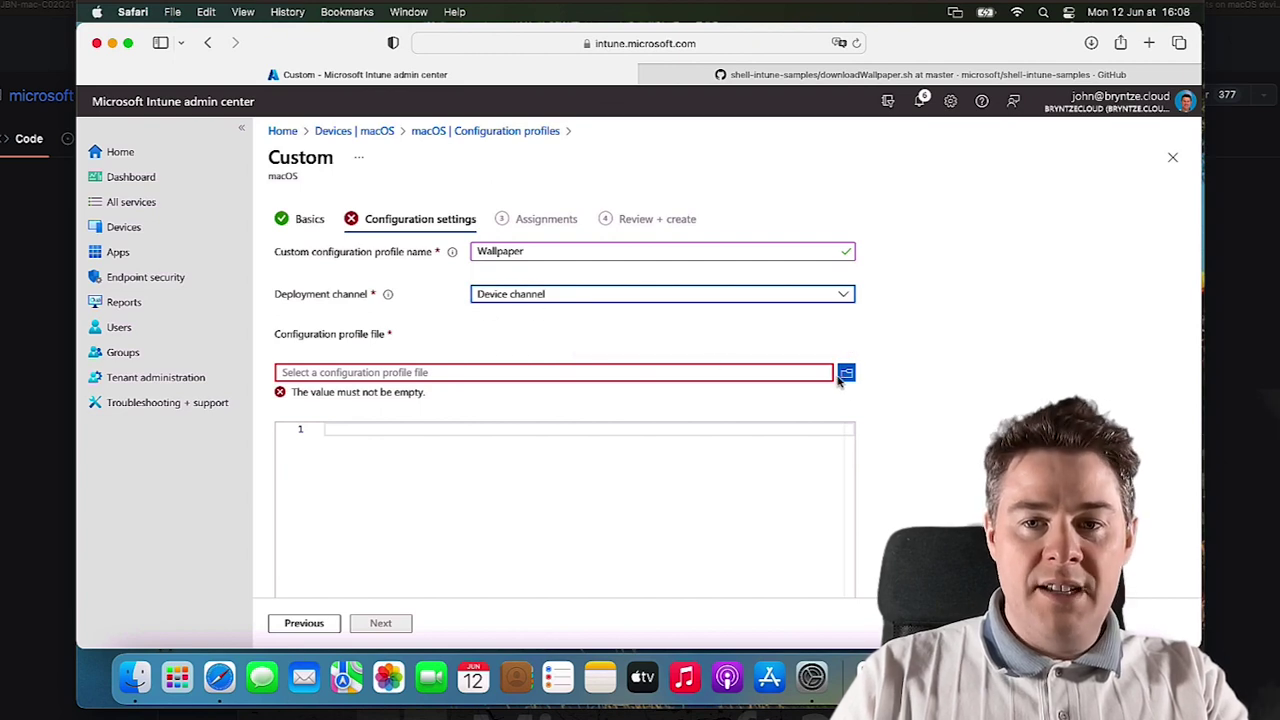
# - Upload Desktop > ConfigurationProfiles > SetWallpaper.mobileconfig as the profile file and continue to Assignments
pyautogui.click(842, 376)
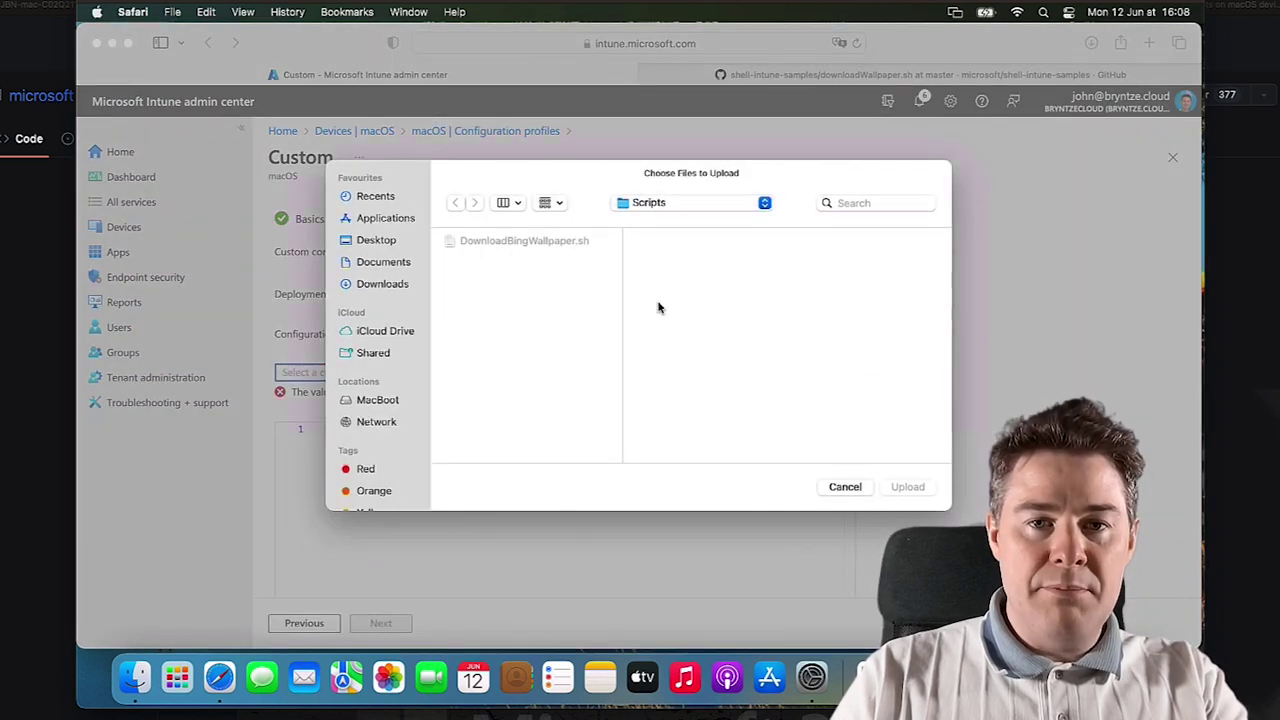
pyautogui.click(662, 205)
pyautogui.click(659, 223)
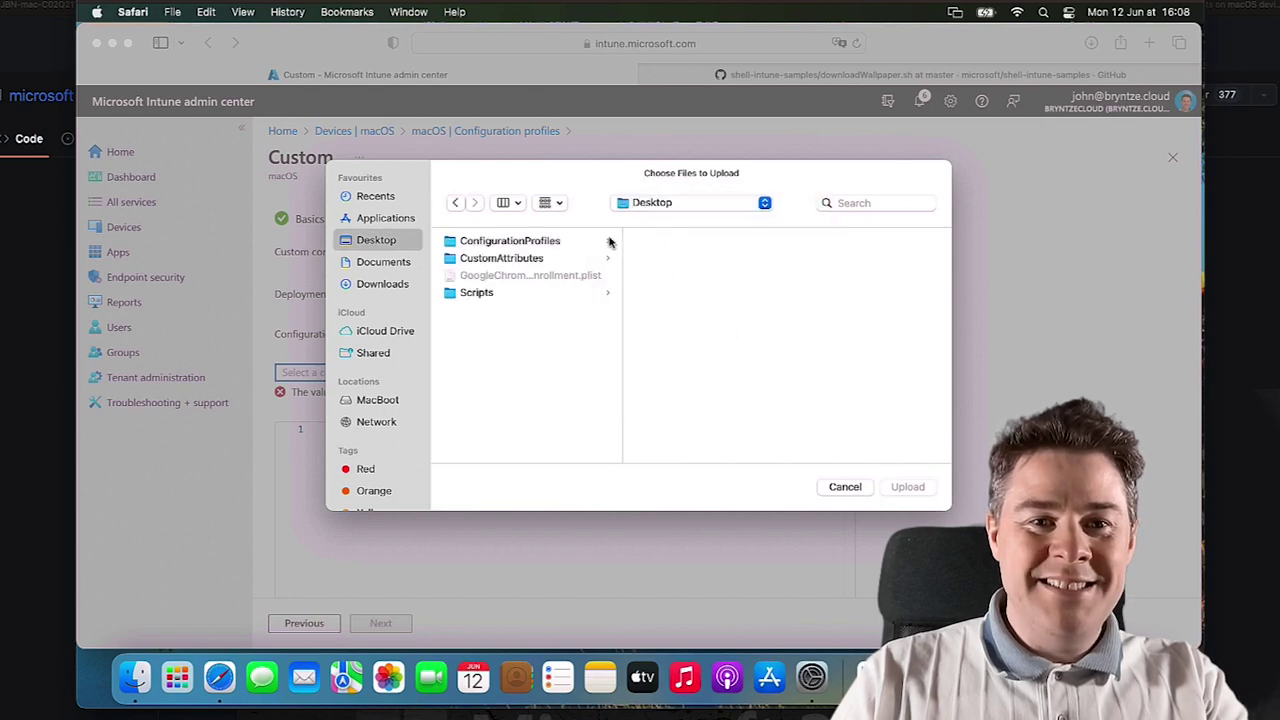
pyautogui.click(505, 245)
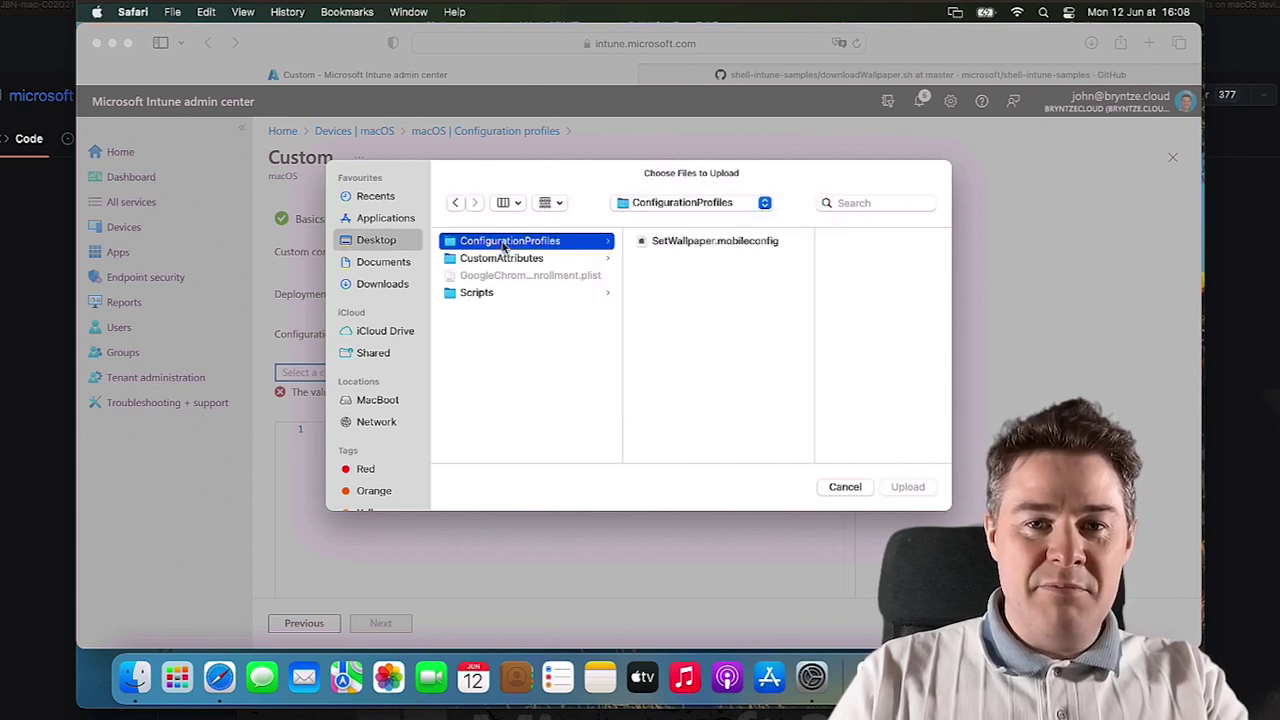
pyautogui.doubleClick(672, 249)
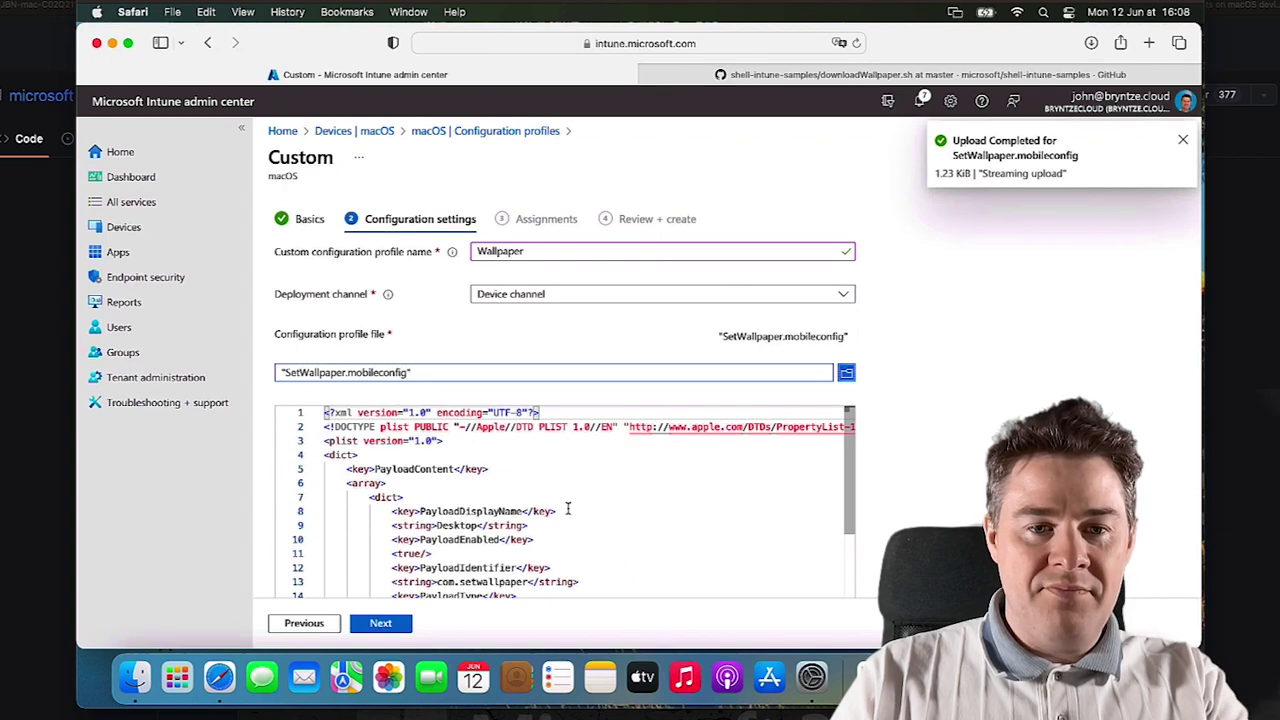
pyautogui.scroll(-10, 567, 509)
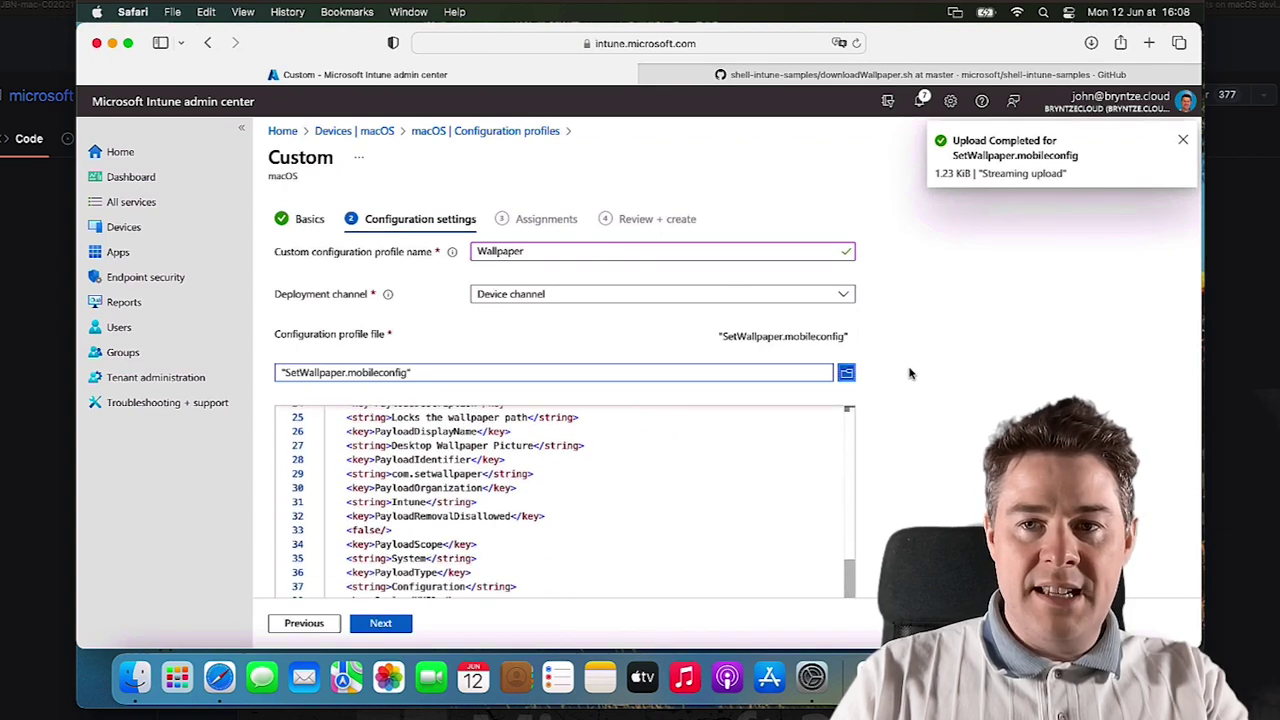
pyautogui.click(381, 622)
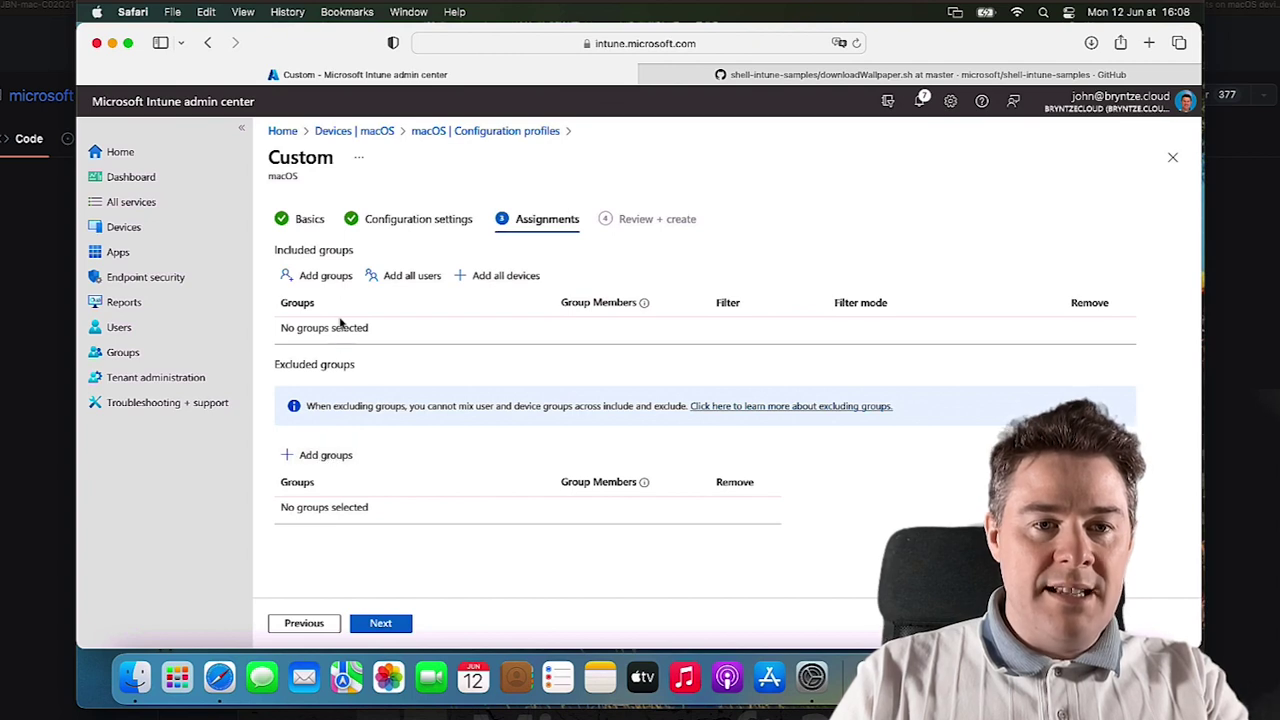
# - Assign the profile to JBN - All macOS Devices and create it
pyautogui.click(324, 276)
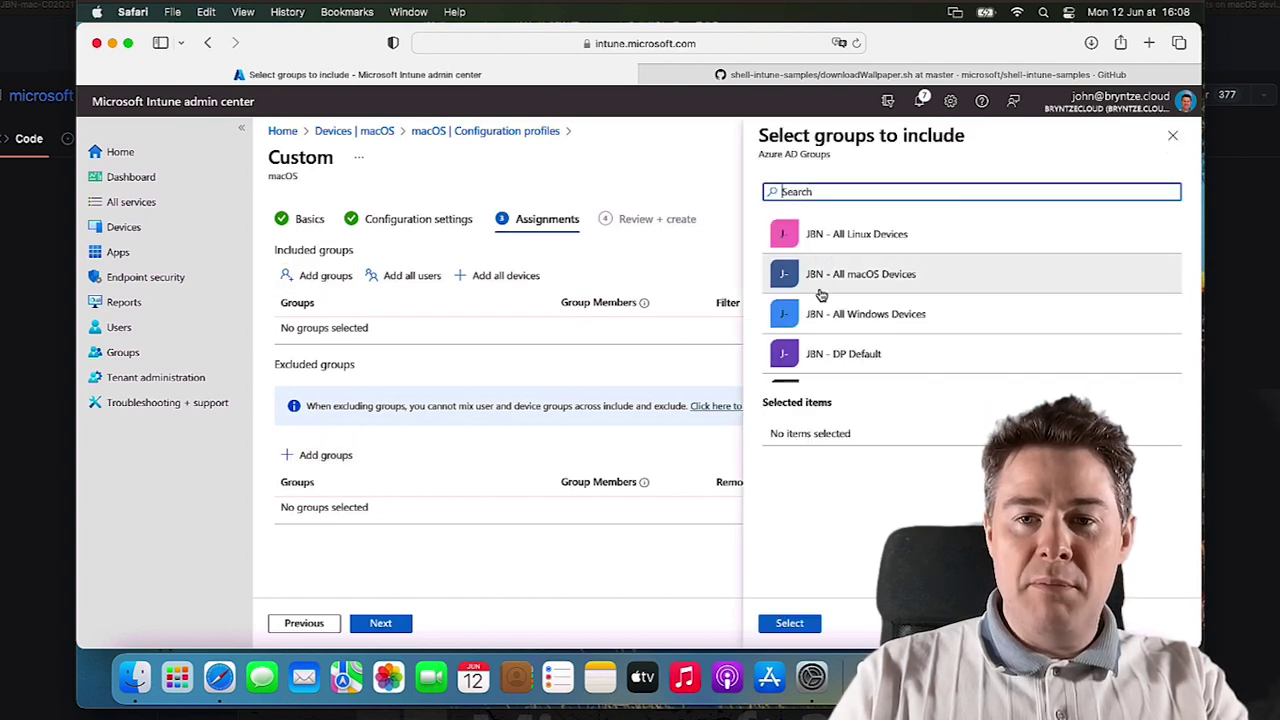
pyautogui.click(820, 288)
pyautogui.click(791, 624)
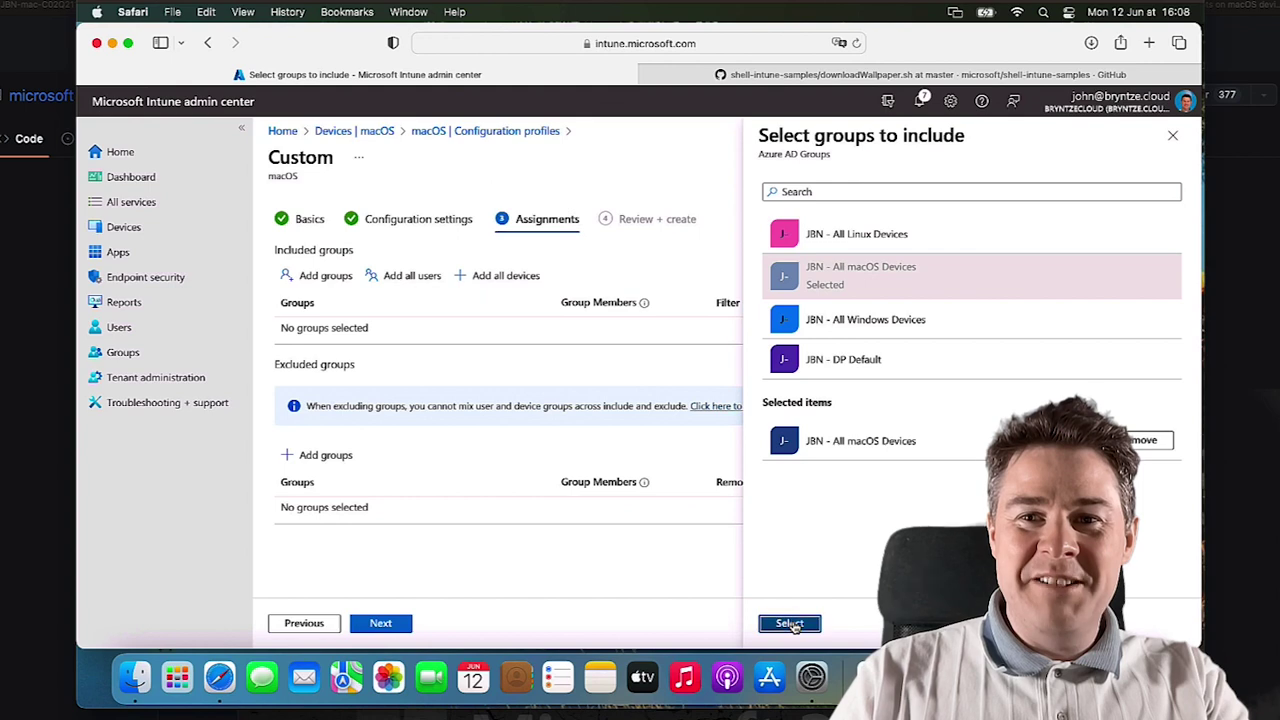
pyautogui.click(389, 625)
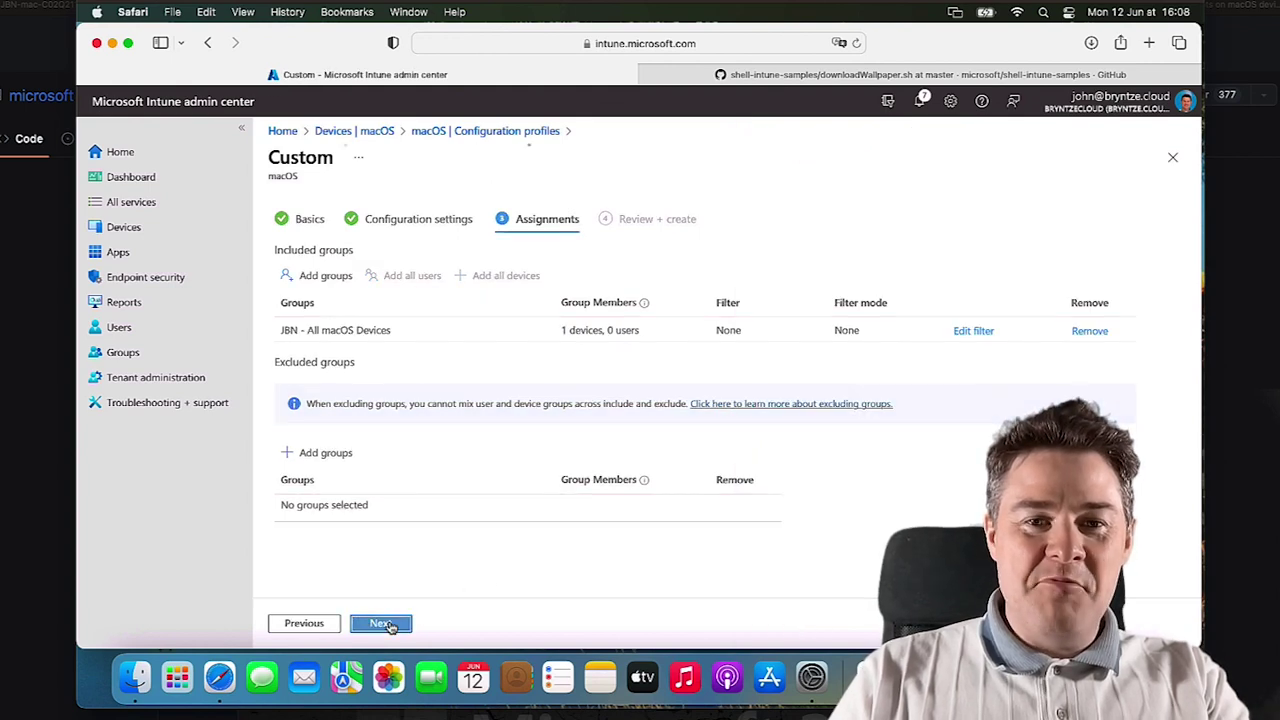
pyautogui.click(389, 624)
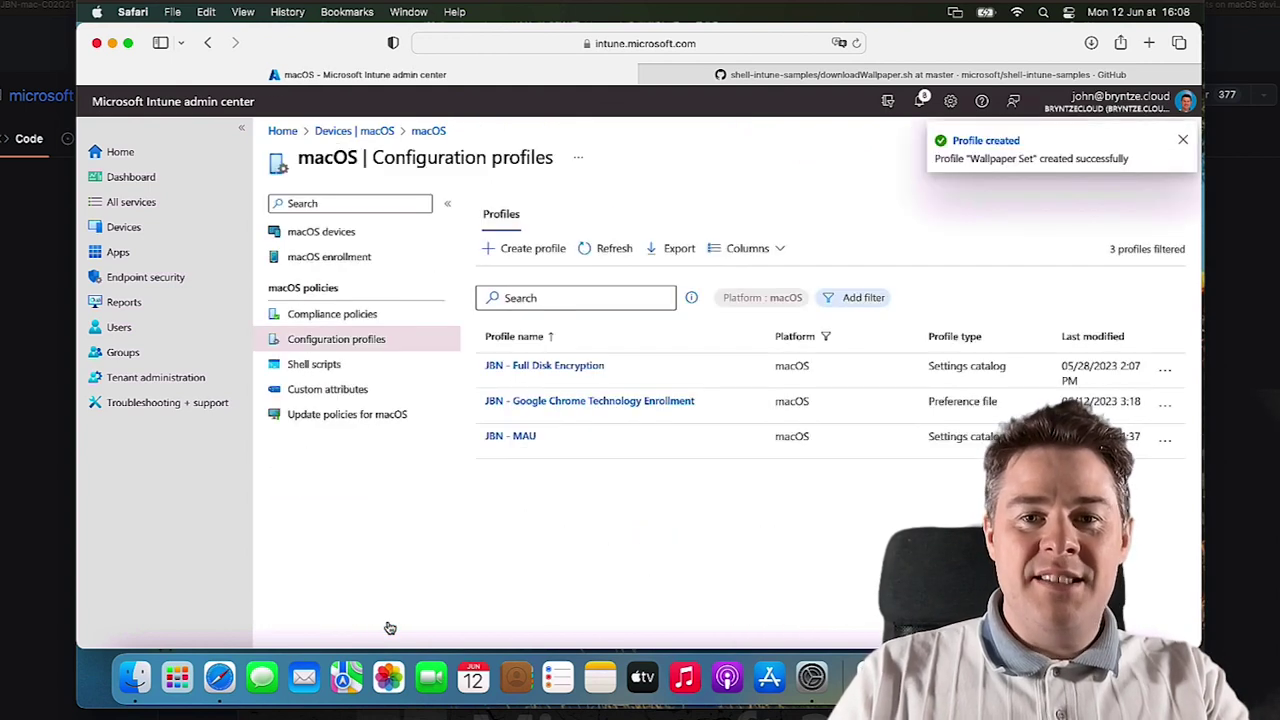
# - Rename the Wallpaper Set profile to JBN - Set Wallpaper and save
pyautogui.click(613, 252)
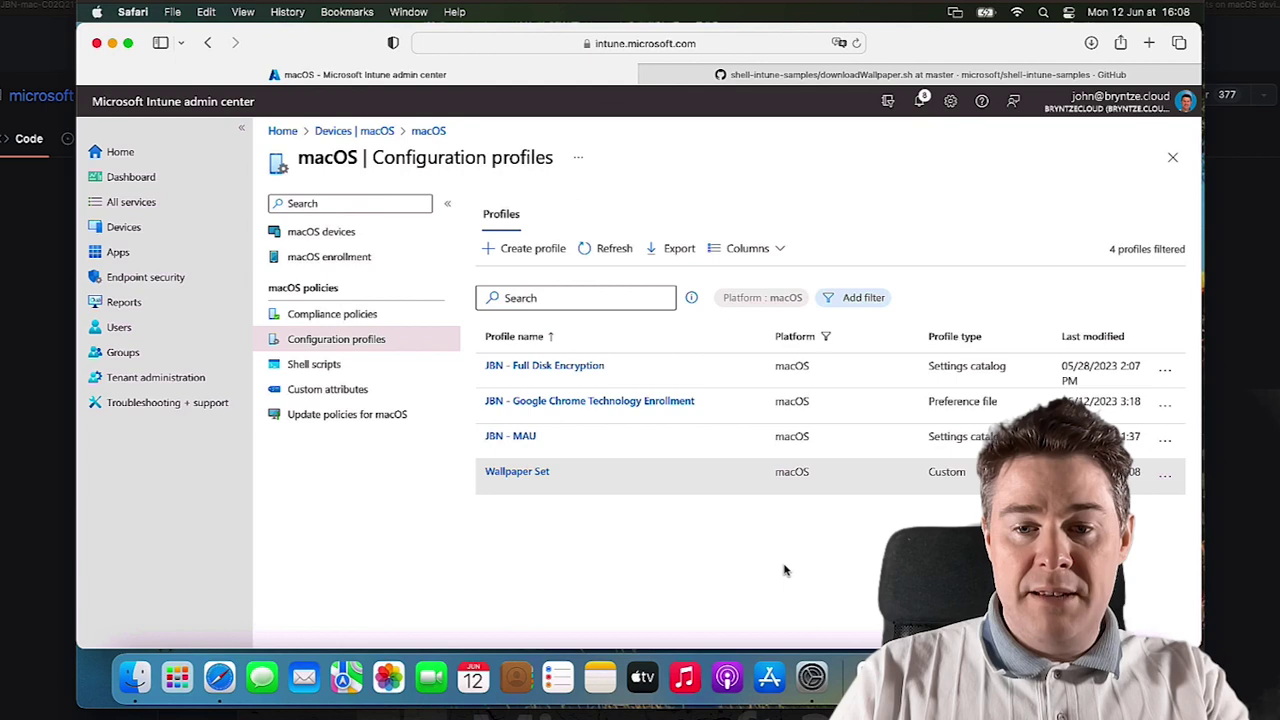
pyautogui.click(514, 473)
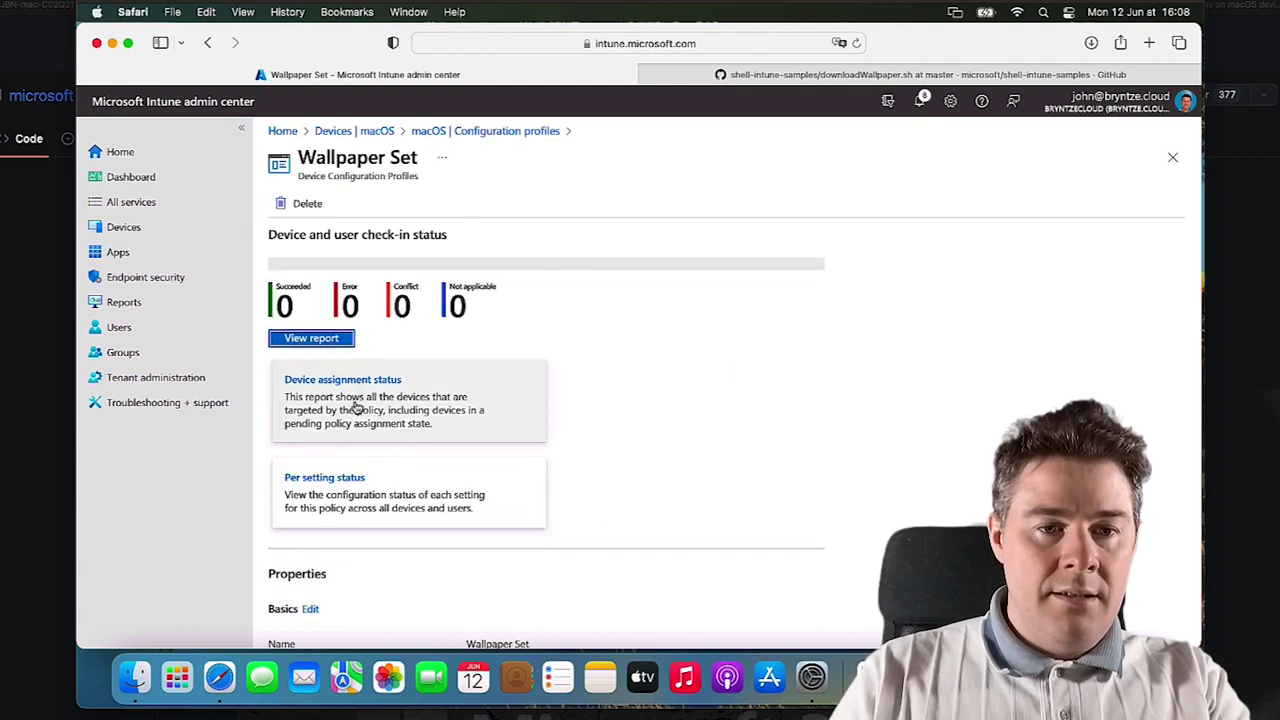
pyautogui.scroll(-4, 357, 434)
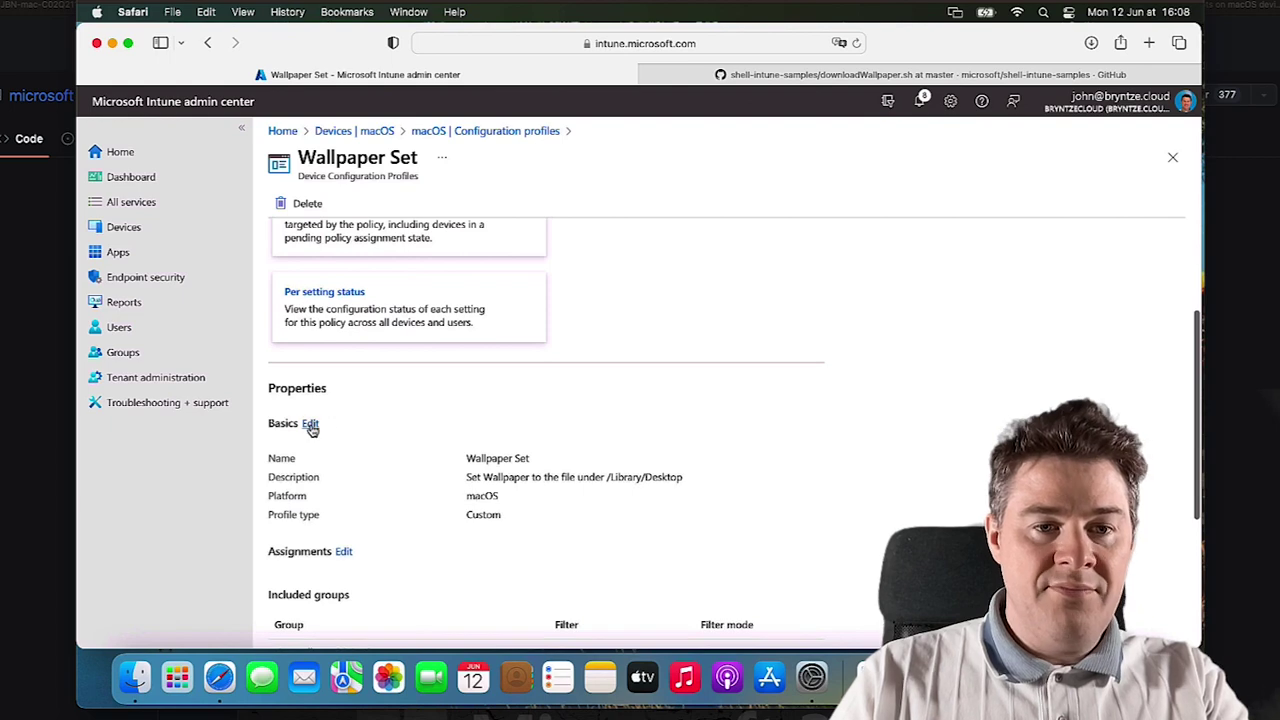
pyautogui.click(311, 425)
pyautogui.click(476, 250)
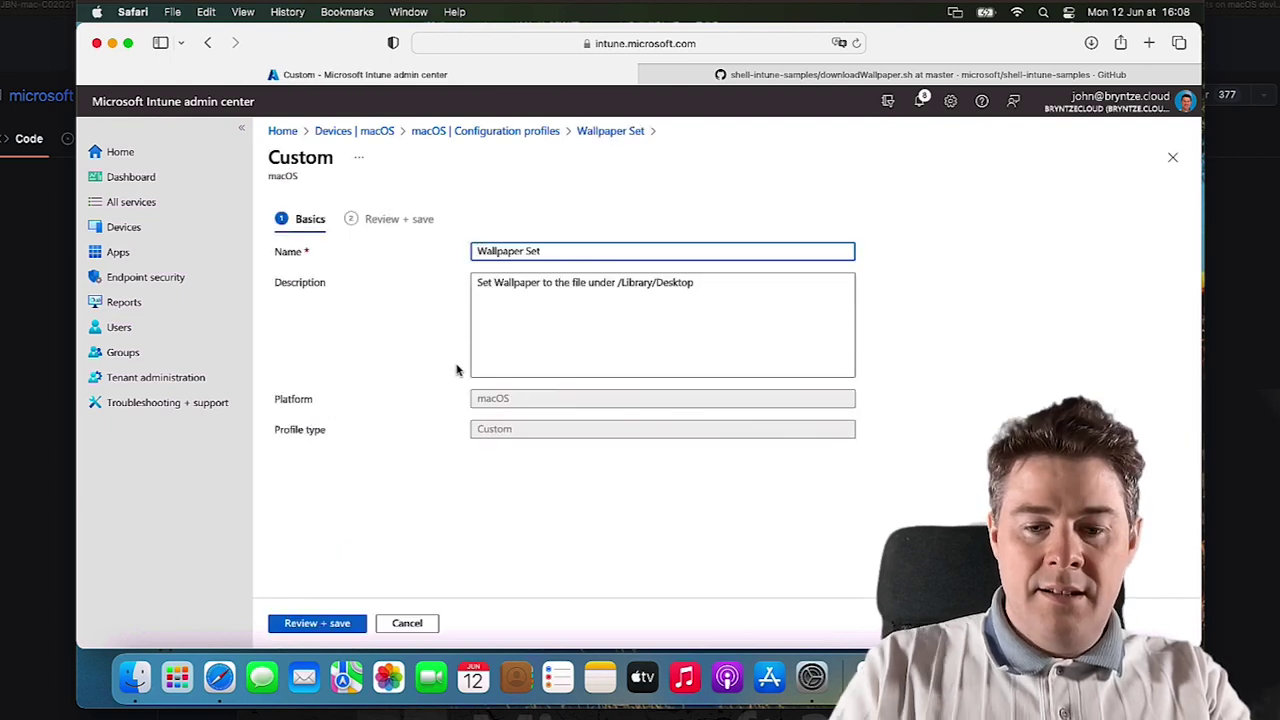
pyautogui.write('JBN - Set')
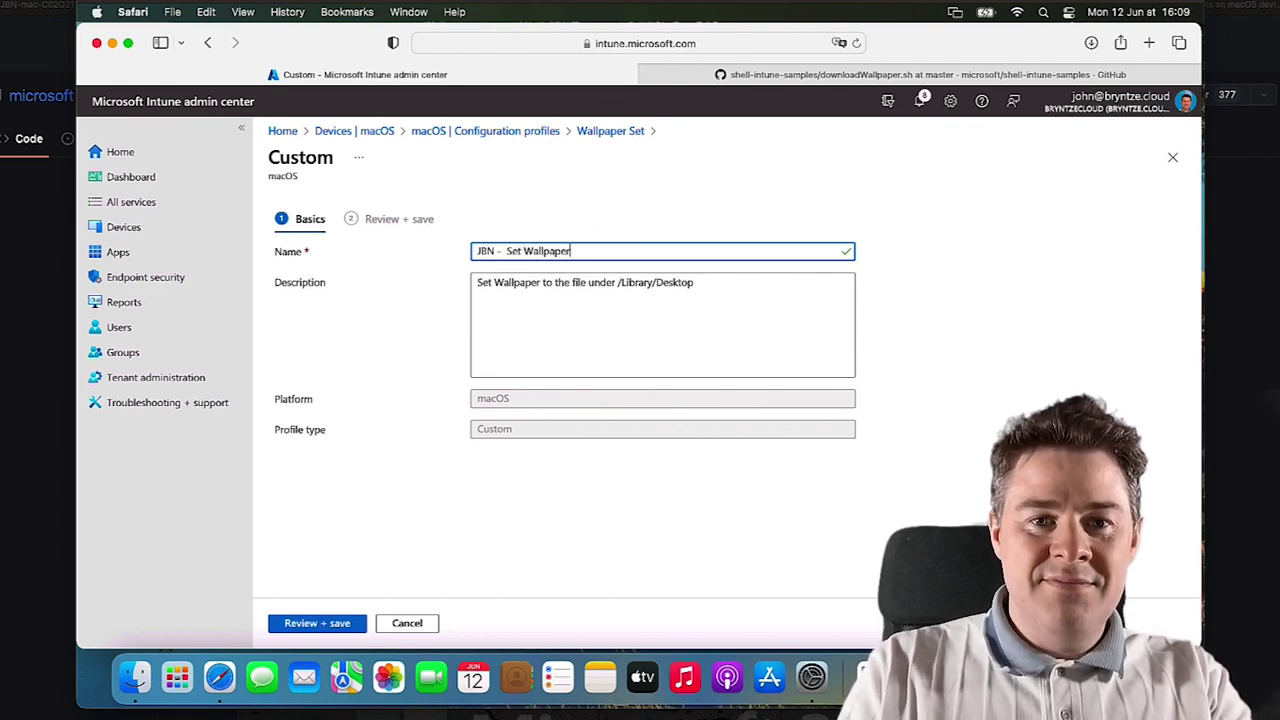
pyautogui.click(312, 624)
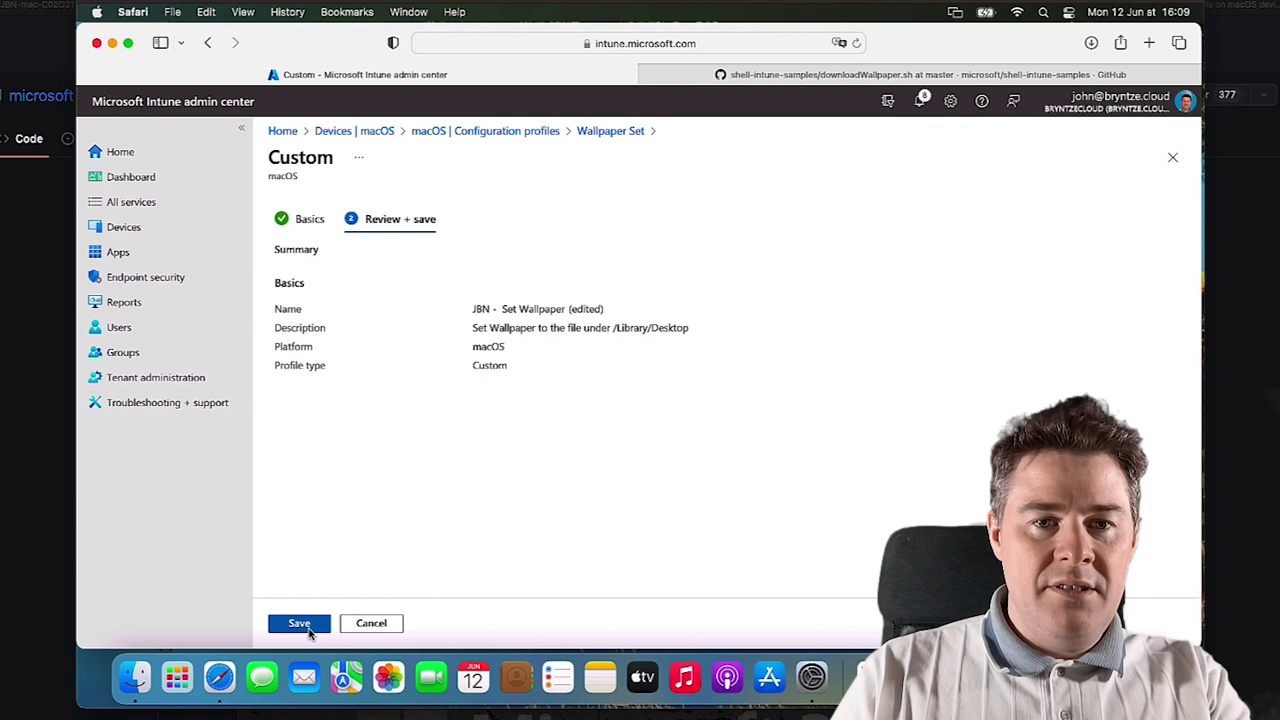
pyautogui.click(299, 624)
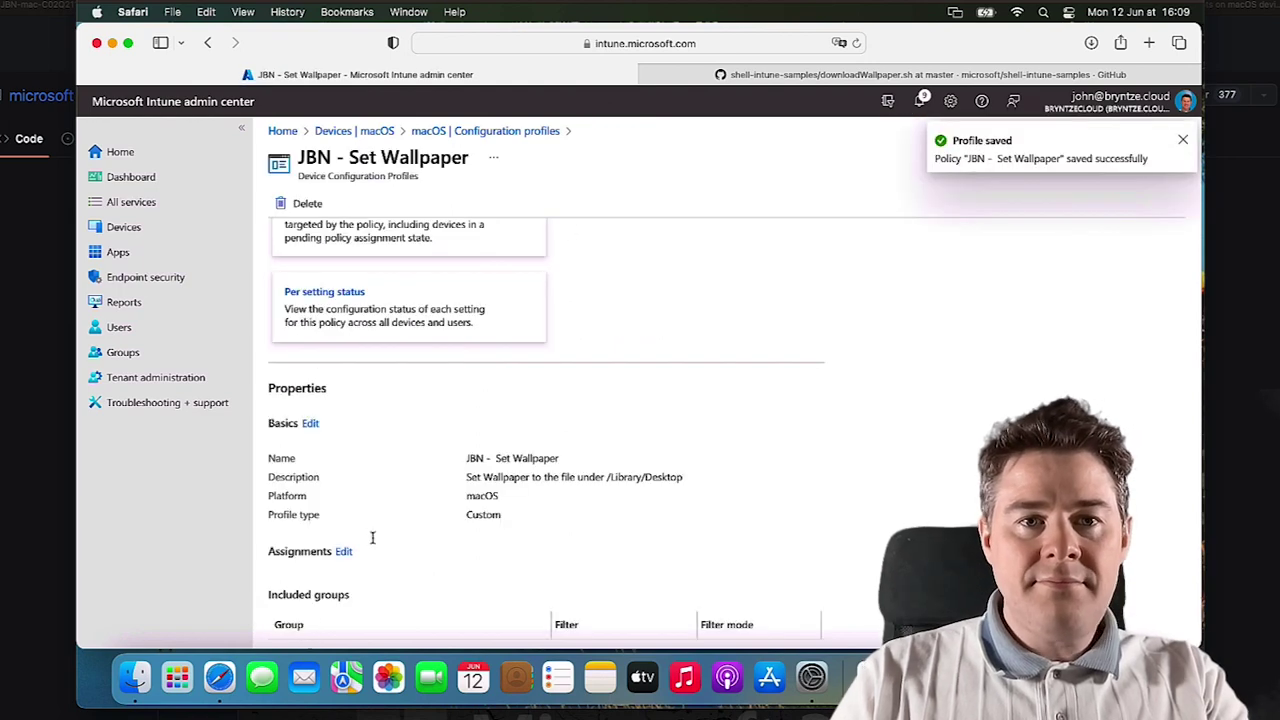
# - Refresh the configuration profiles list and open JBN - Set Wallpaper
pyautogui.click(481, 133)
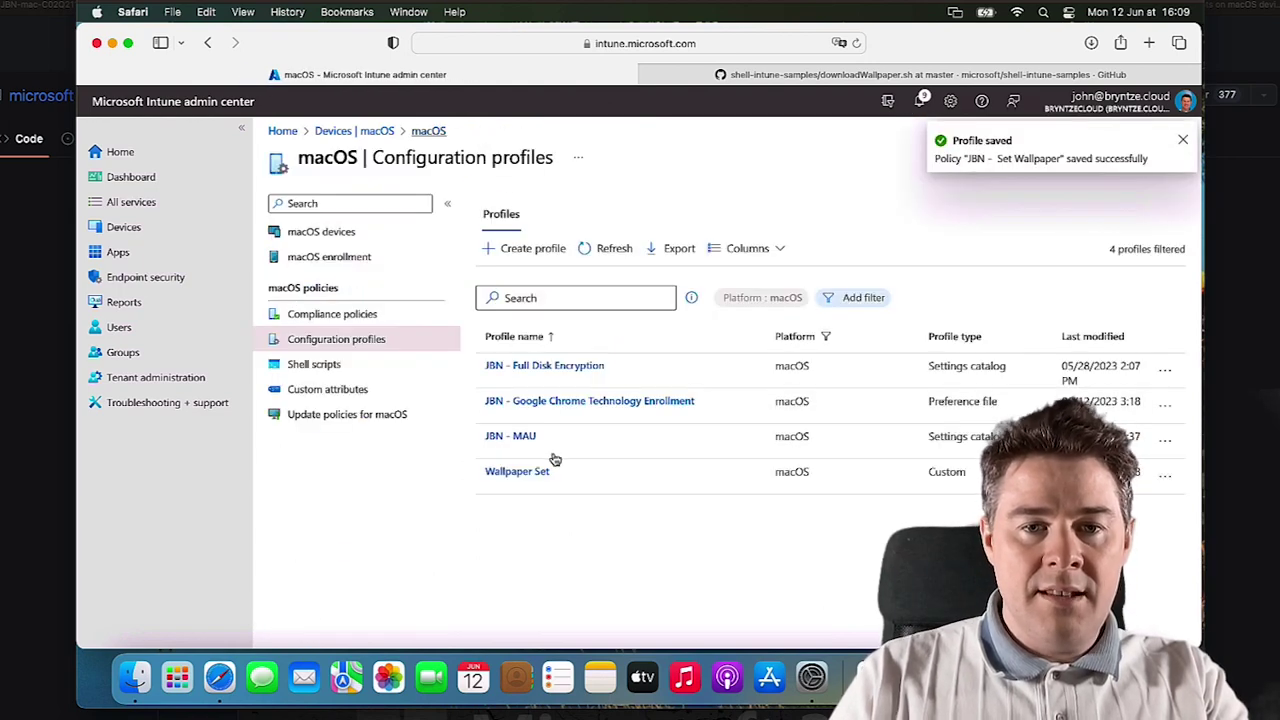
pyautogui.click(628, 250)
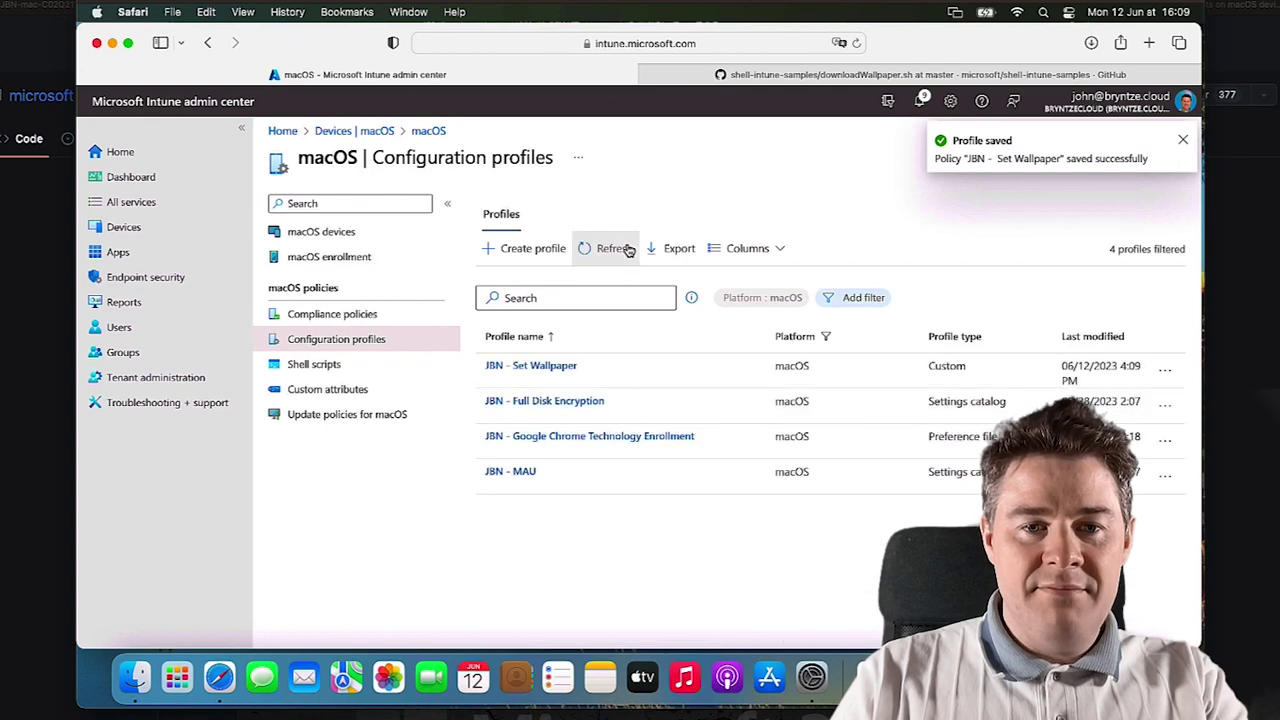
pyautogui.click(539, 368)
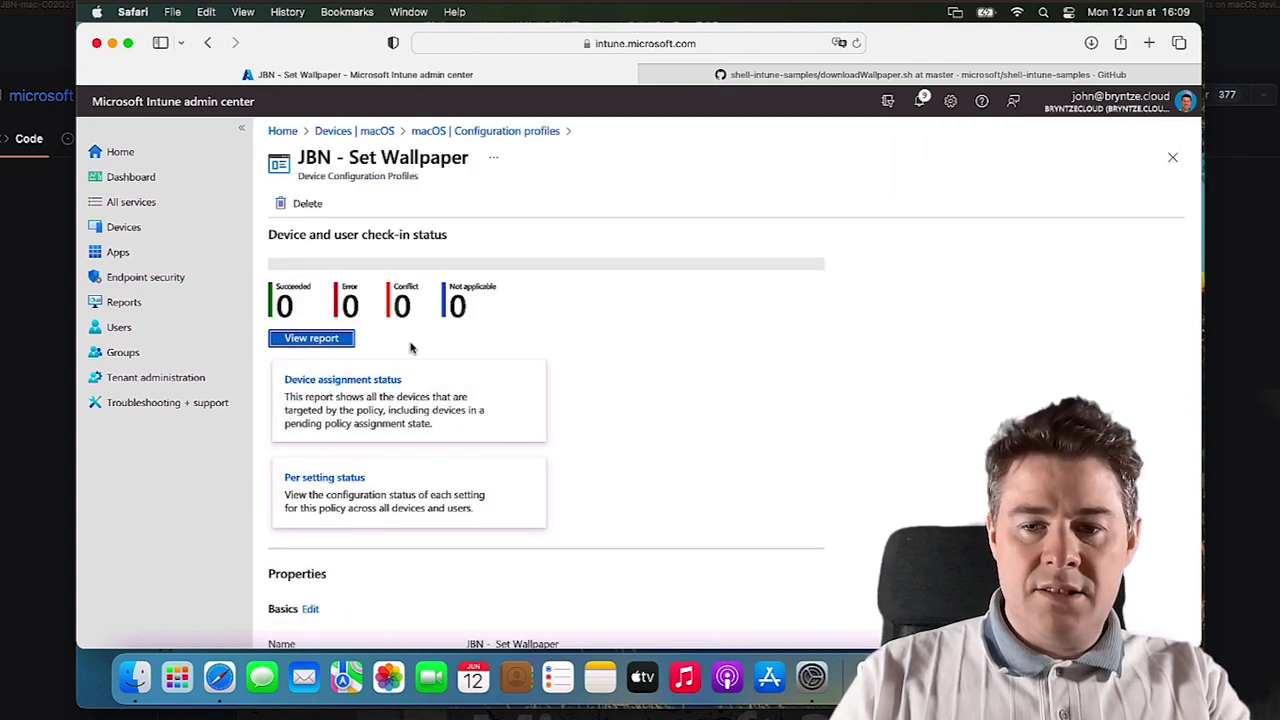
pyautogui.click(853, 677)
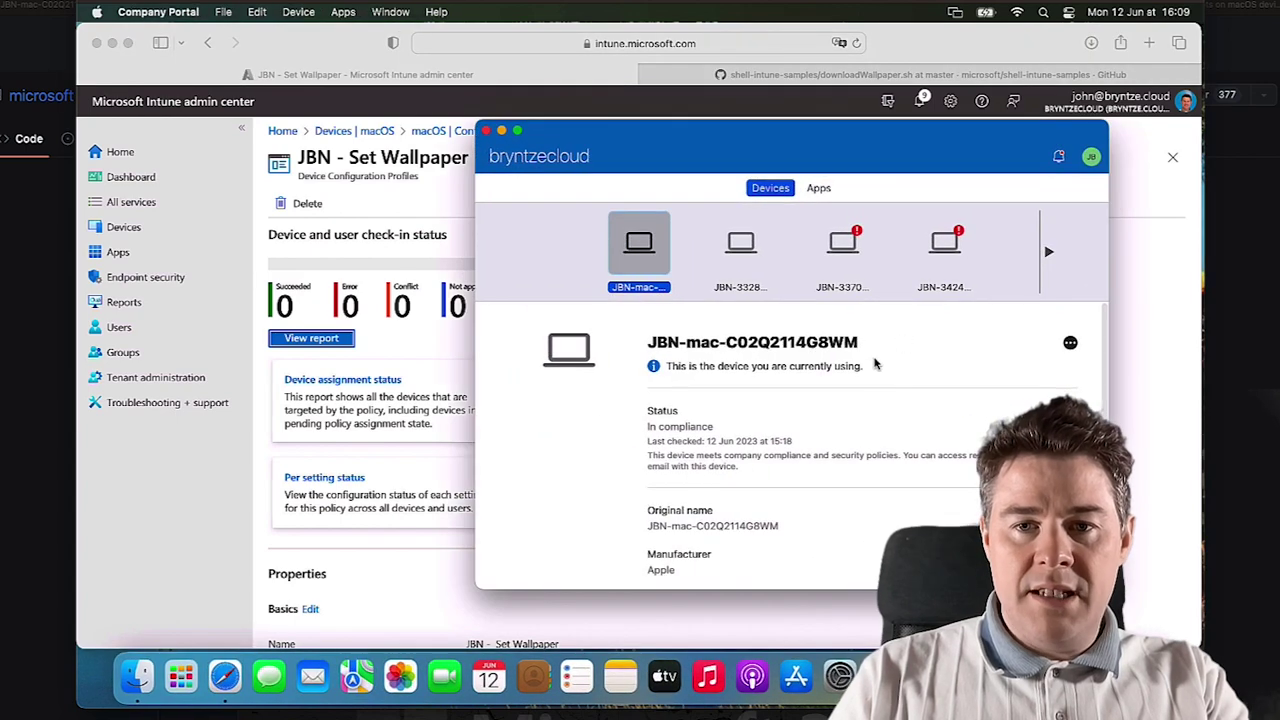
# - Check the Mac's compliance in Company Portal and inspect the installed MDM profiles' details
pyautogui.click(1070, 344)
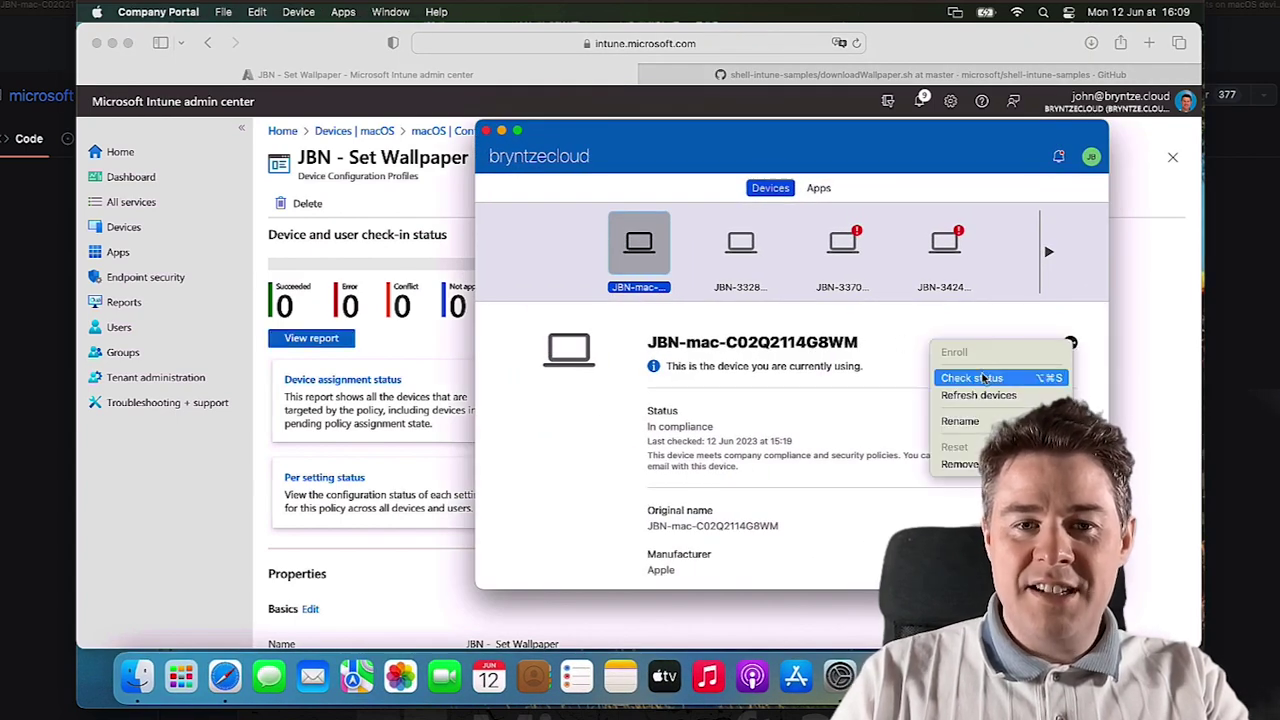
pyautogui.click(980, 377)
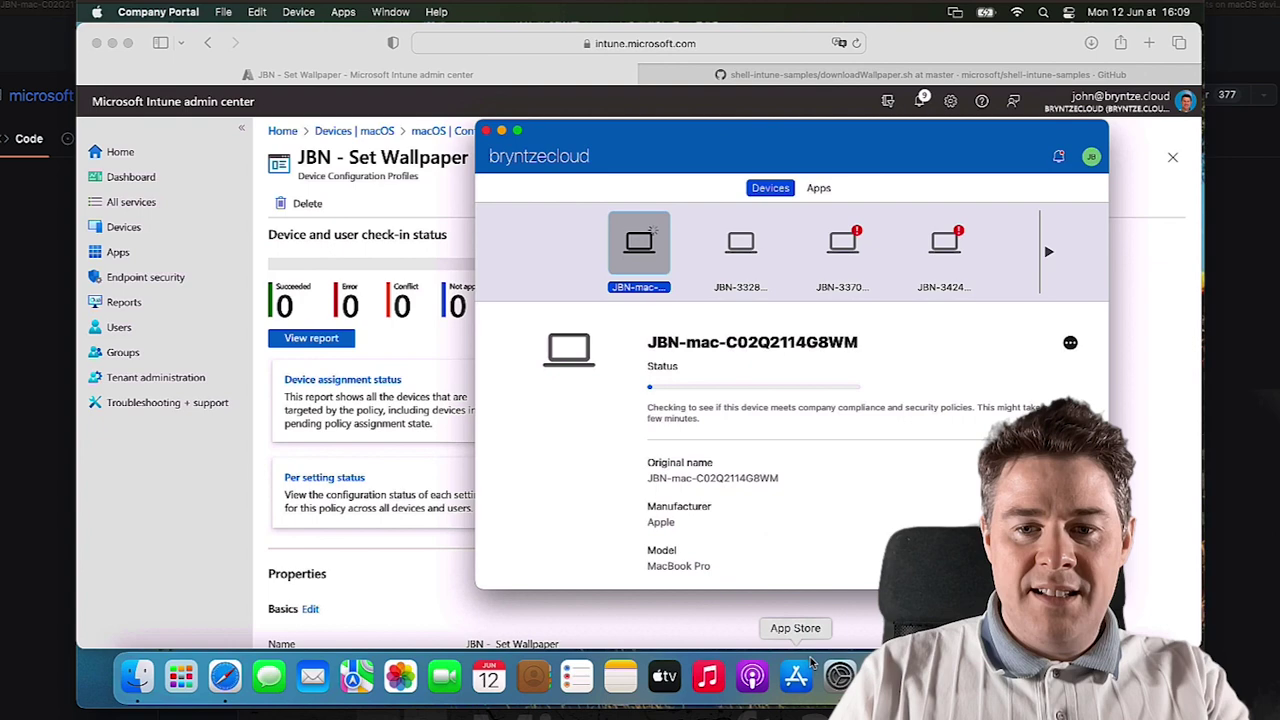
pyautogui.click(840, 677)
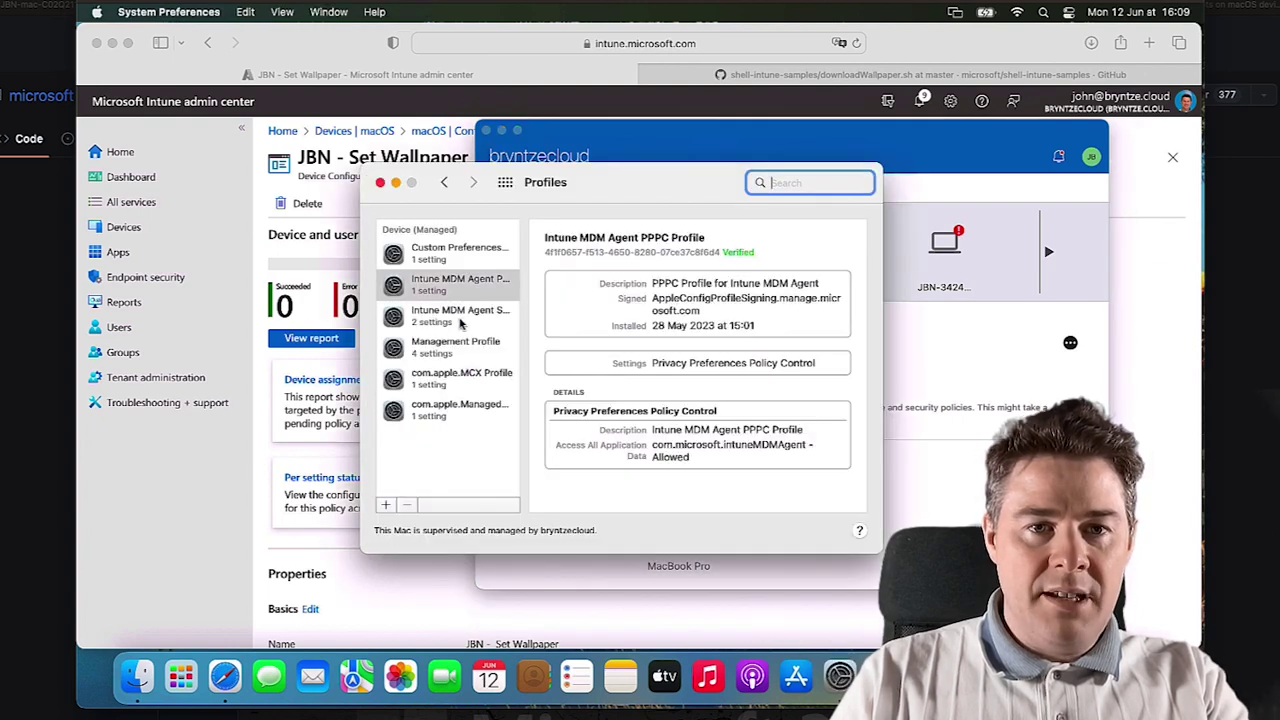
pyautogui.click(440, 315)
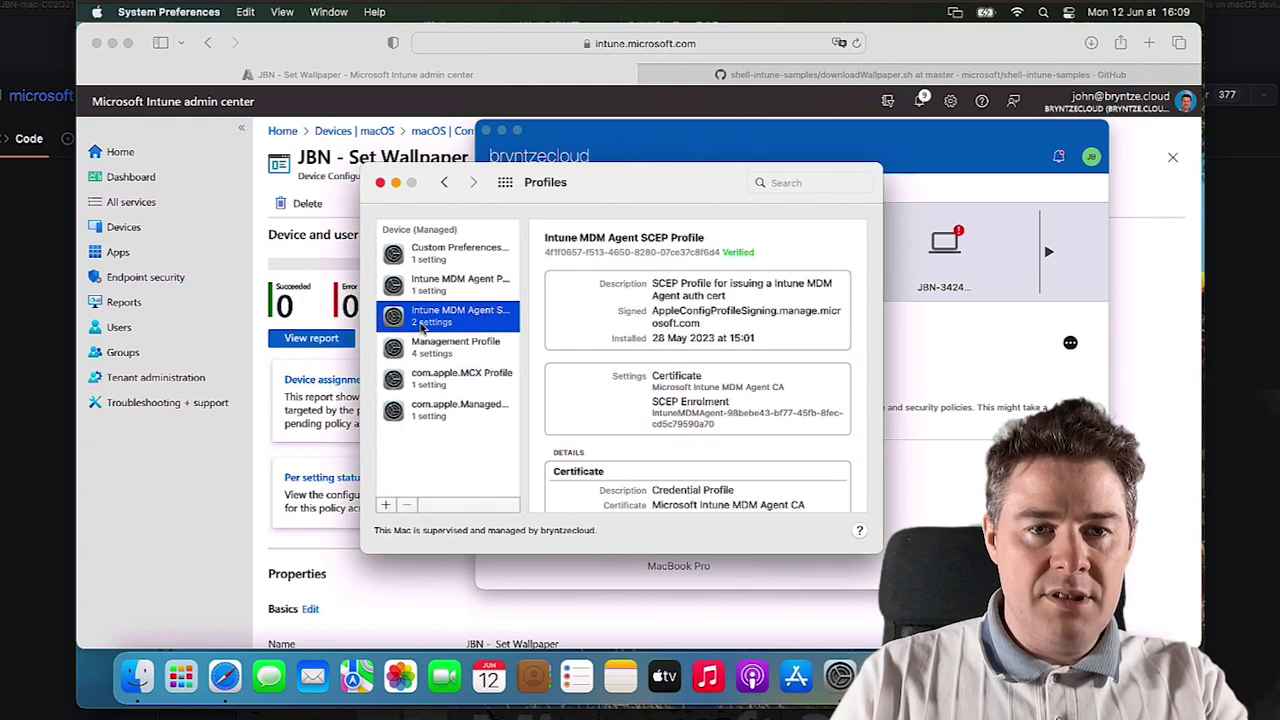
pyautogui.click(427, 418)
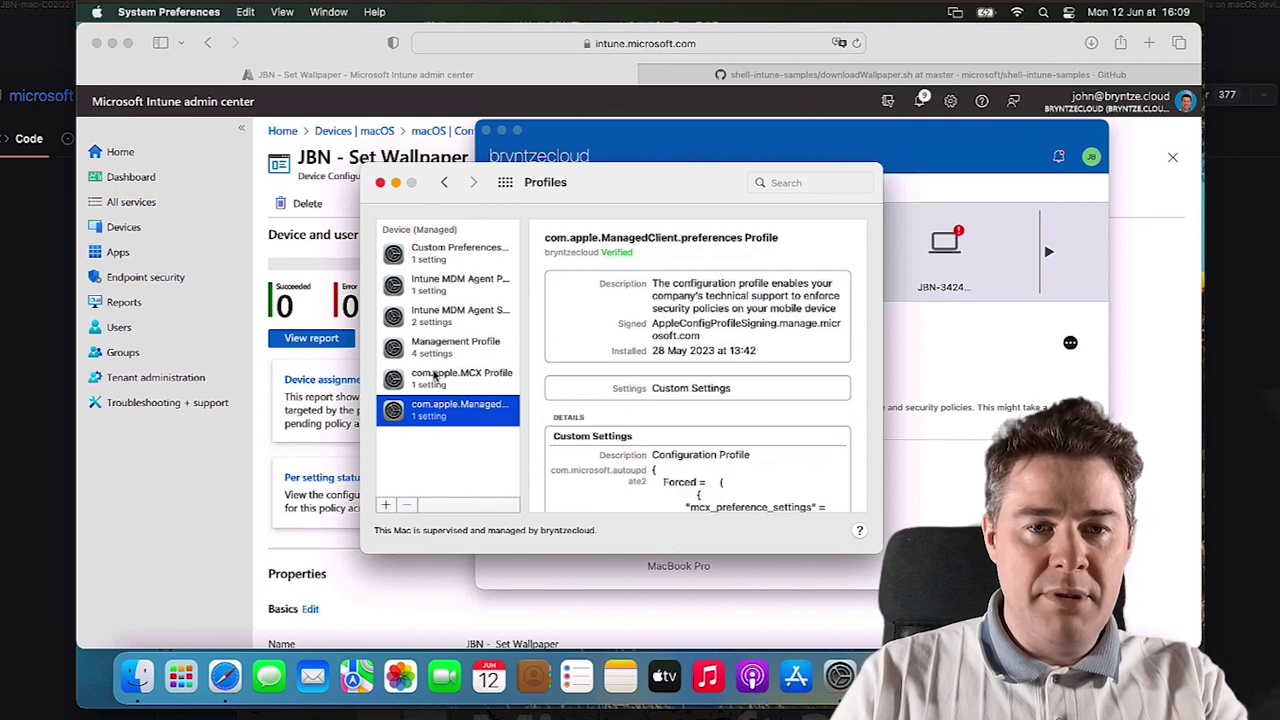
pyautogui.click(434, 374)
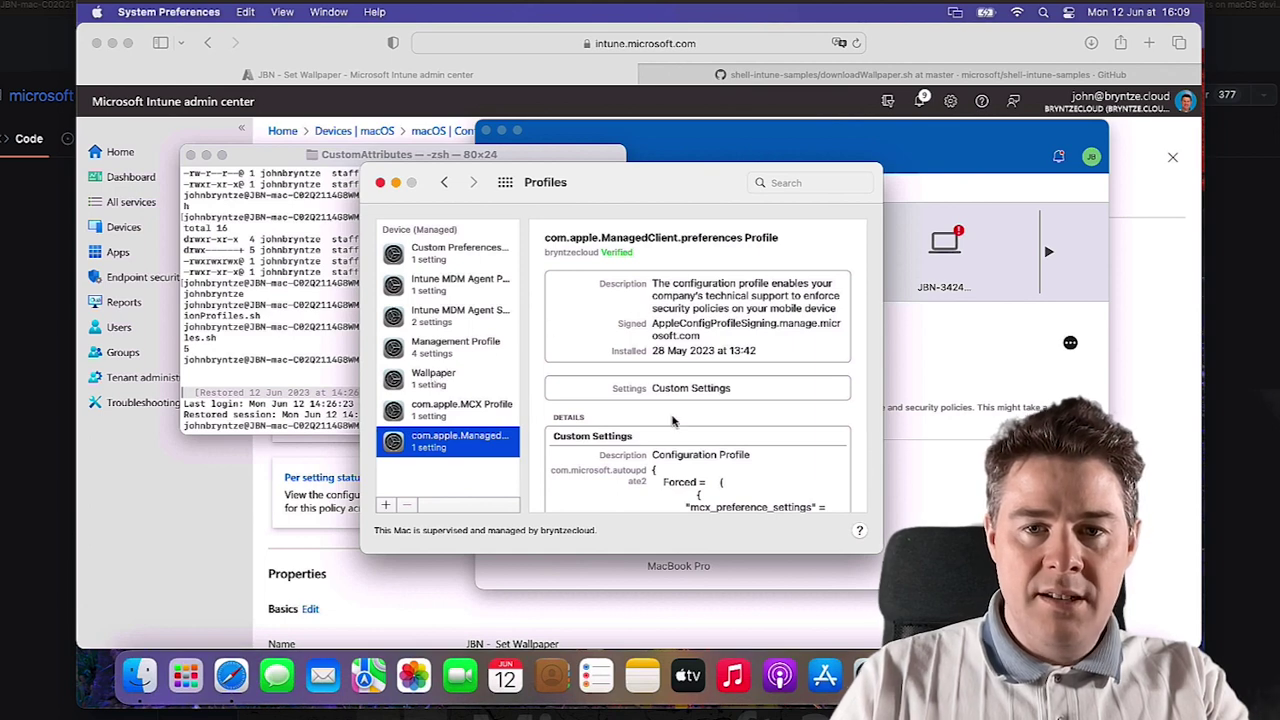
pyautogui.scroll(-5, 673, 421)
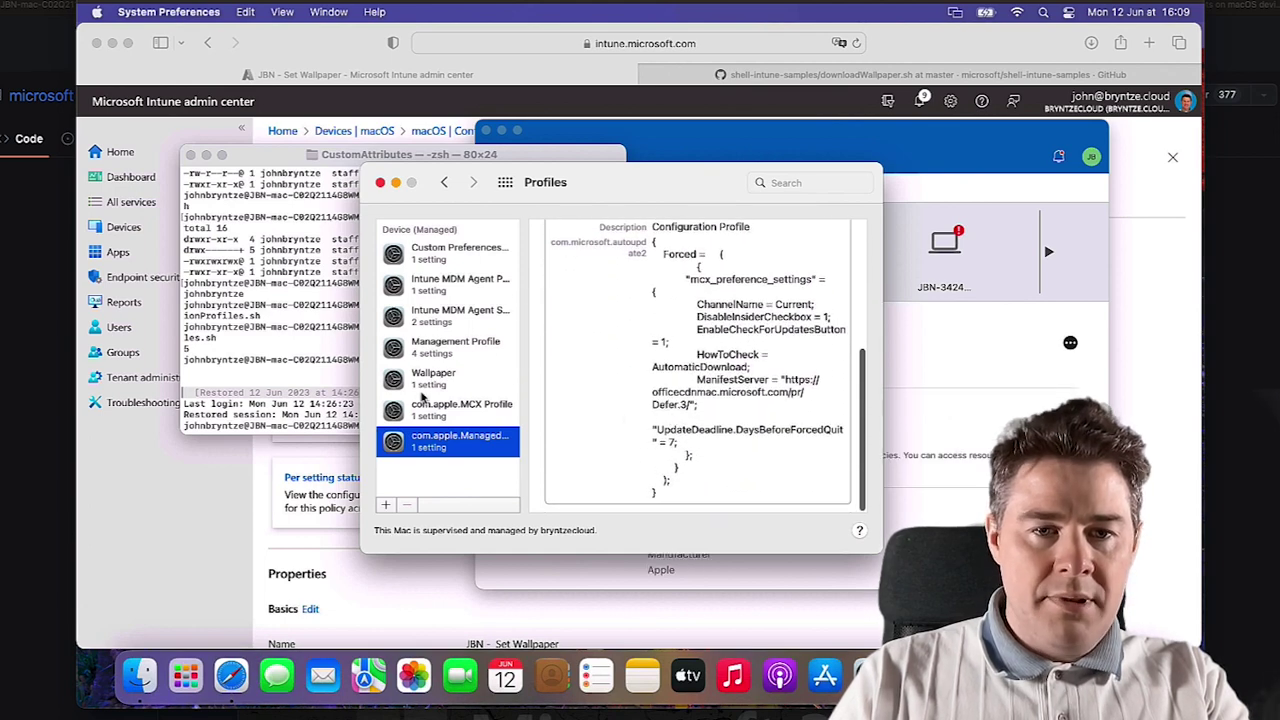
# - Verify the Wallpaper profile's details, then minimize the Profiles and Terminal windows
pyautogui.click(438, 388)
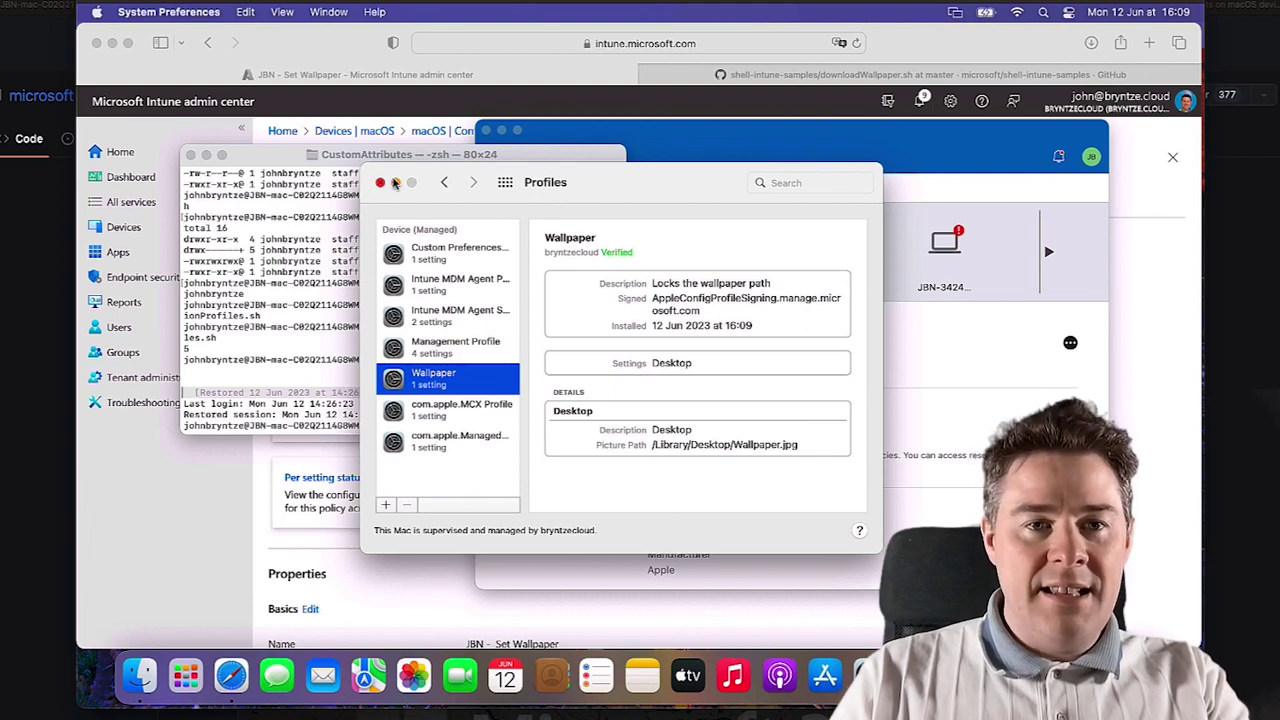
pyautogui.click(395, 183)
pyautogui.click(206, 154)
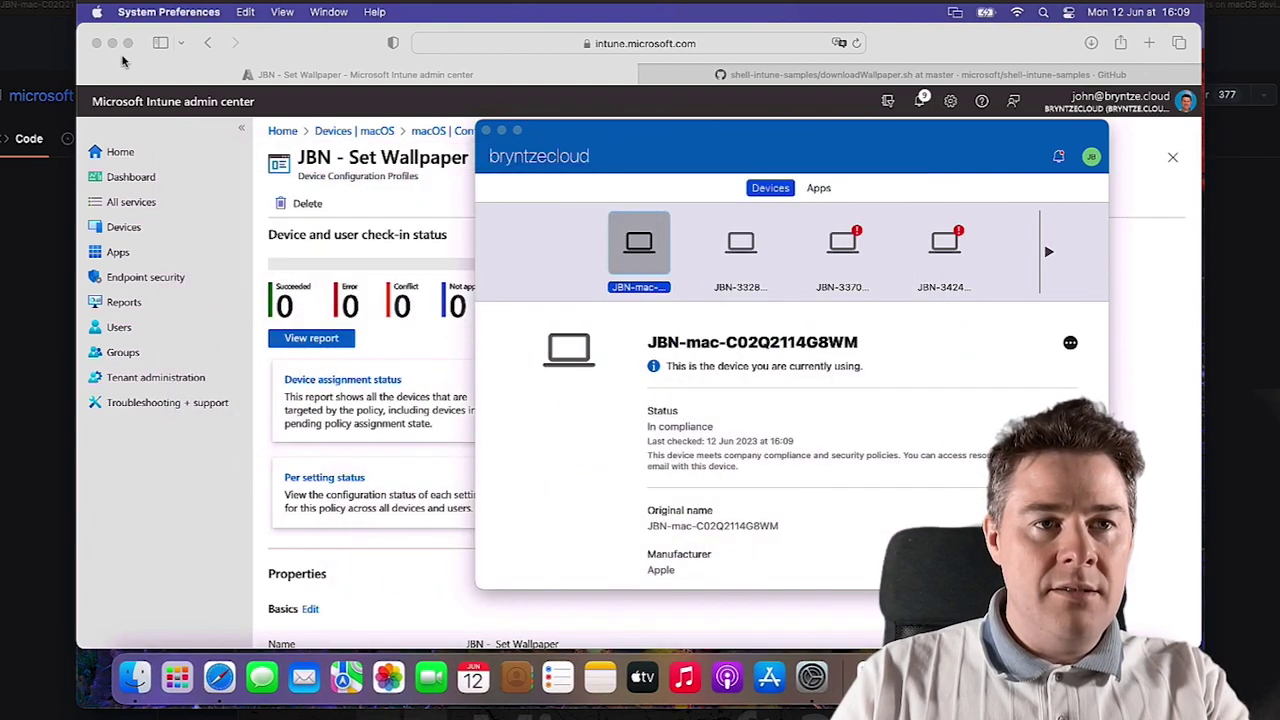
# - Minimize the Intune, mobileconfig and text windows, reposition Company Portal, and restore the folder window
pyautogui.click(112, 42)
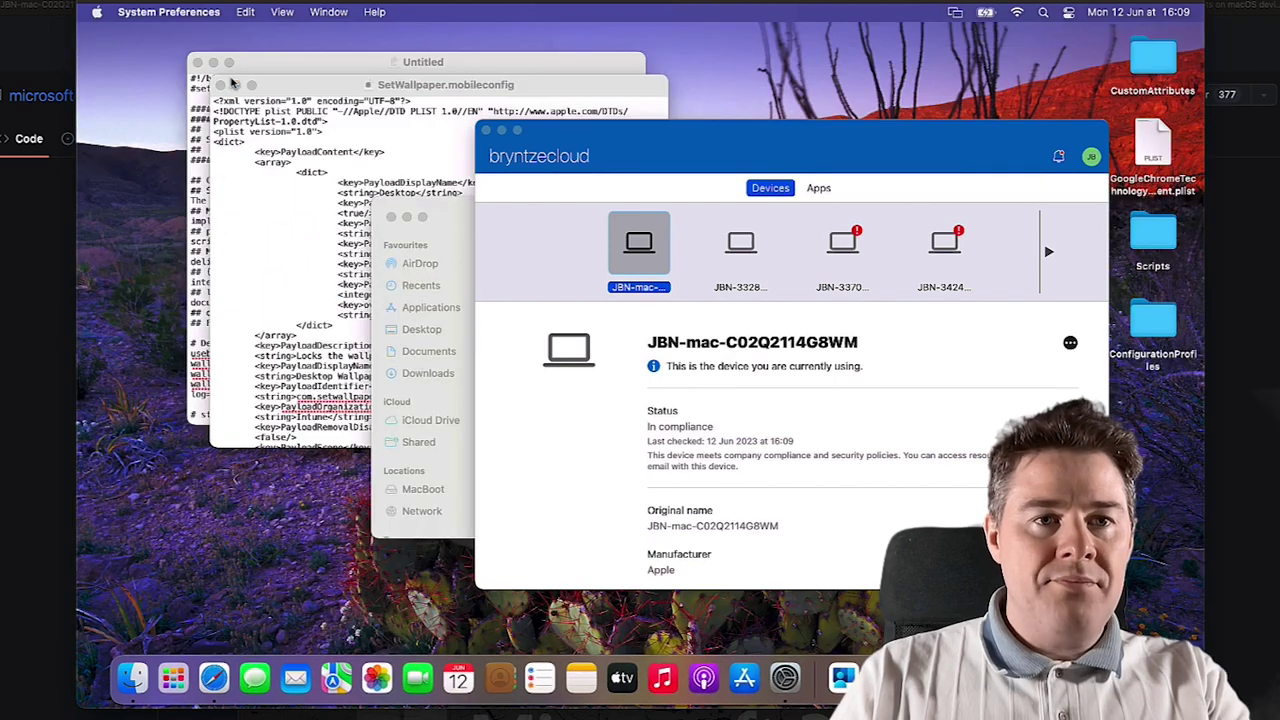
pyautogui.click(235, 85)
pyautogui.click(213, 62)
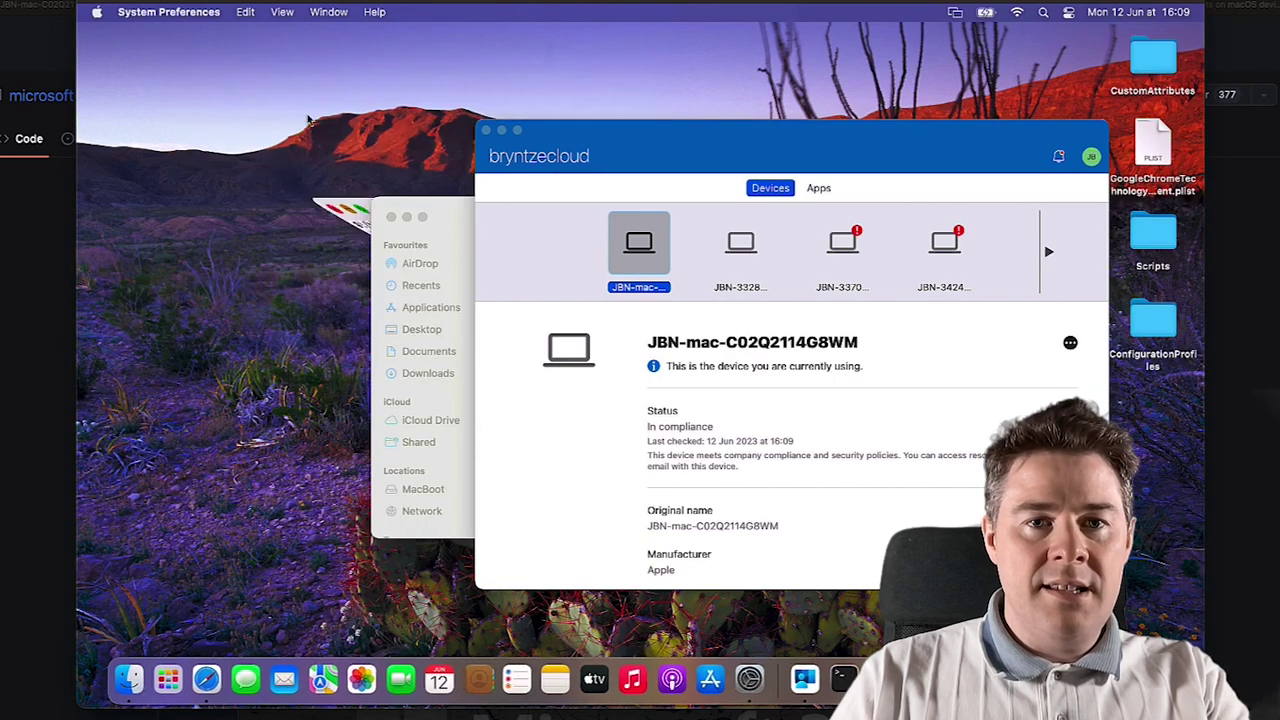
pyautogui.click(416, 224)
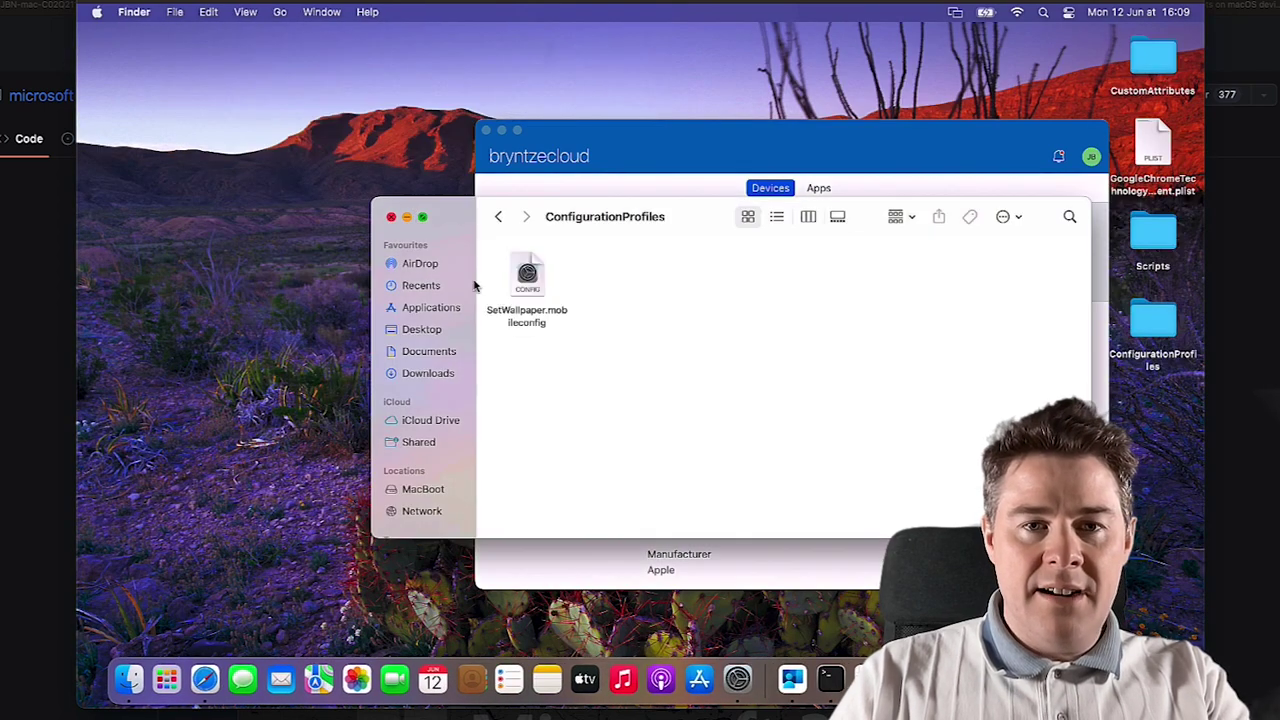
pyautogui.click(406, 221)
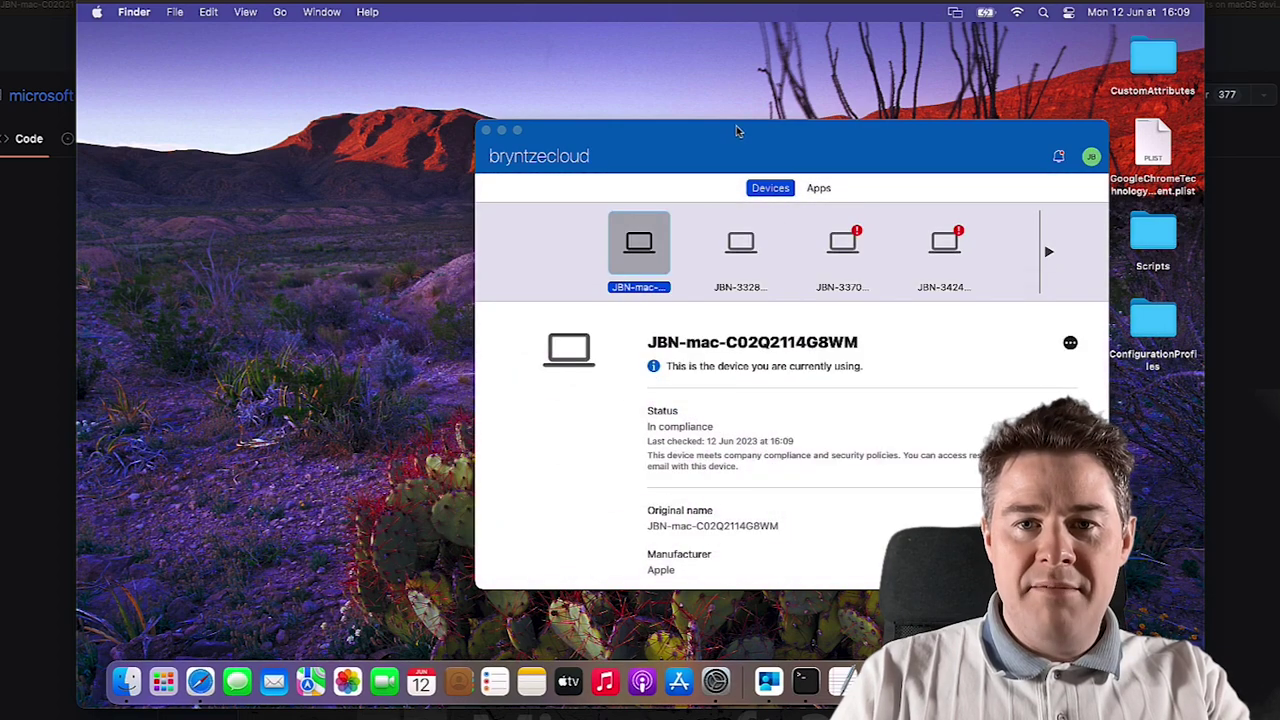
pyautogui.moveTo(736, 125); pyautogui.dragTo(681, 159)
pyautogui.moveTo(390, 400); pyautogui.dragTo(670, 197)
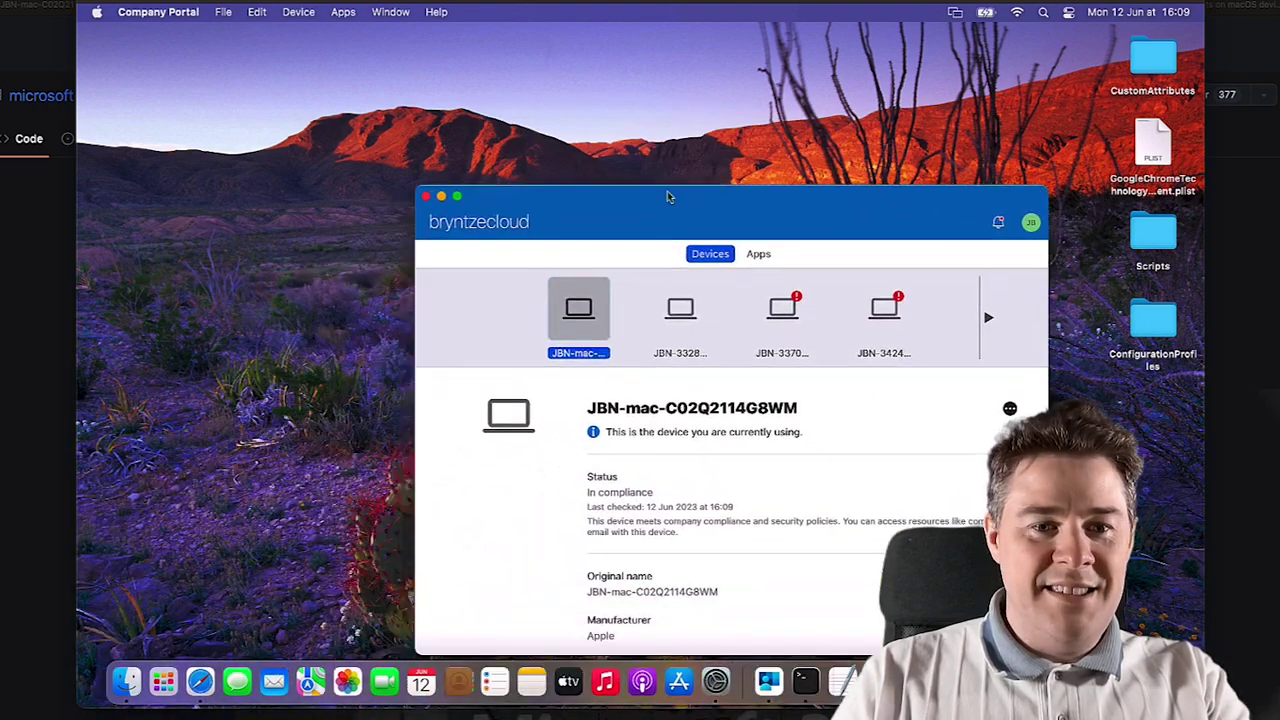
pyautogui.click(130, 686)
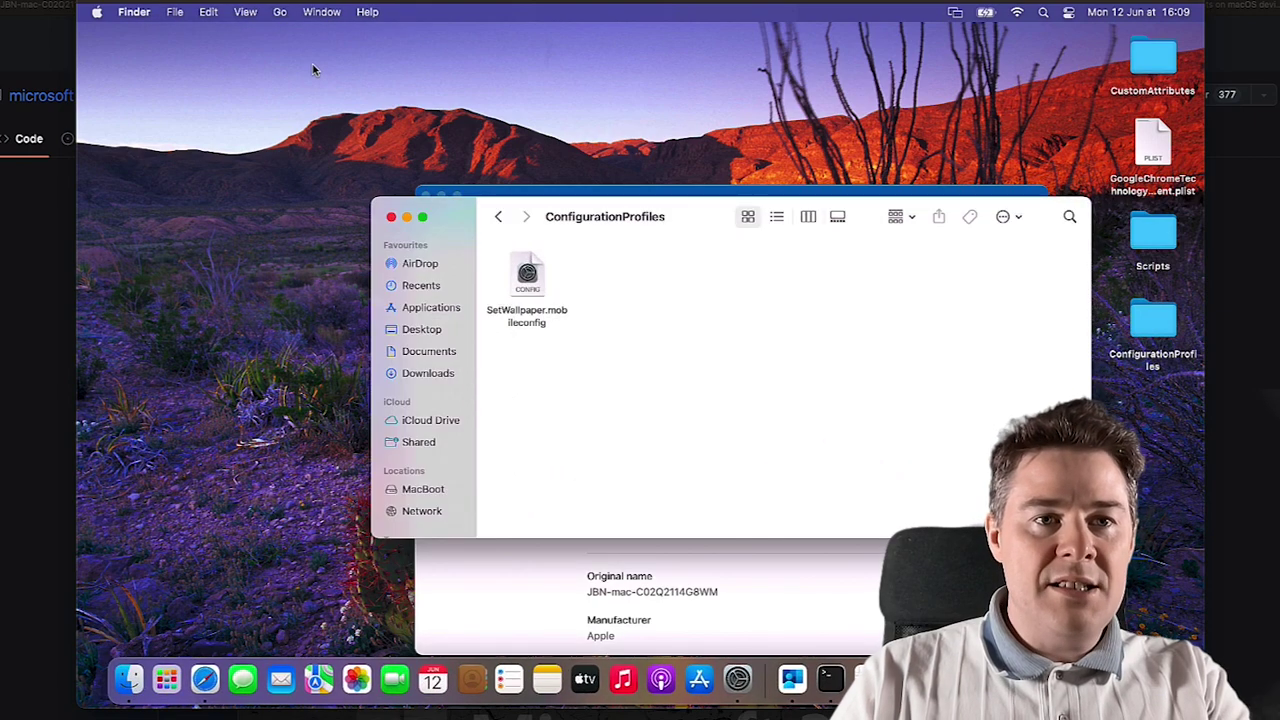
# - Go to the /Library/Desktop folder and open Wallpaper.jpg to compare it with the desktop
pyautogui.click(278, 12)
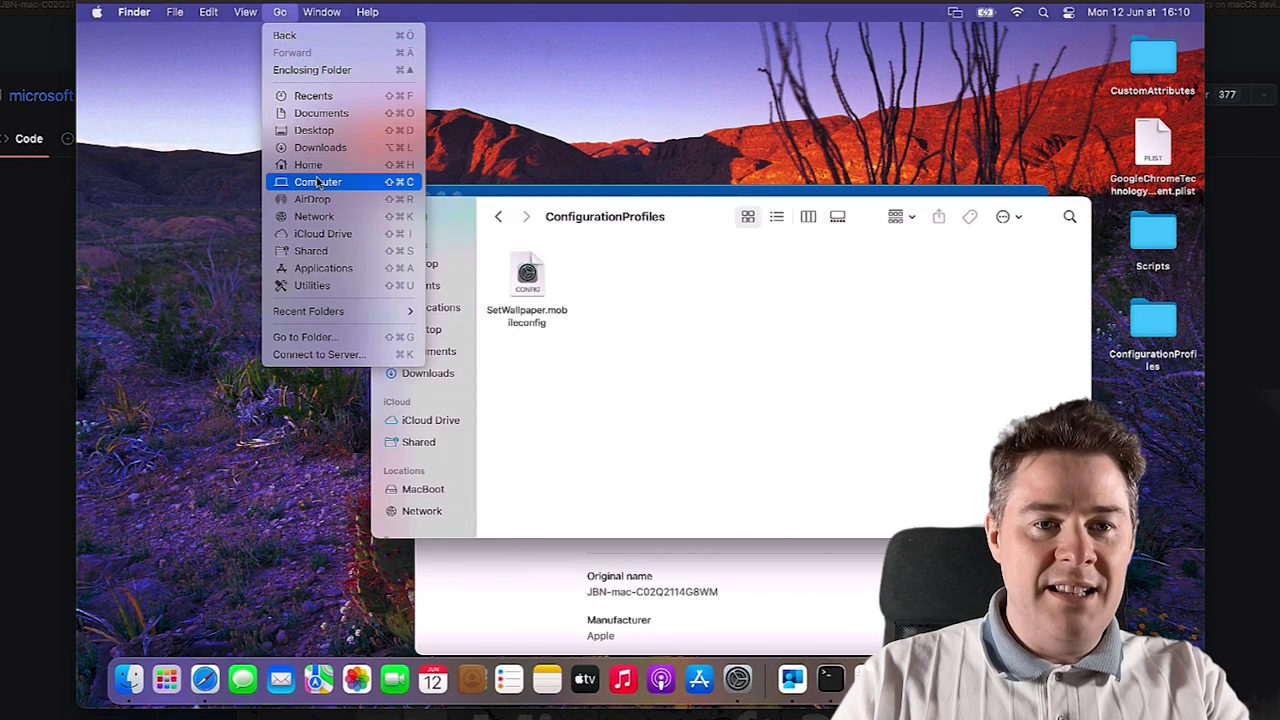
pyautogui.click(305, 337)
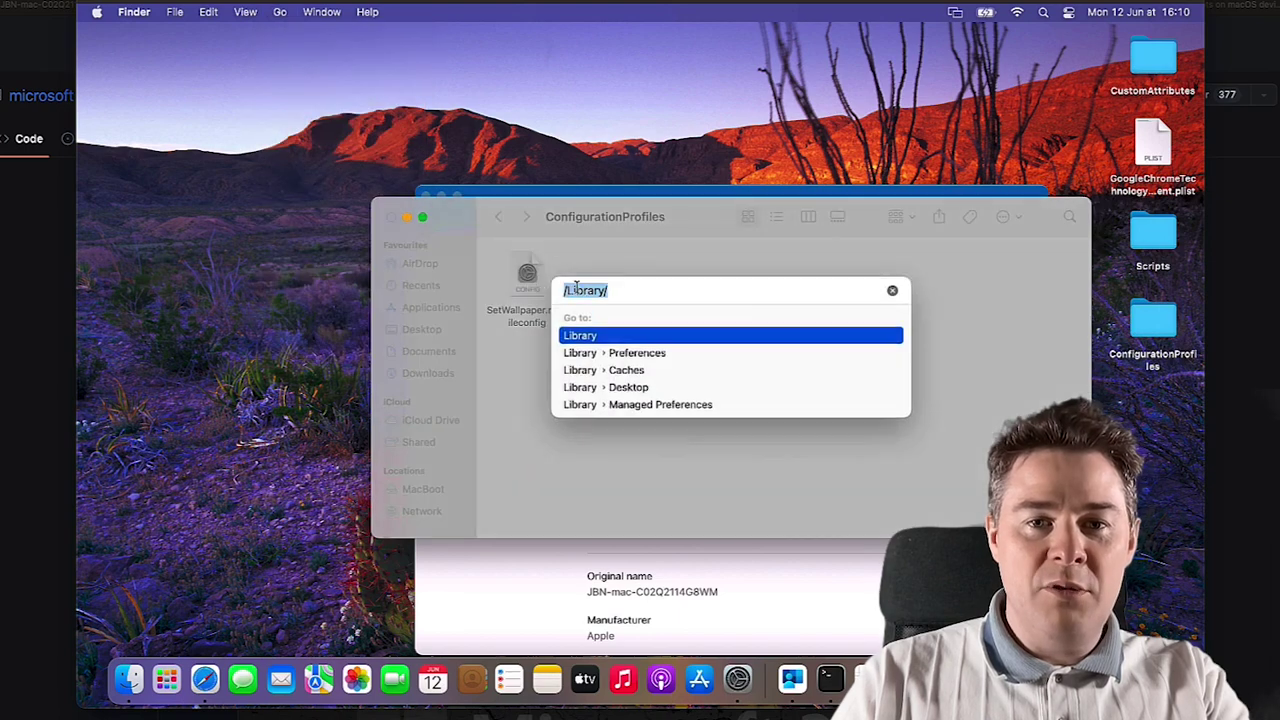
pyautogui.click(629, 388)
pyautogui.doubleClick(529, 276)
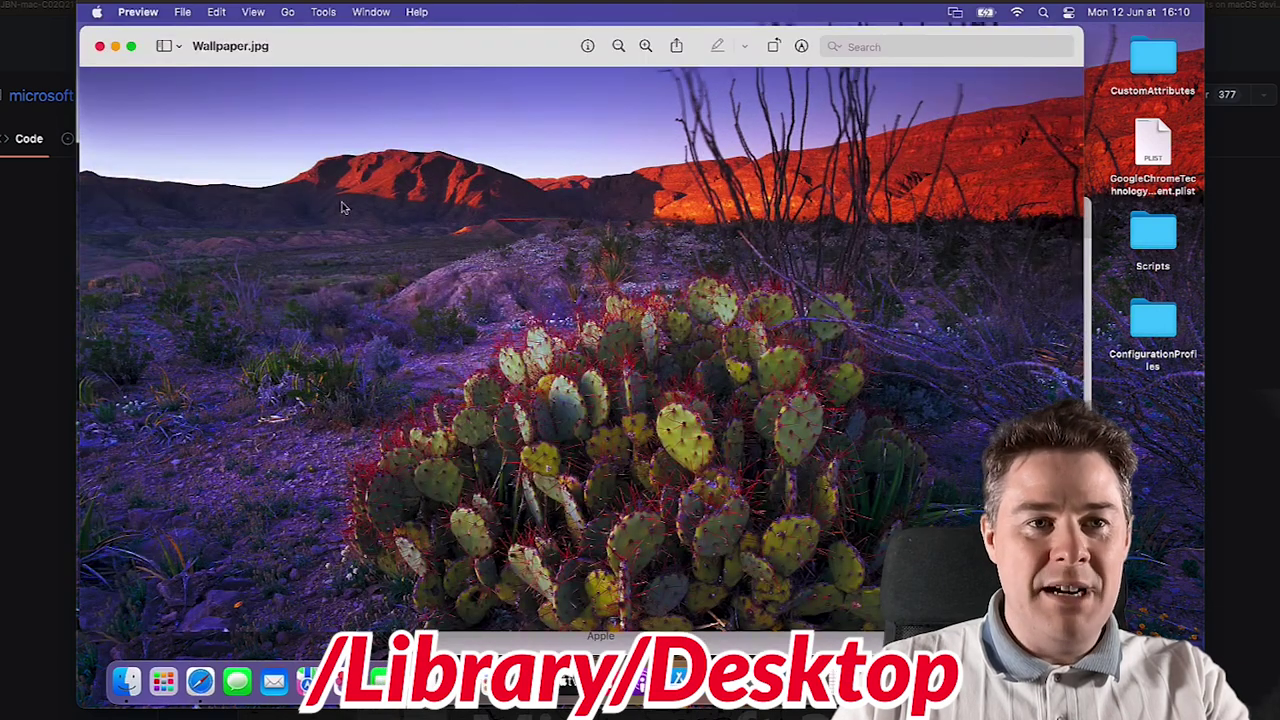
# - Close the image preview and Desktop folder, minimize Company Portal, and restore the Intune browser
pyautogui.click(99, 47)
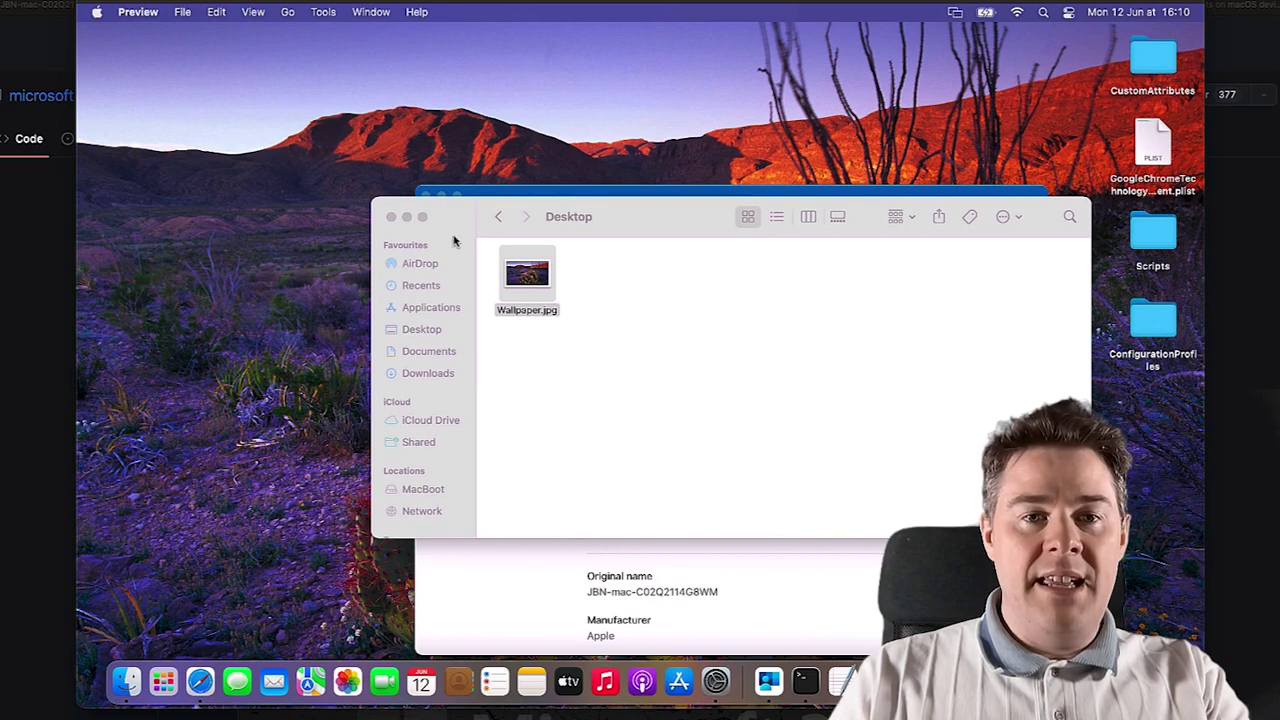
pyautogui.click(392, 217)
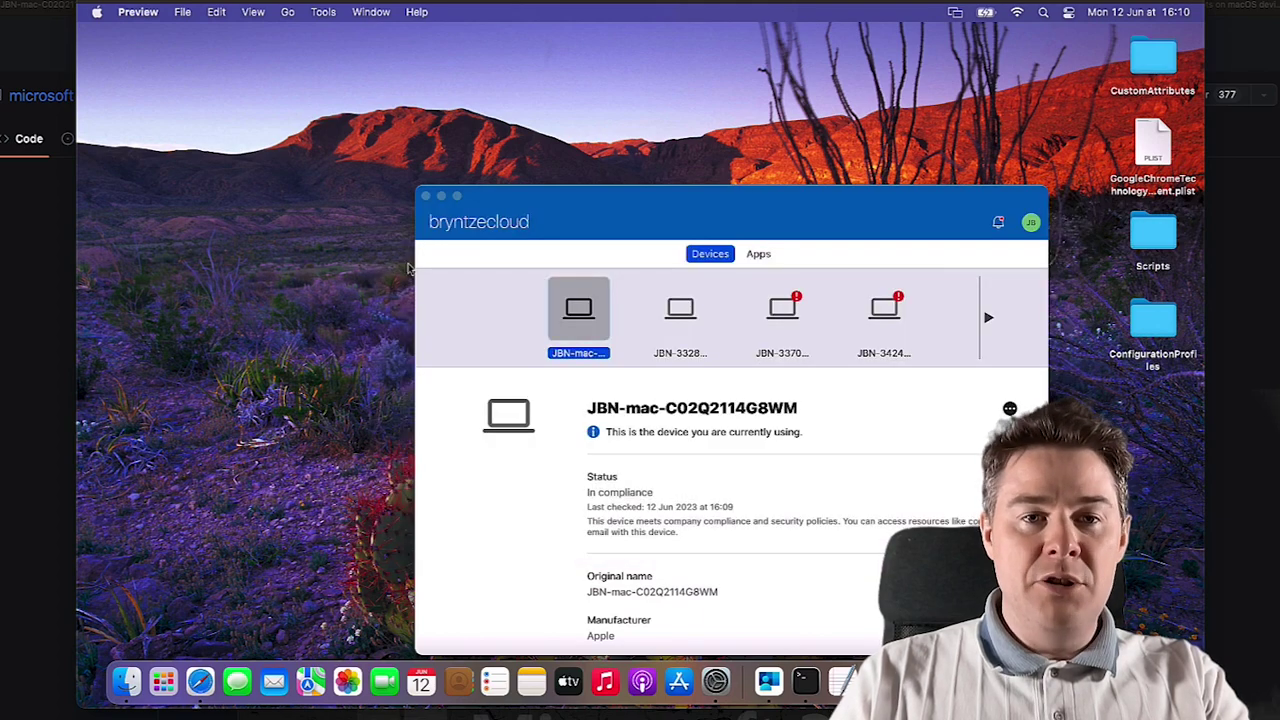
pyautogui.click(442, 197)
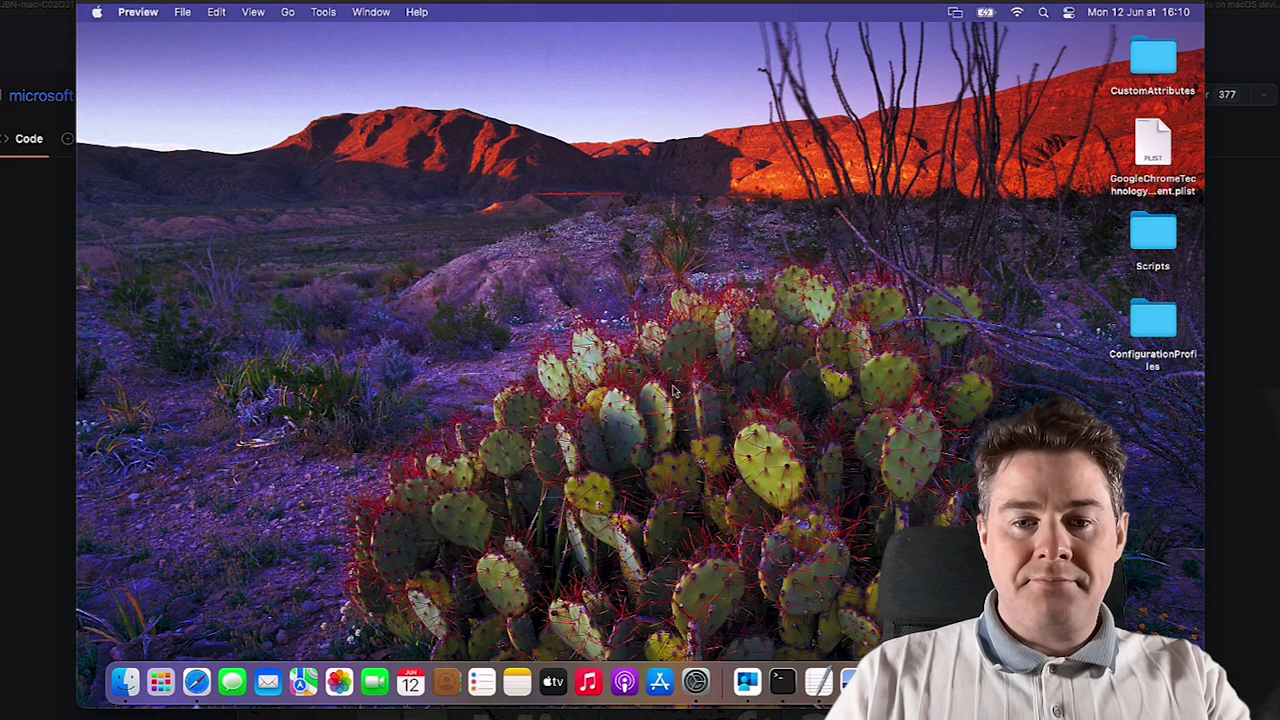
pyautogui.click(196, 682)
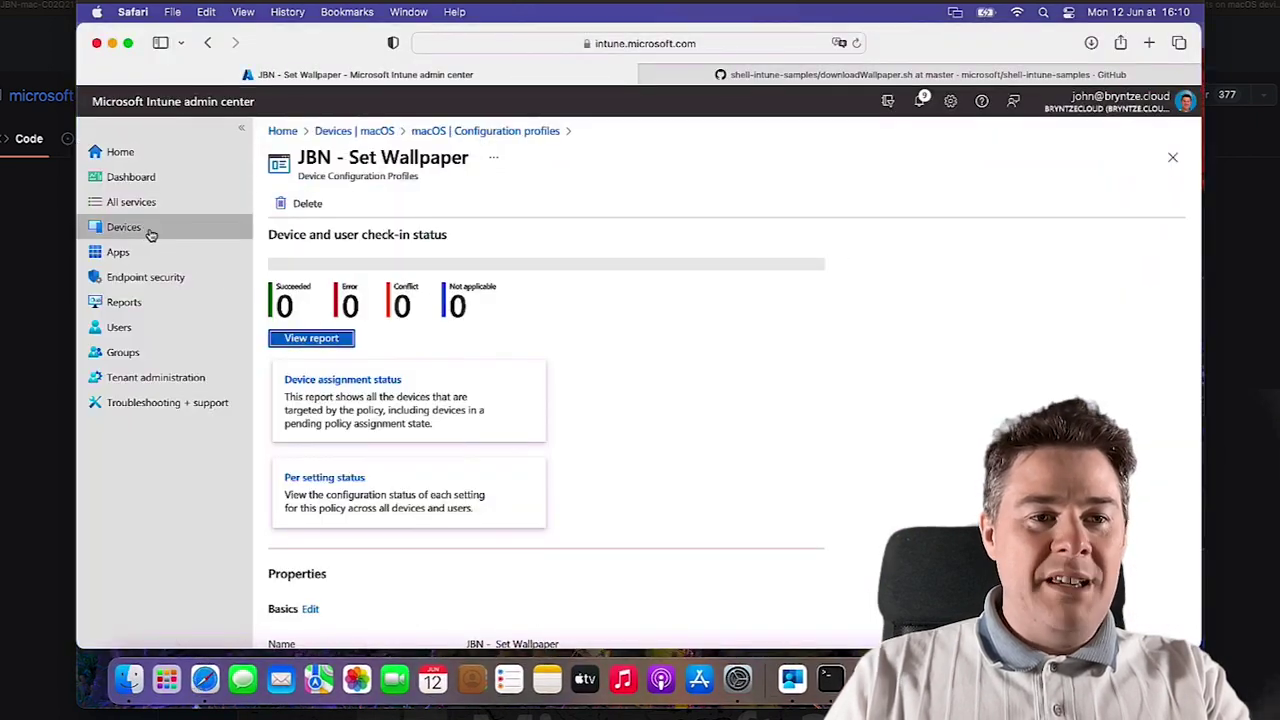
# - Navigate to Devices > macOS > Shell scripts to list the Download BING Wallpaper script
pyautogui.click(142, 230)
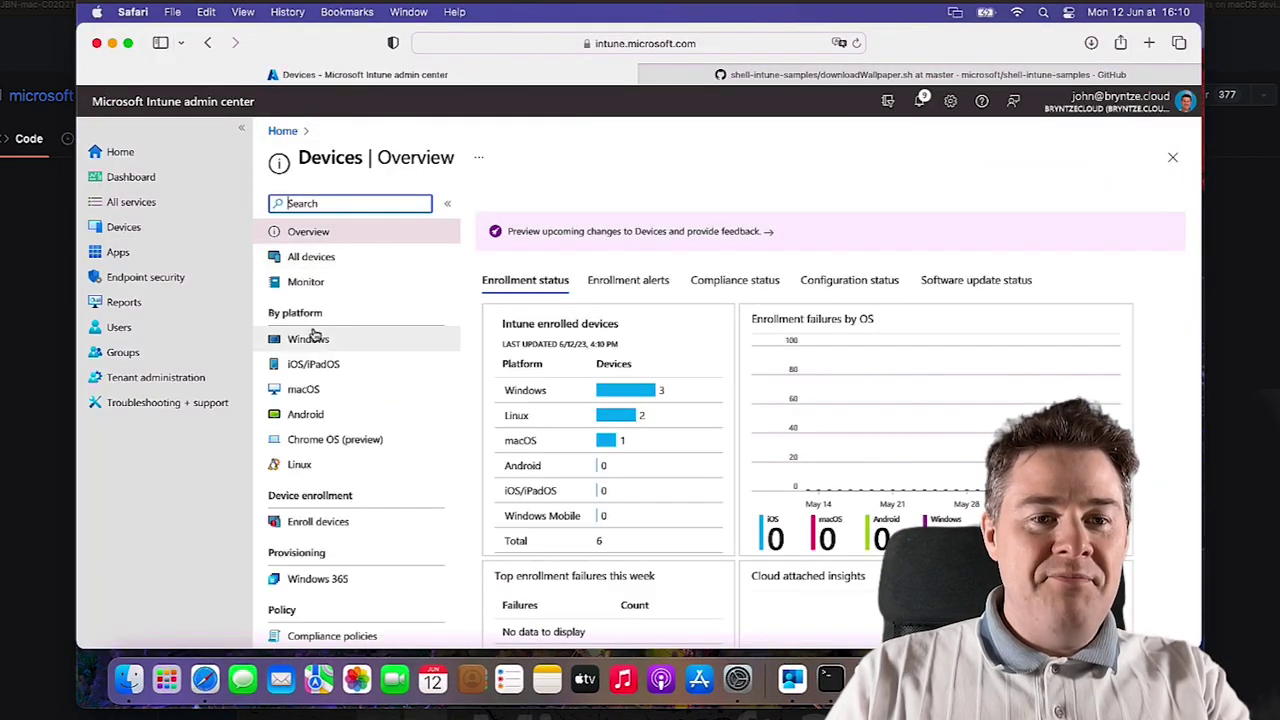
pyautogui.click(303, 390)
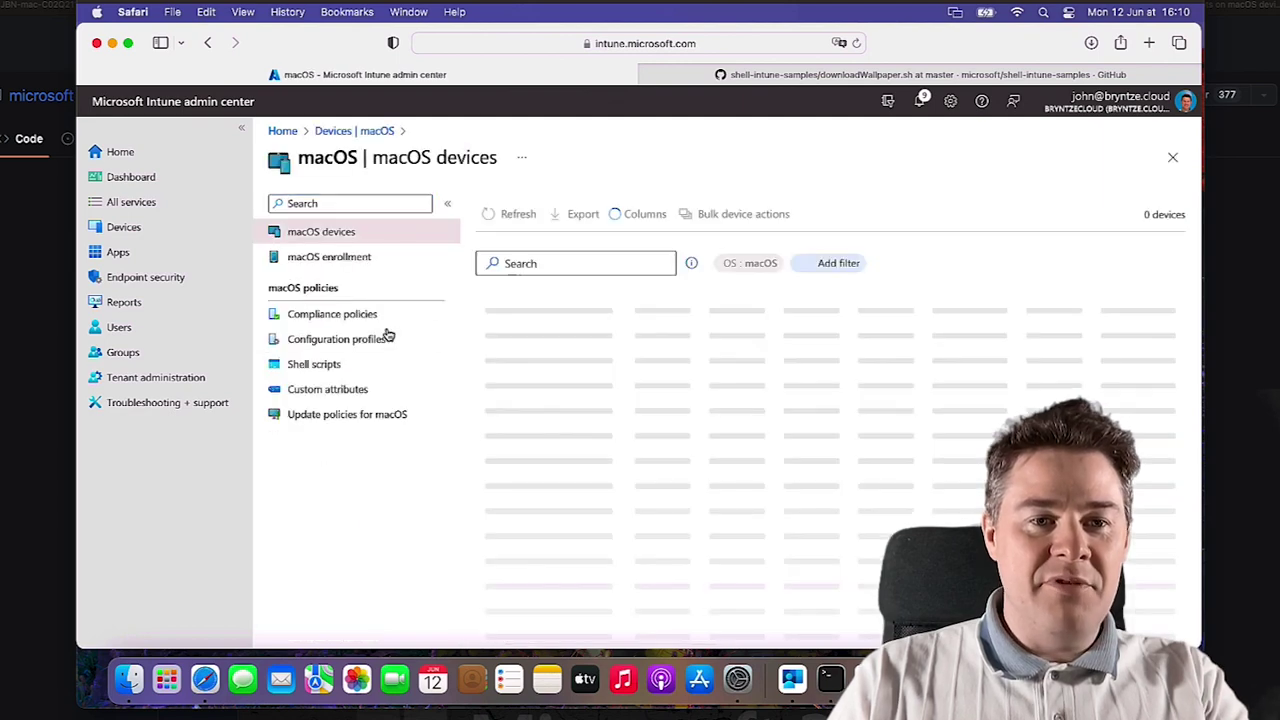
pyautogui.click(314, 366)
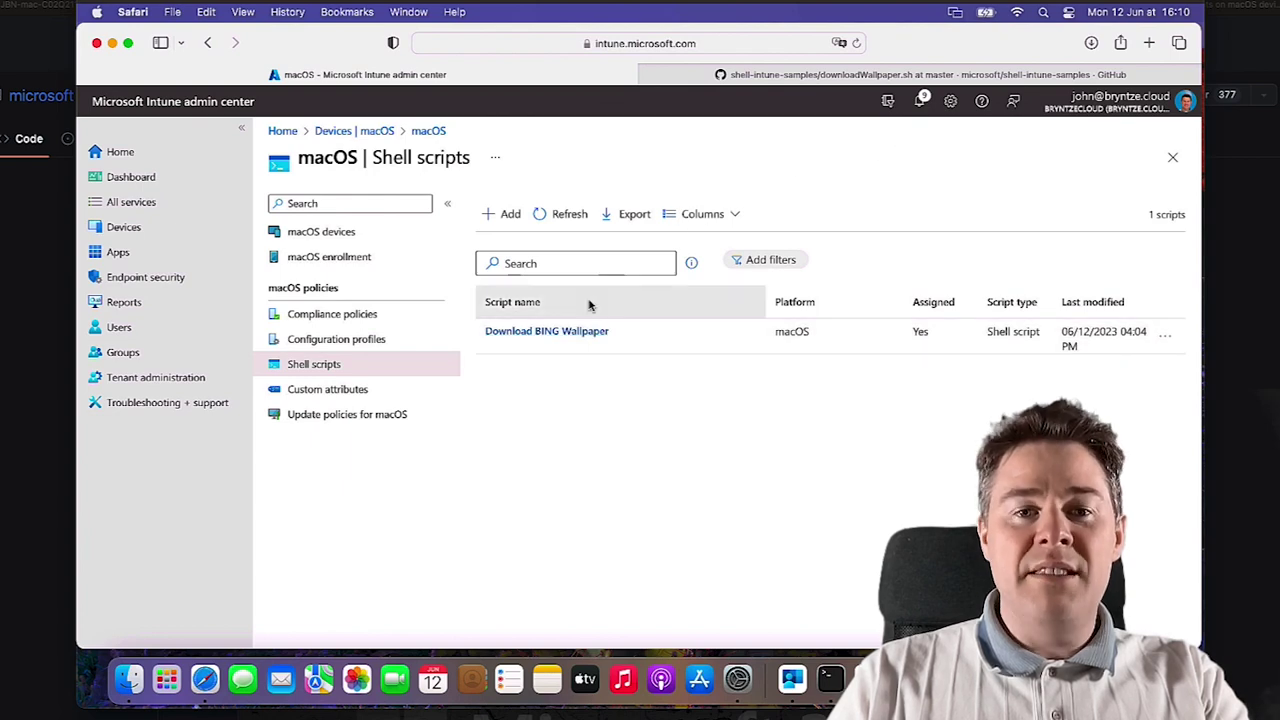
pyautogui.click(795, 82)
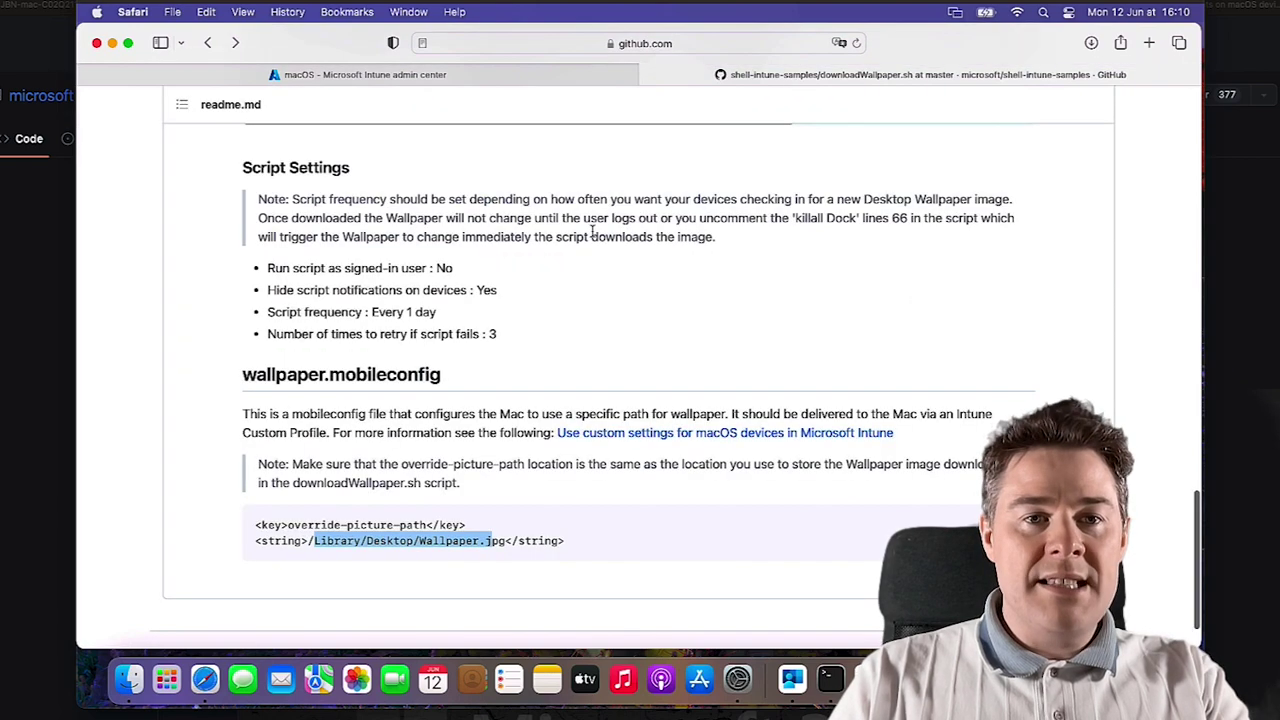
# - Move up to the shell-intune-samples macOS Config folder on GitHub and scroll through its sample folders
pyautogui.scroll(10, 592, 230)
pyautogui.scroll(3, 592, 230)
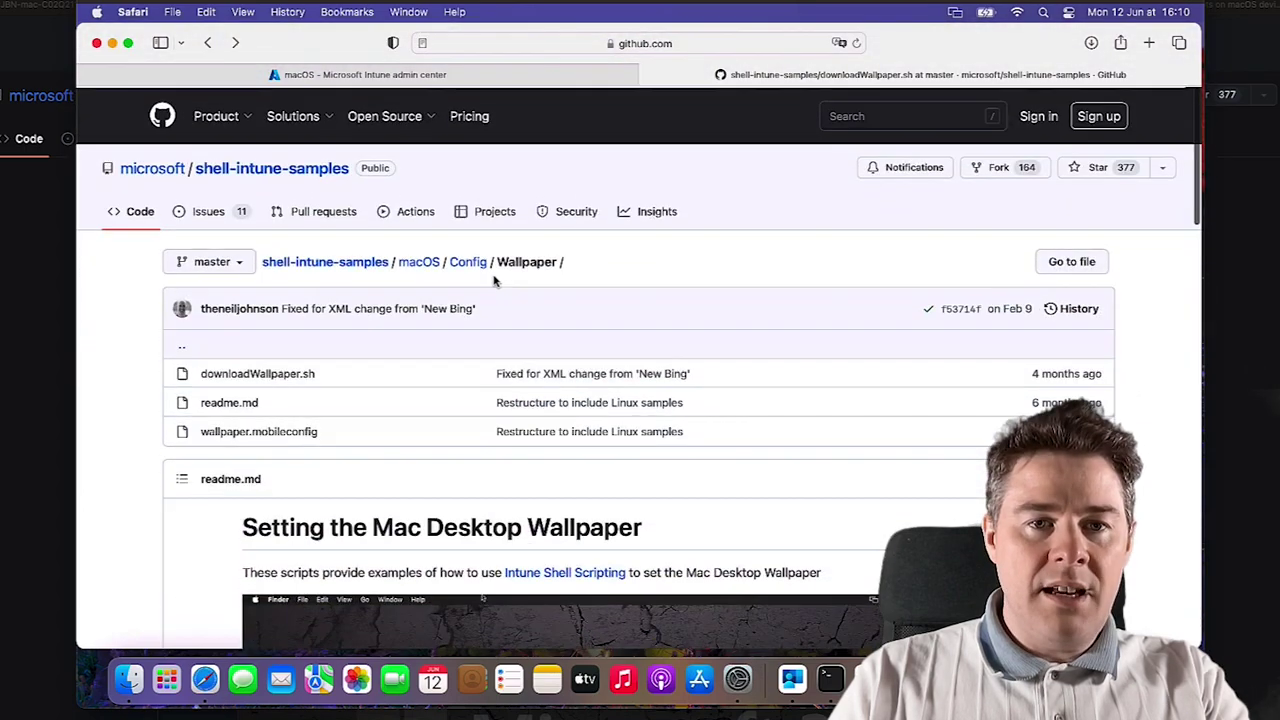
pyautogui.click(467, 261)
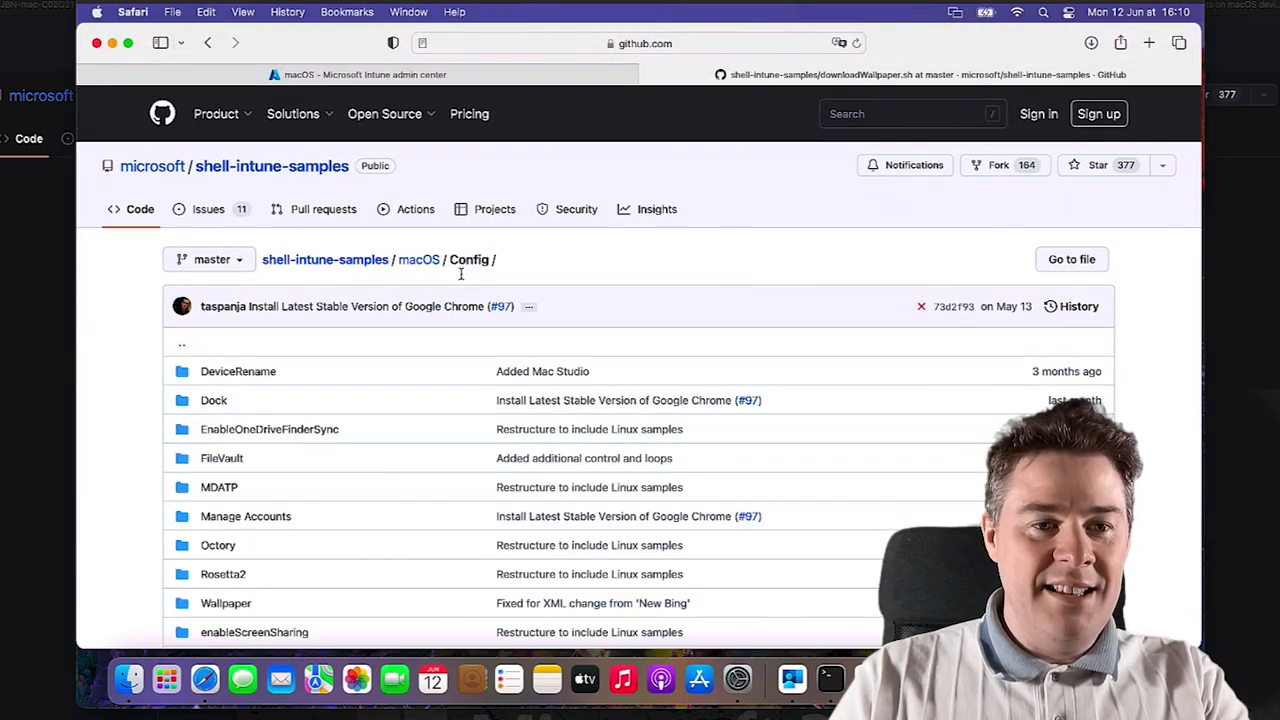
pyautogui.scroll(-2, 434, 500)
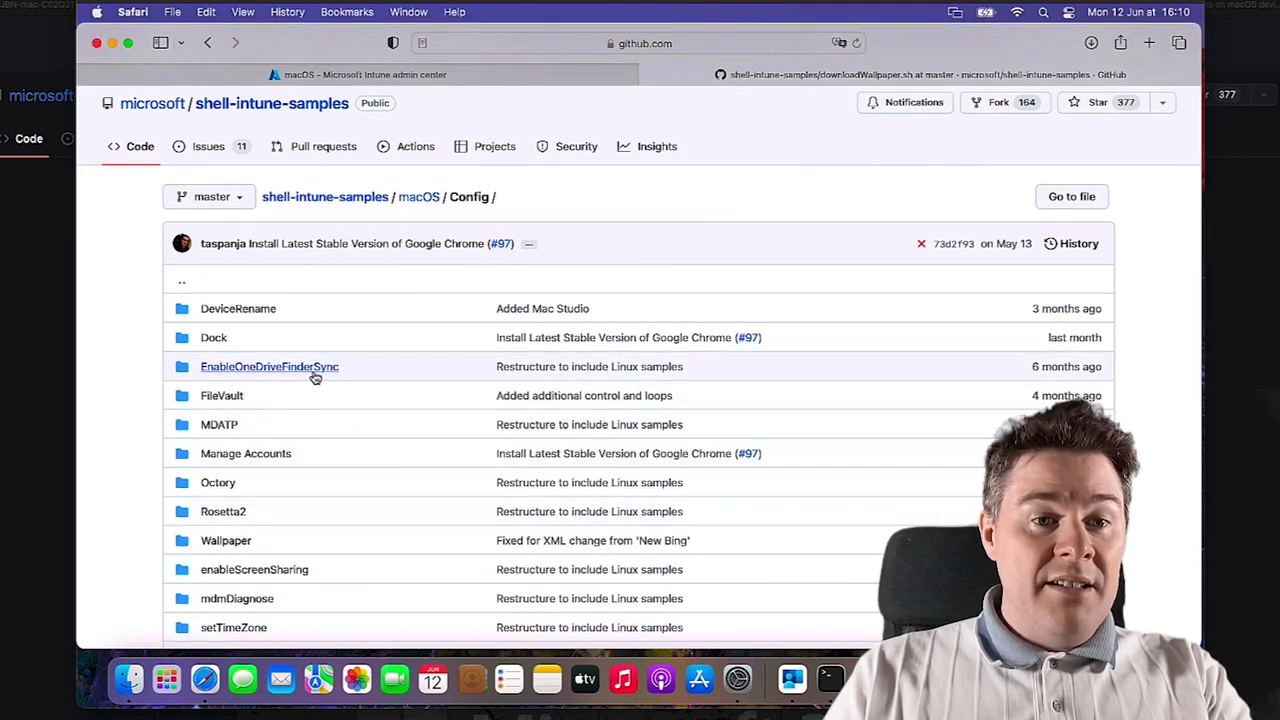
pyautogui.scroll(-2, 389, 462)
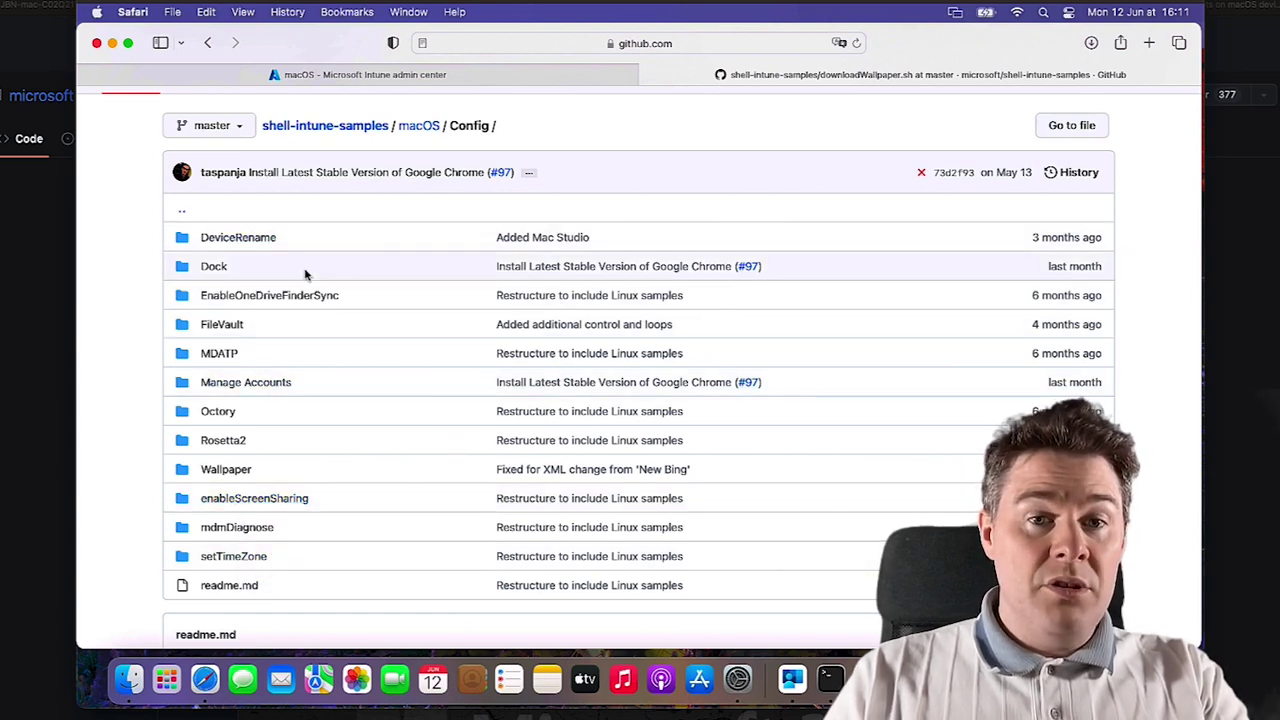
pyautogui.scroll(3, 306, 274)
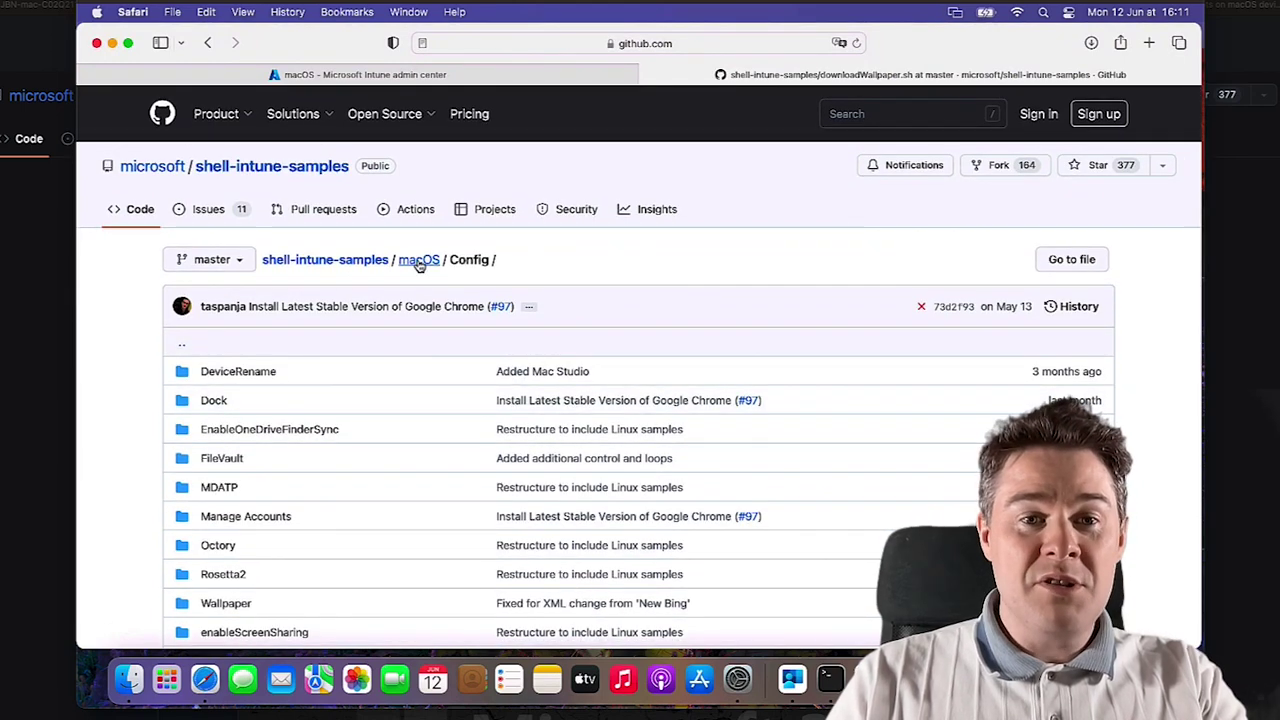
pyautogui.click(430, 76)
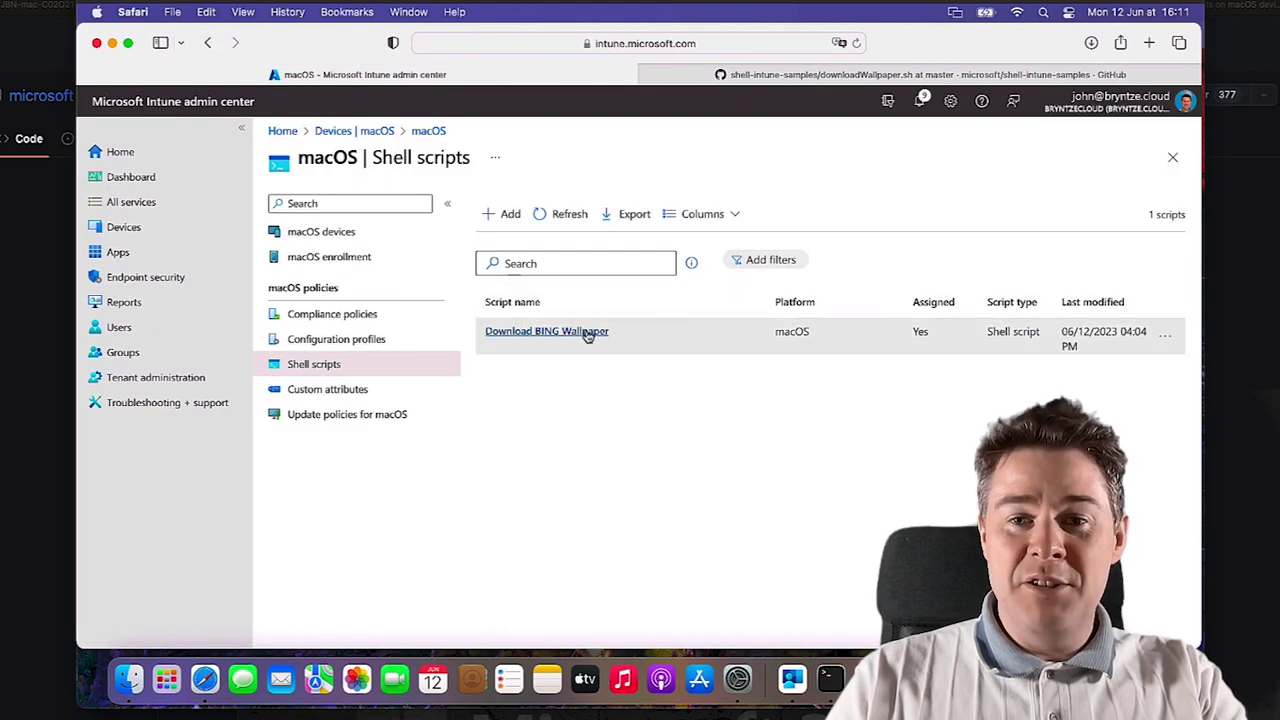
# - Open the Download BING Wallpaper script, check its Device status, then return to its Overview
pyautogui.click(553, 335)
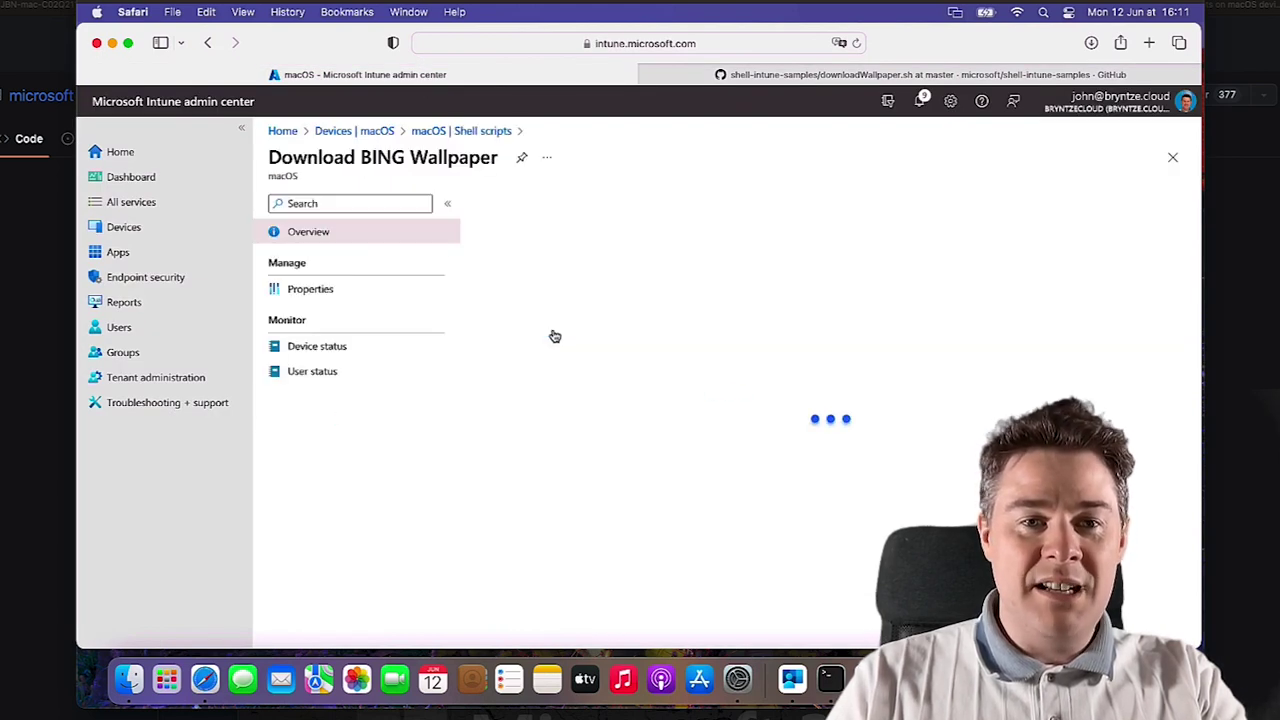
pyautogui.click(311, 350)
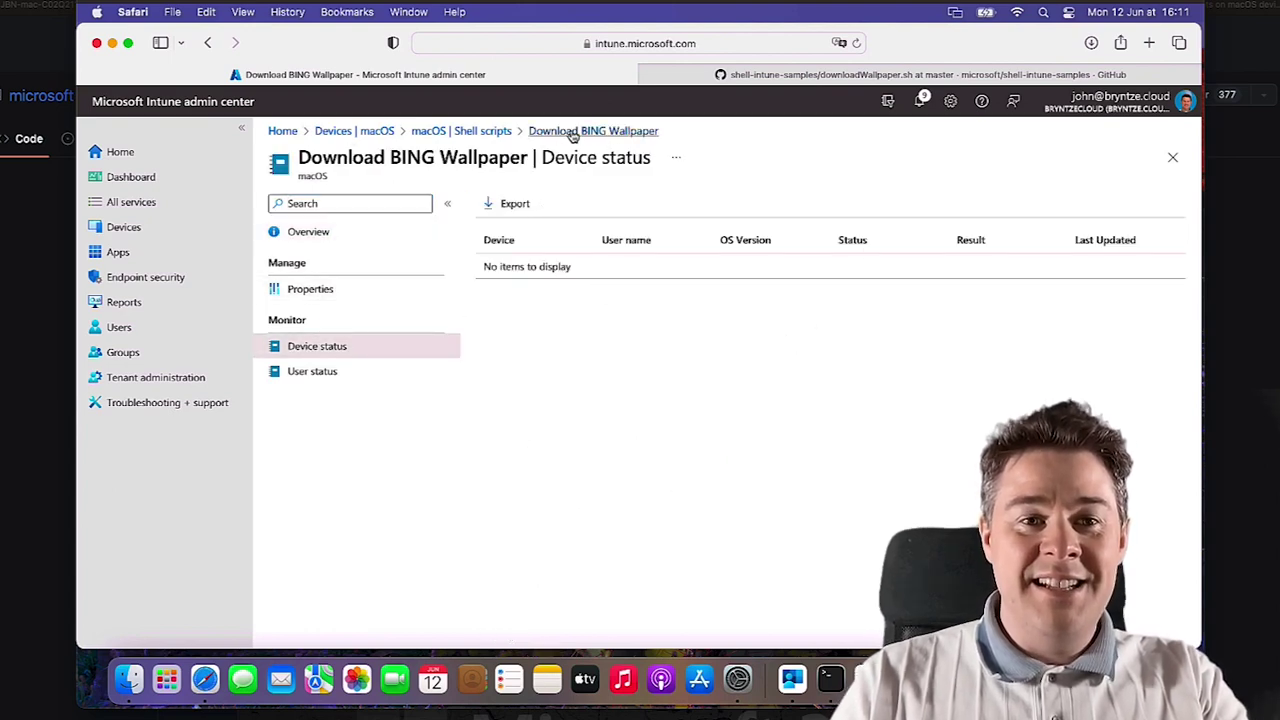
pyautogui.click(330, 233)
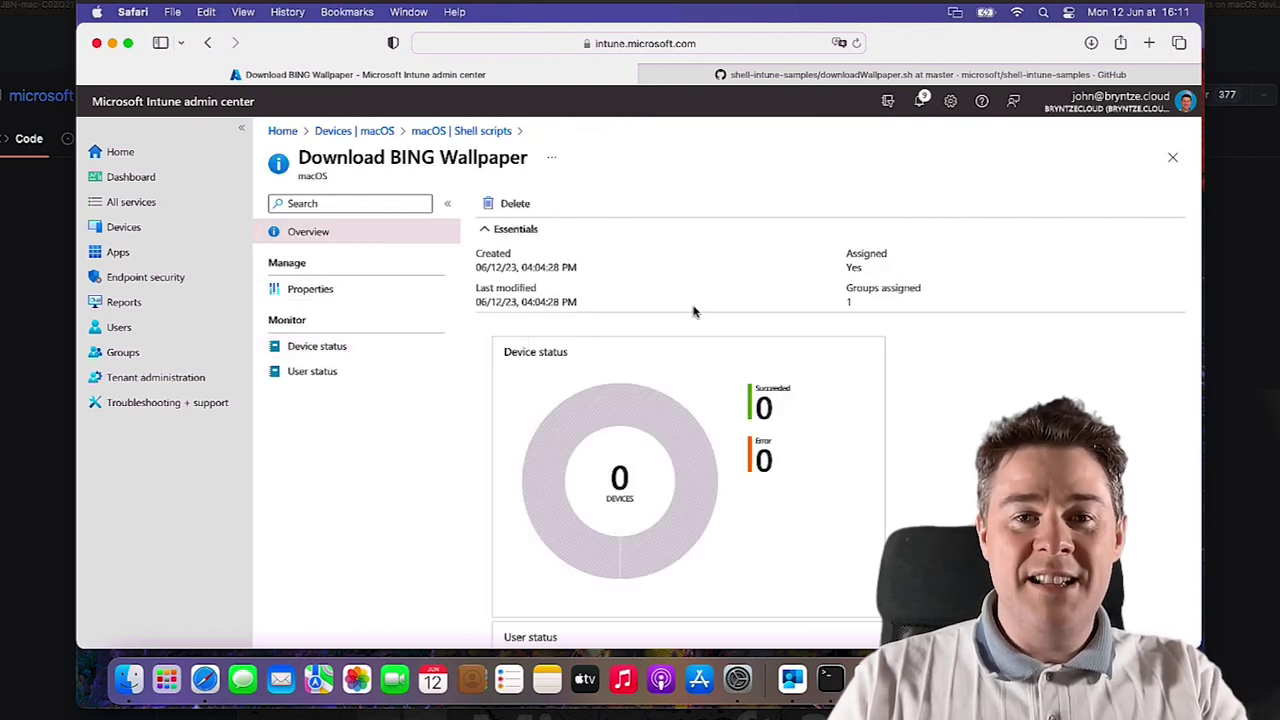